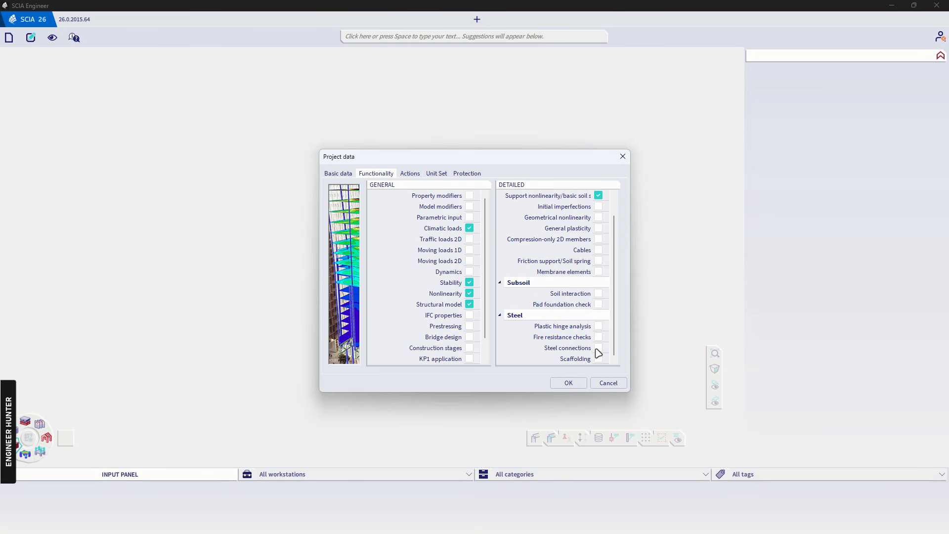
Enable the Steel connections functionality in the project data and confirm the project settings
left_click(599, 350)
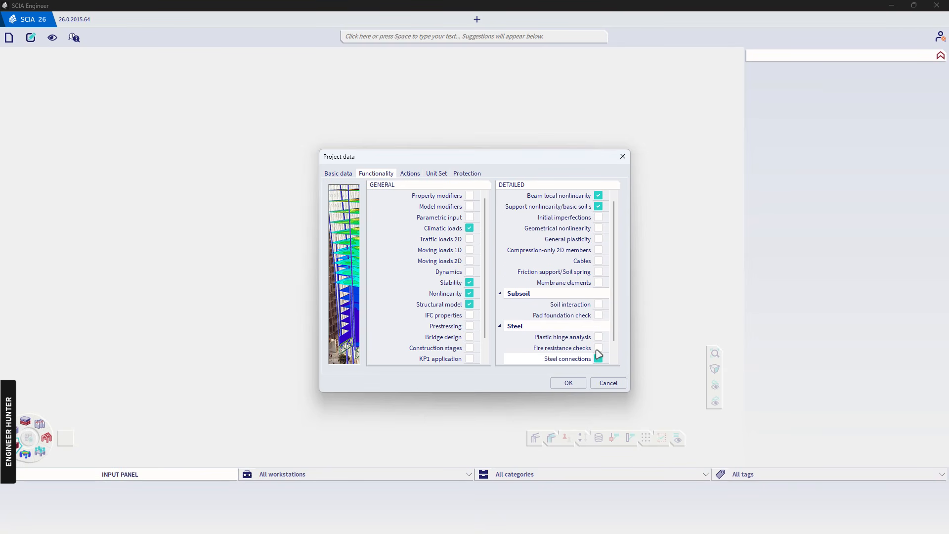
left_click(564, 382)
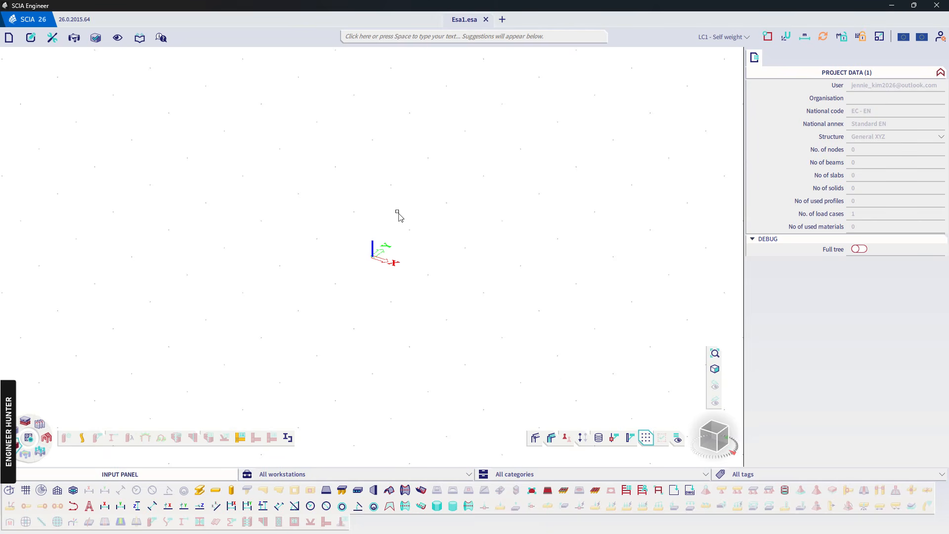
Add the H(JIS) 250x250x9x14 profile from the Profile Library to the project's cross-sections
left_click(46, 437)
left_click(351, 437)
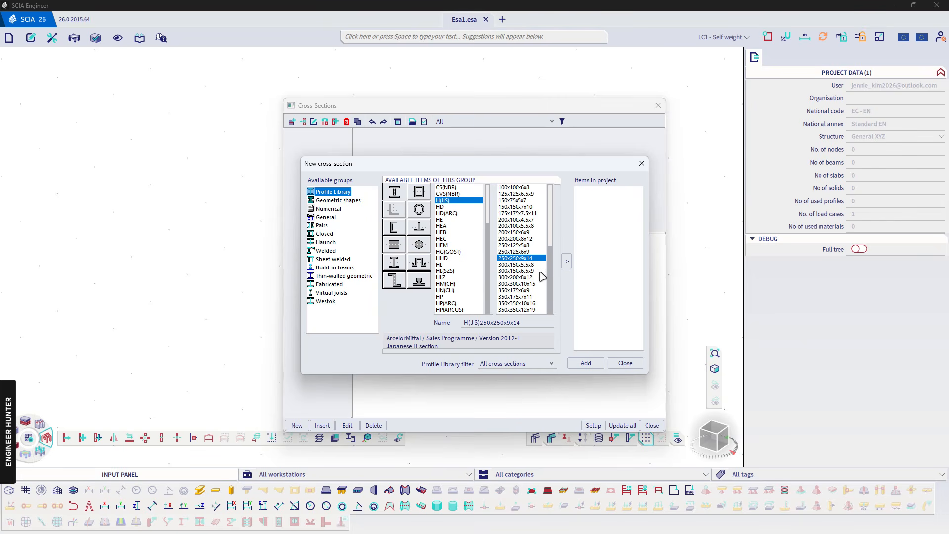
left_click(569, 263)
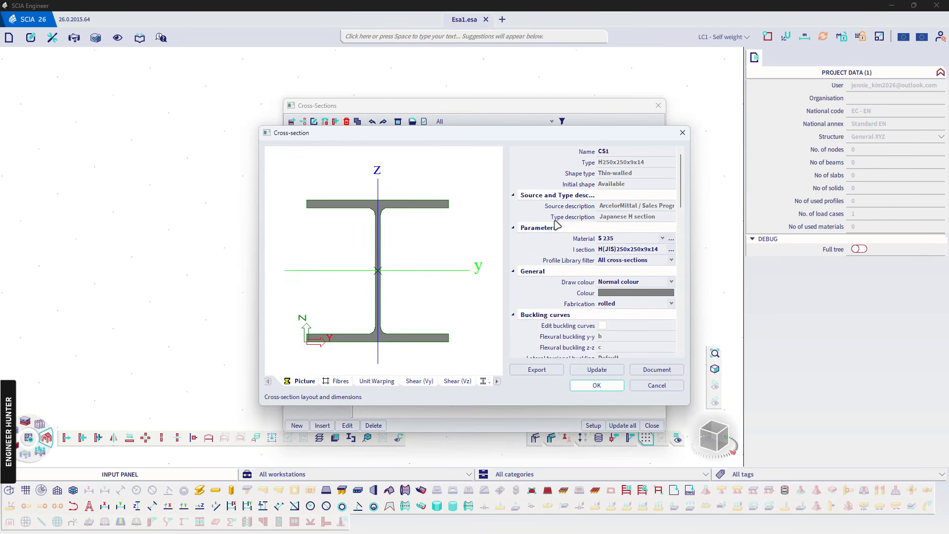
left_click(597, 385)
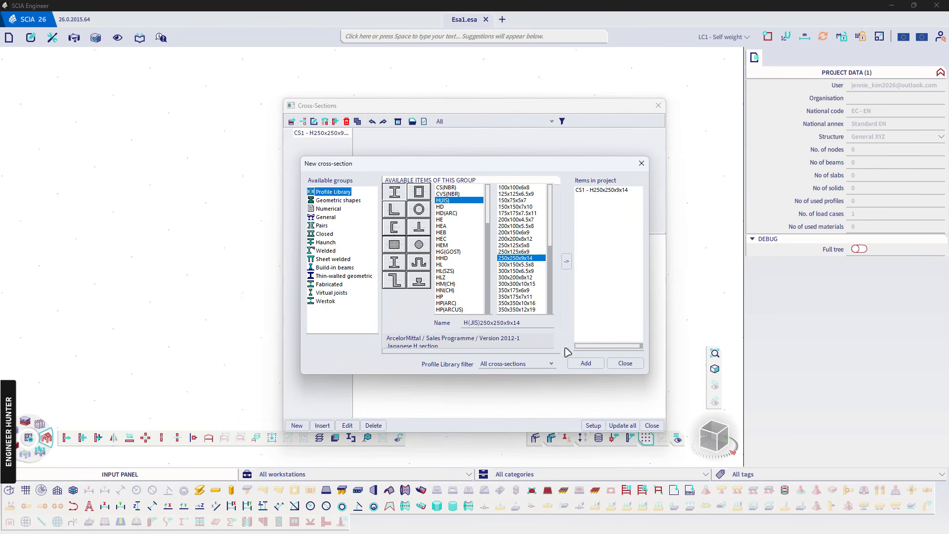
left_click(626, 362)
left_click(651, 425)
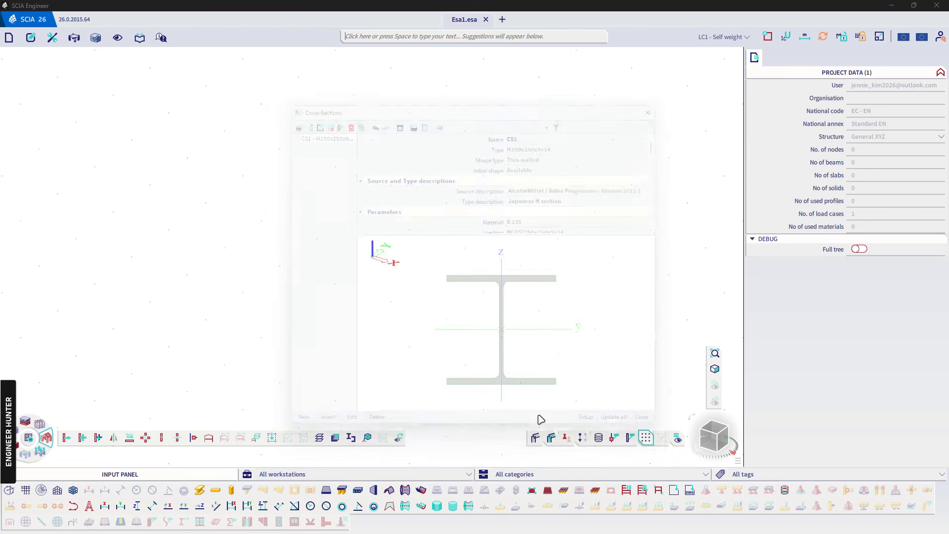
Create a 5 m column with the H250x250x9x14 cross-section, inserted by its bottom point at the origin
left_click(232, 490)
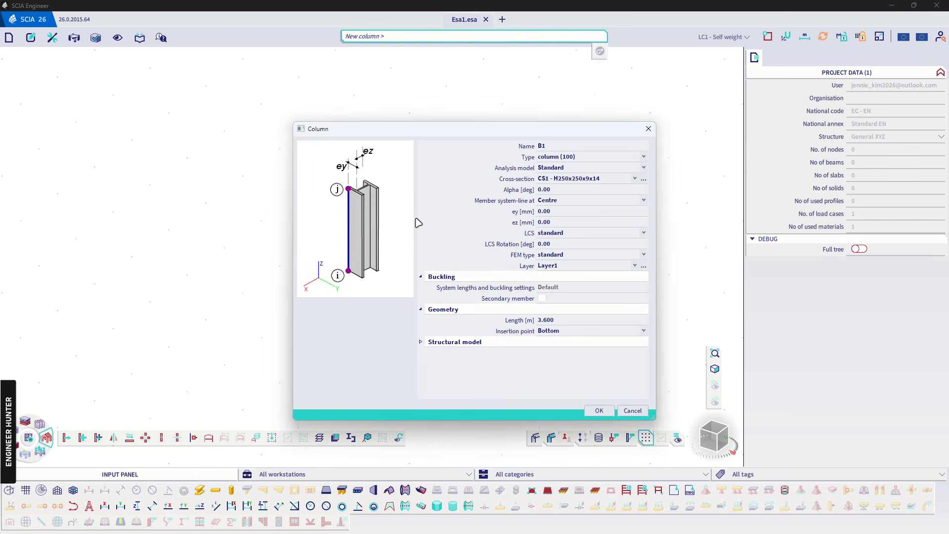
left_click(556, 319)
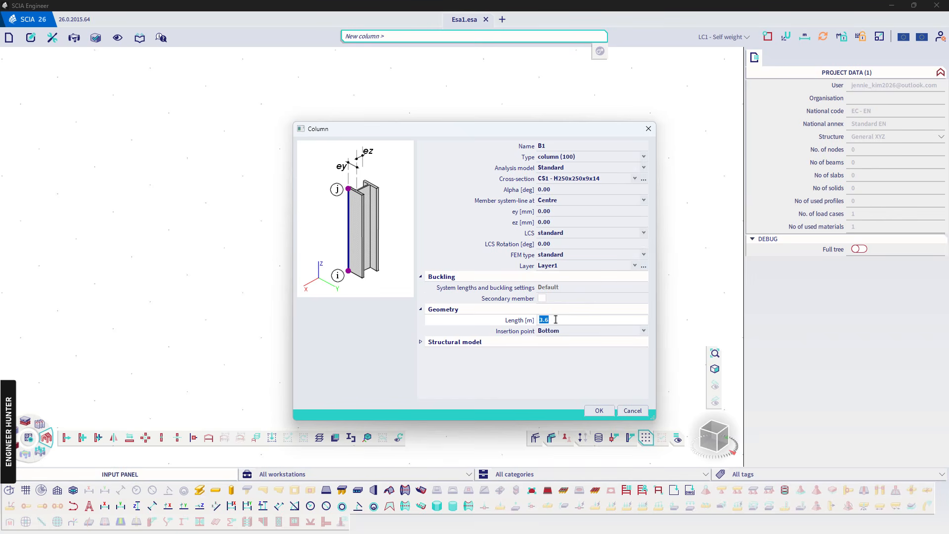
type("5")
key("Return")
left_click(596, 411)
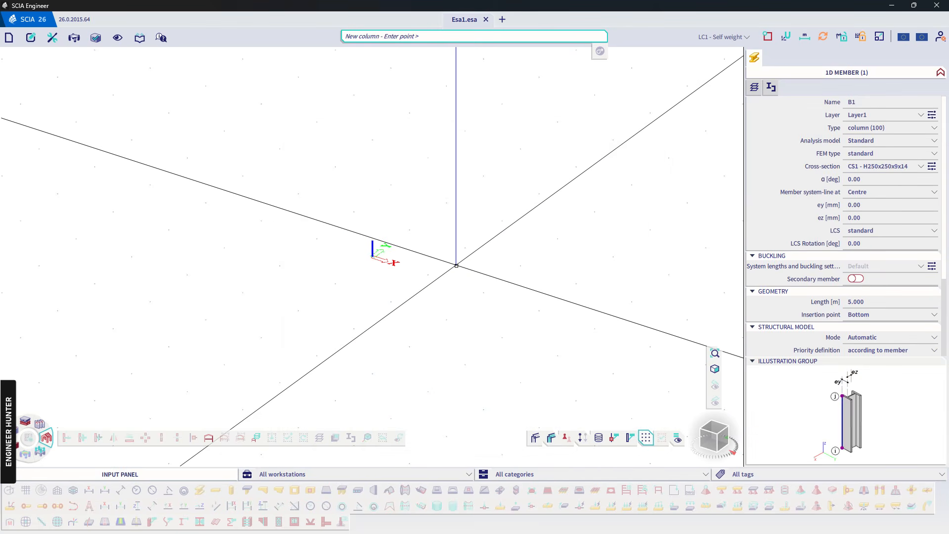
type("0")
key("Return")
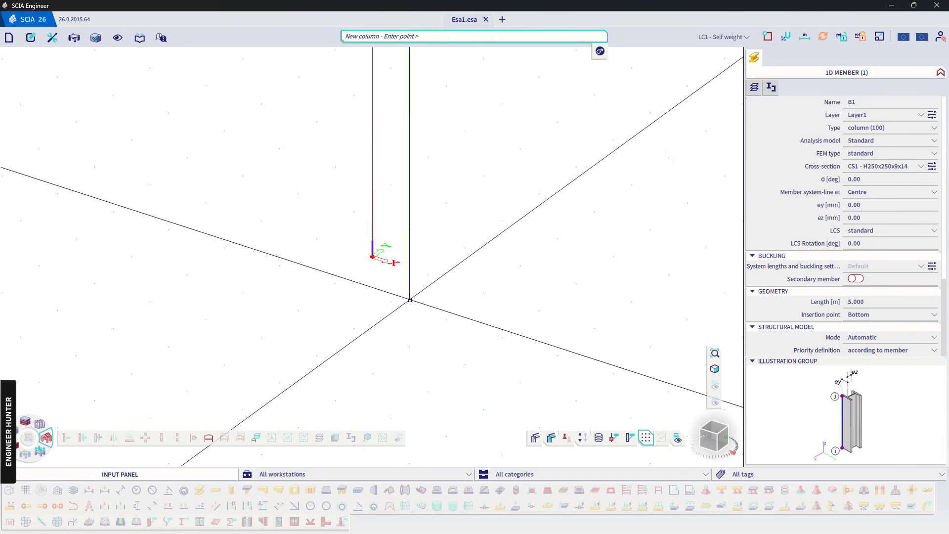
scroll(403, 266, "down", 2)
key("Escape")
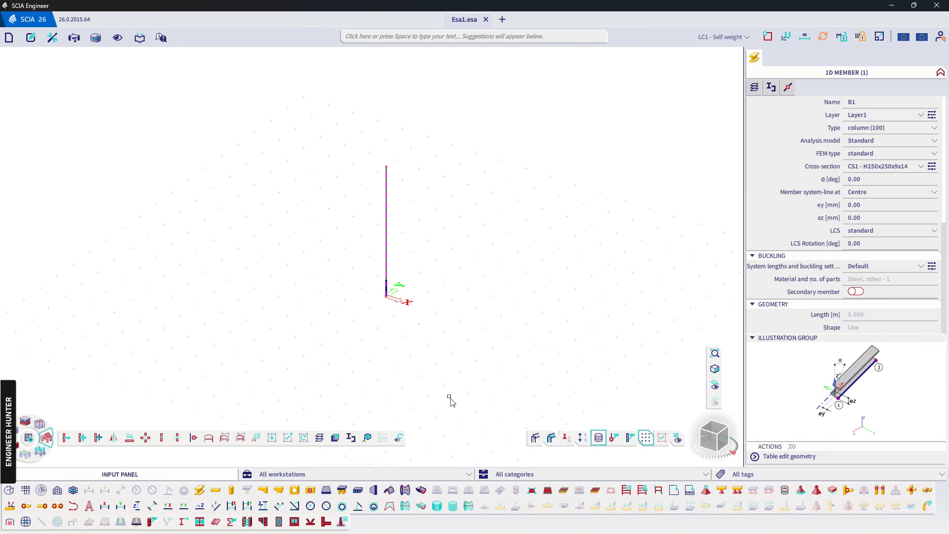
key("Escape")
Display the column as a solid volume with rendered surfaces
left_click(550, 438)
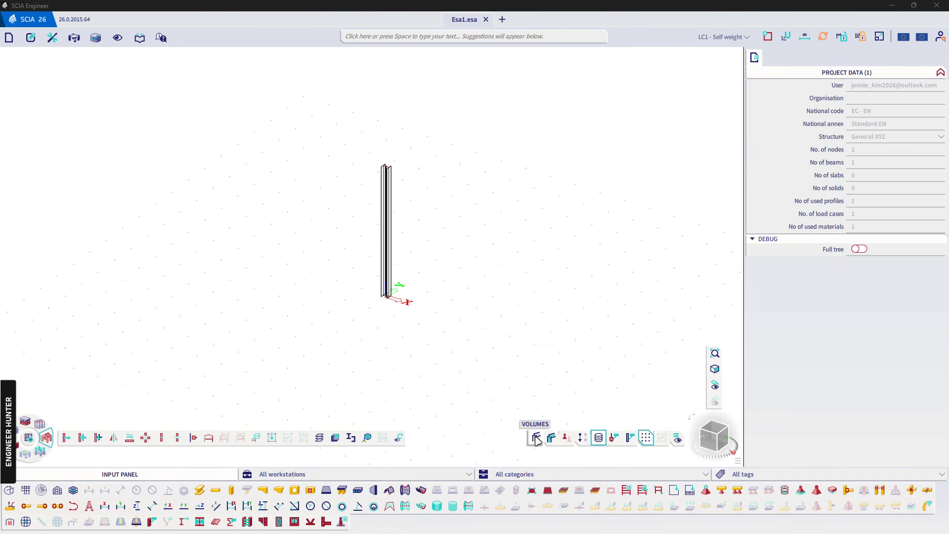
left_click(550, 438)
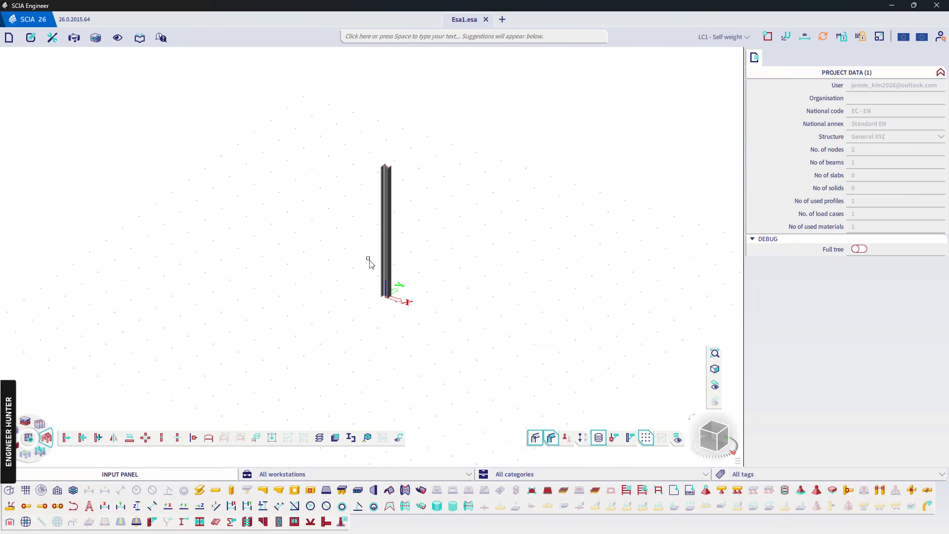
scroll(381, 299, "down", 2)
Add a fixed support at the column's base node
left_click_drag(356, 185, 449, 352)
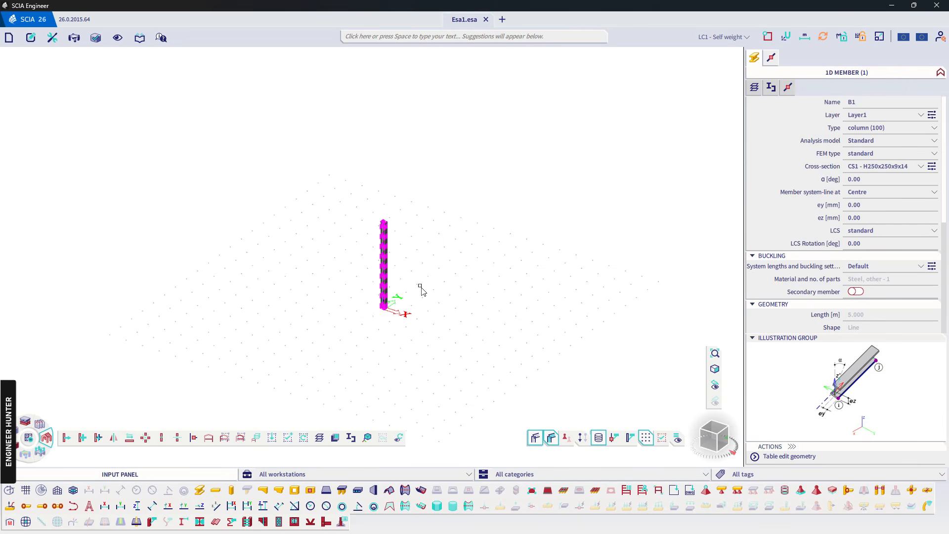
key("Escape")
left_click_drag(341, 292, 406, 328)
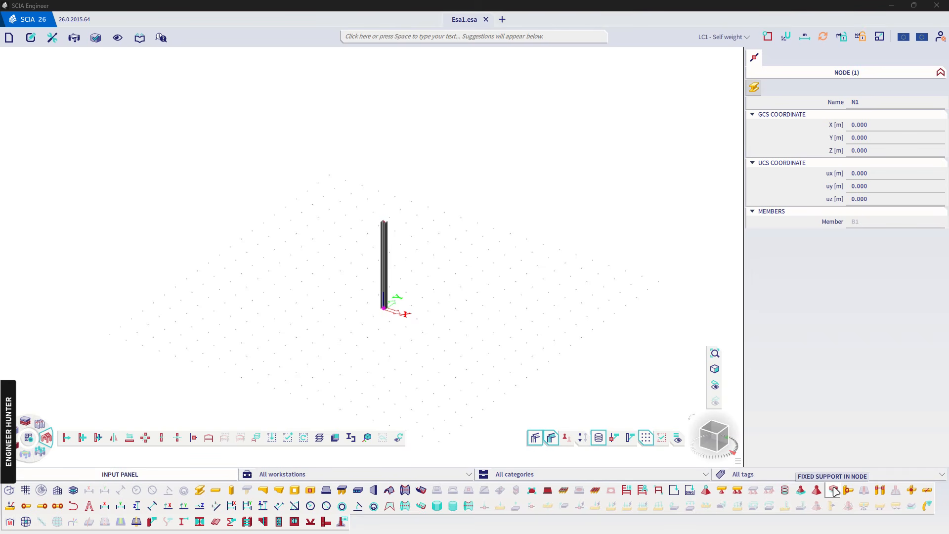
left_click(834, 489)
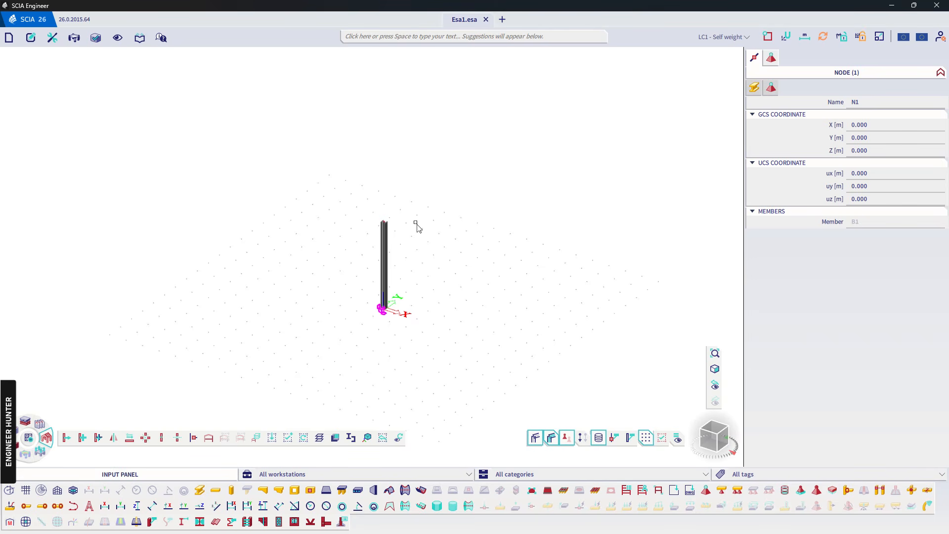
key("Escape")
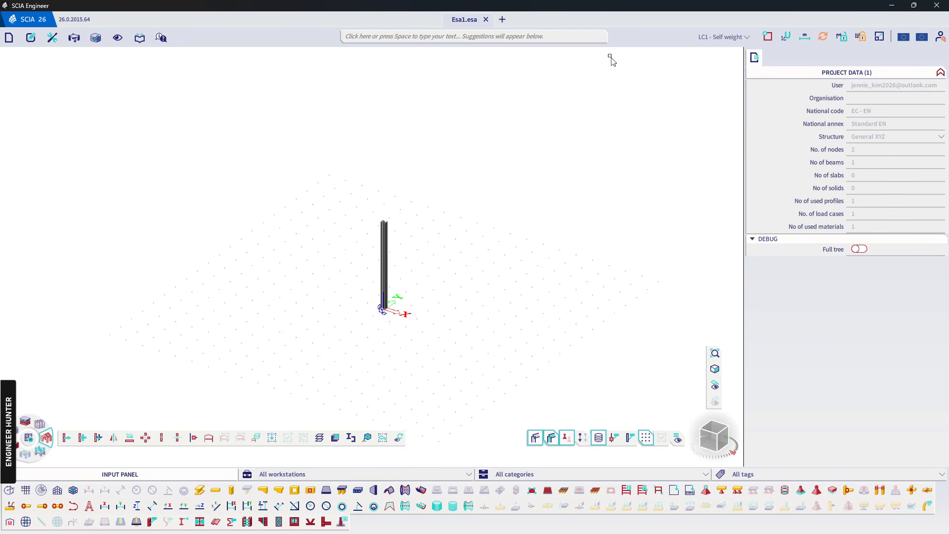
Create a second load case with the description Live
left_click(39, 450)
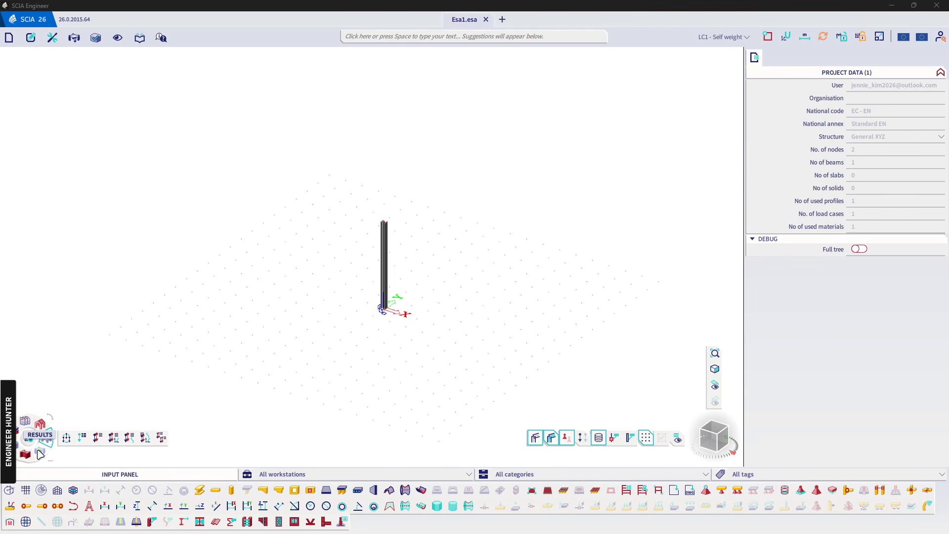
left_click(83, 437)
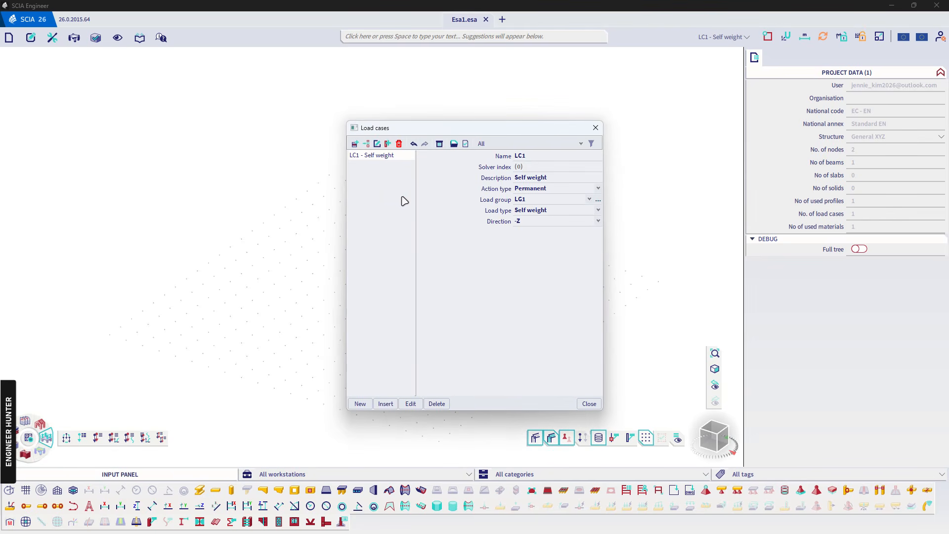
left_click(360, 404)
left_click(555, 177)
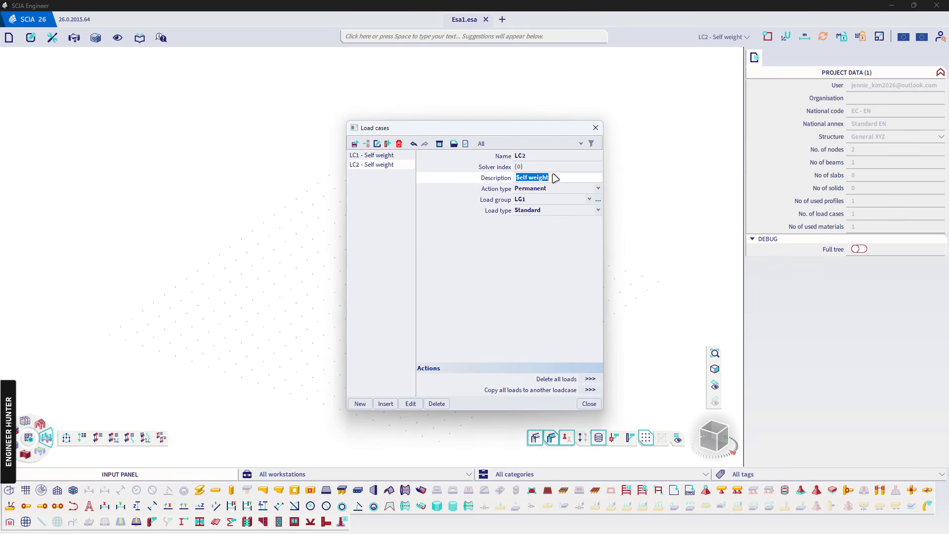
type("Live")
key("Return")
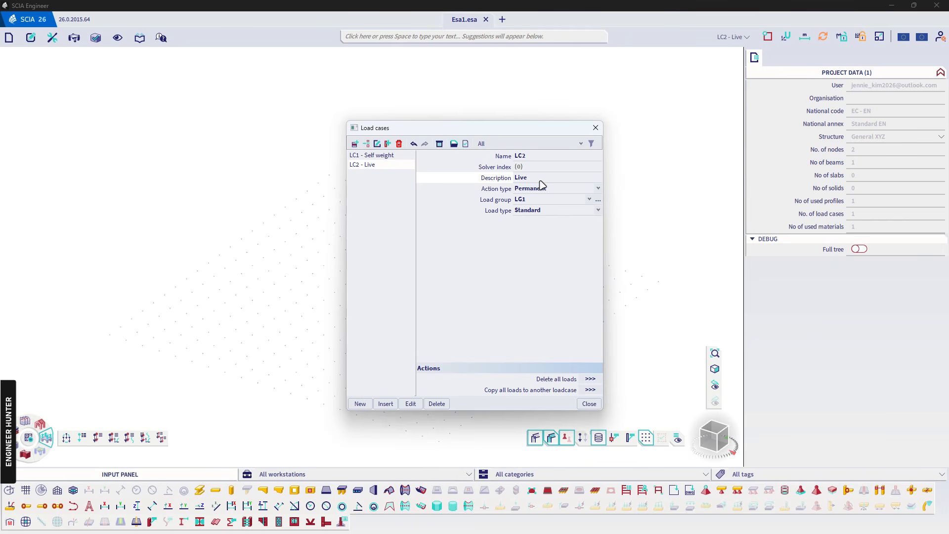
Set the Live load case's action type to Variable and accept load group LG2 with load type Cat A: Domestic
left_click(556, 190)
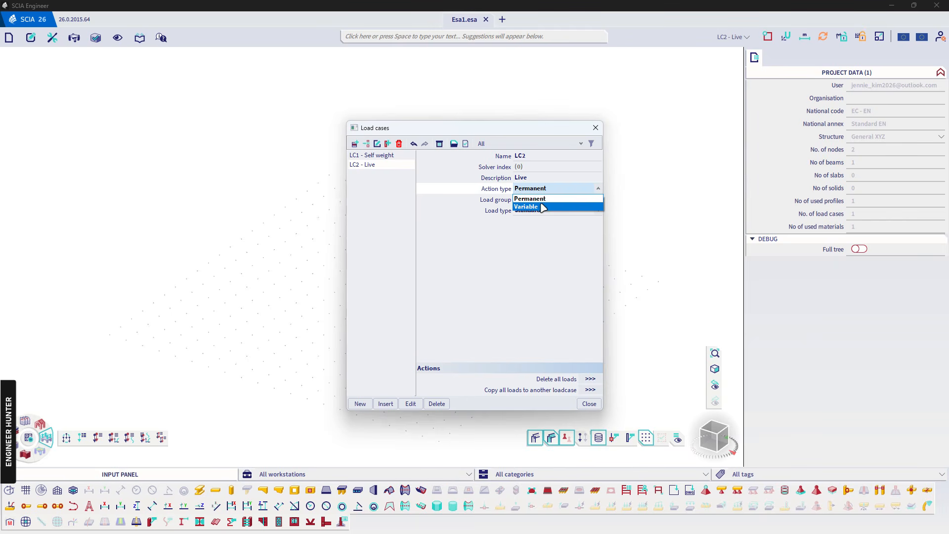
left_click(542, 206)
left_click(598, 204)
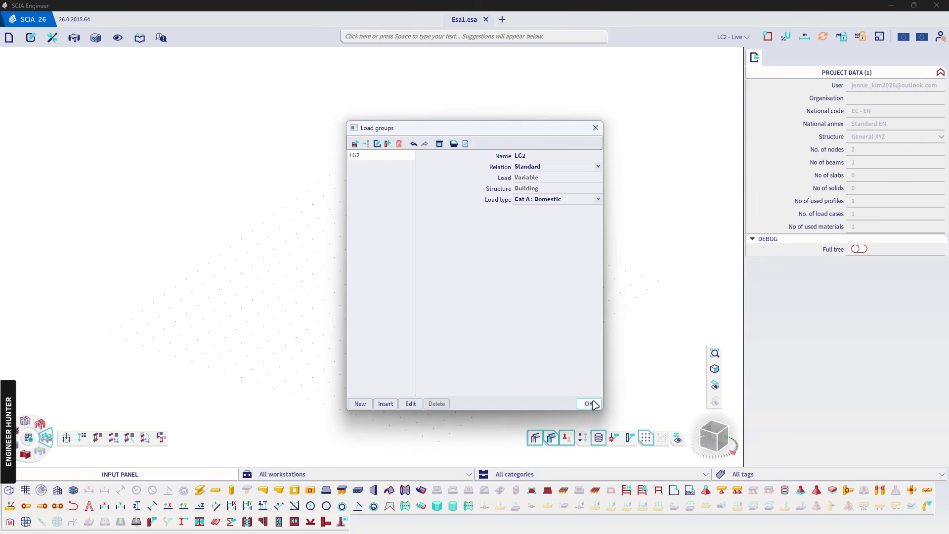
left_click(589, 404)
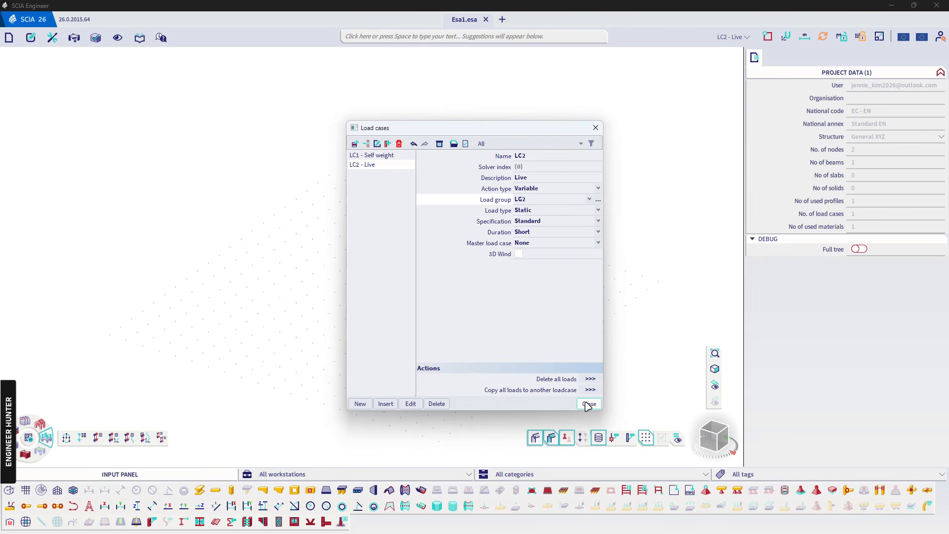
left_click(588, 404)
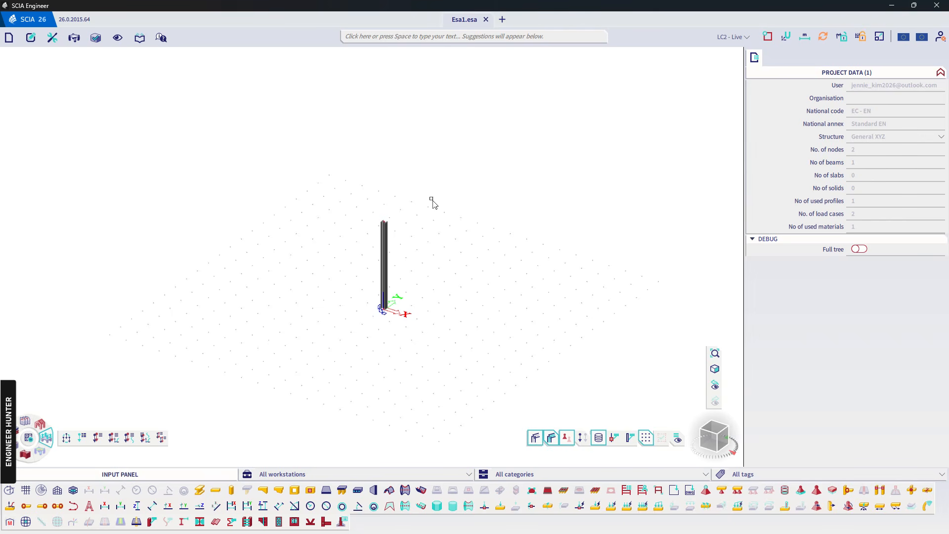
Add a point force of -100 kN in the Z direction at the column's top node in the Live load case
left_click(393, 229)
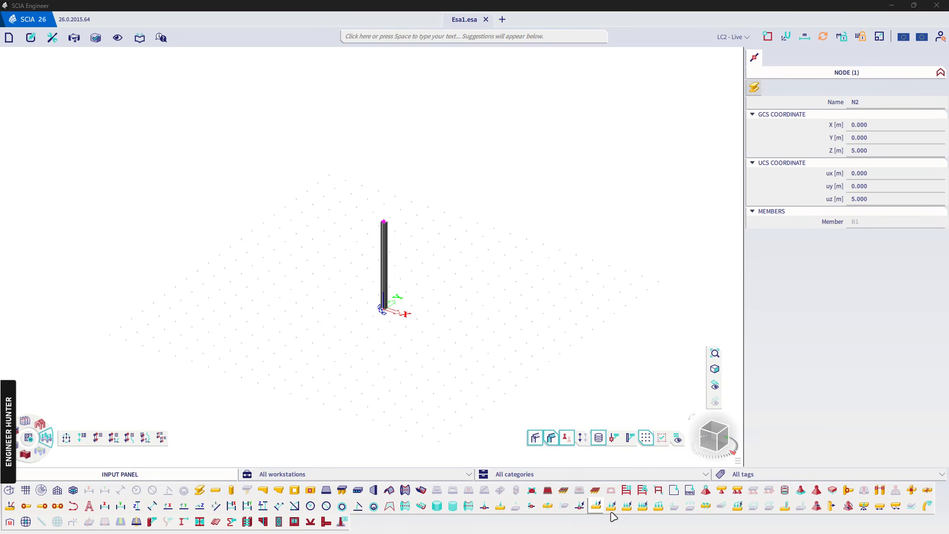
left_click(581, 506)
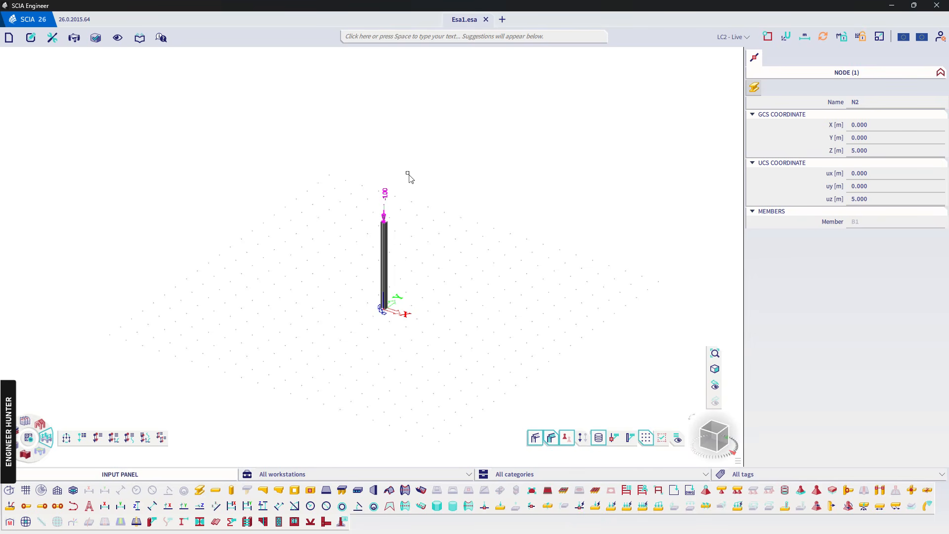
key("Escape")
left_click(397, 192)
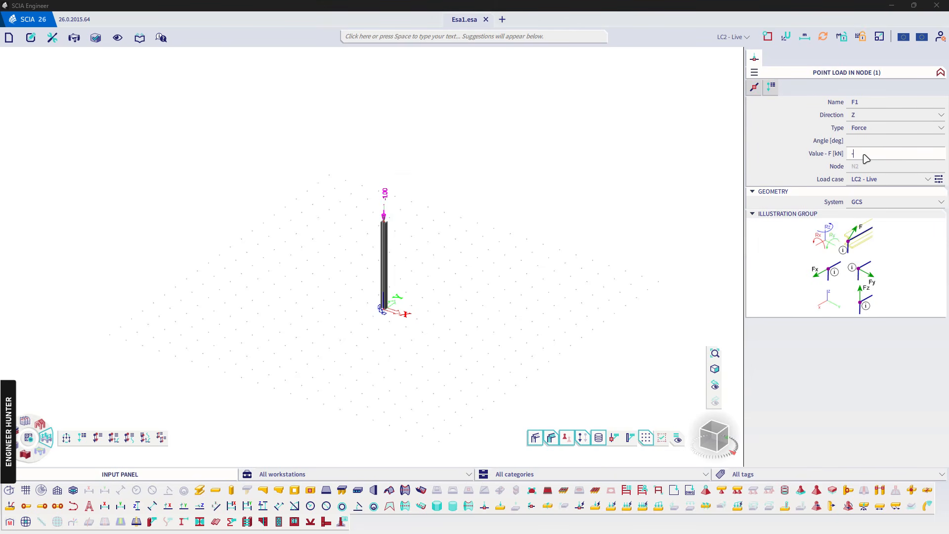
key("Escape")
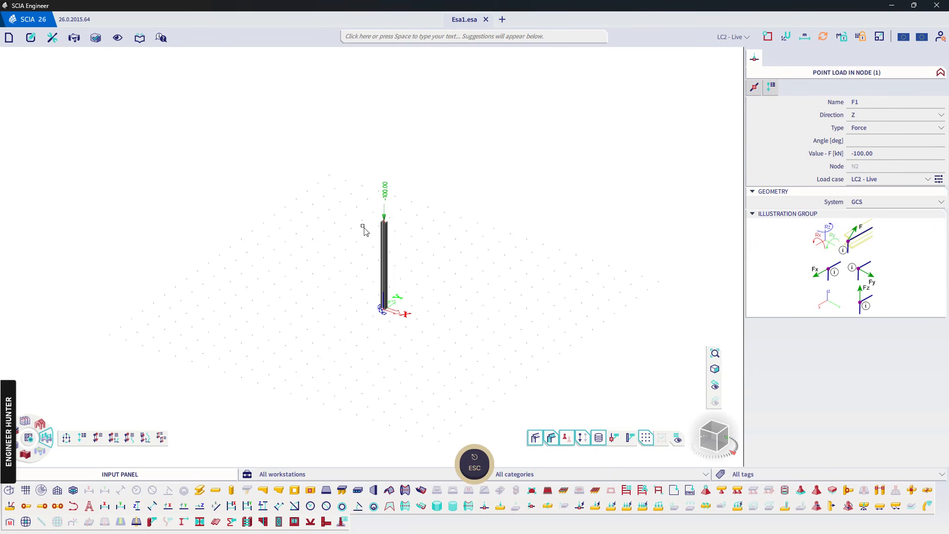
Add a second point force of 5 kN in the X direction at the column's top node
left_click_drag(364, 216, 424, 258)
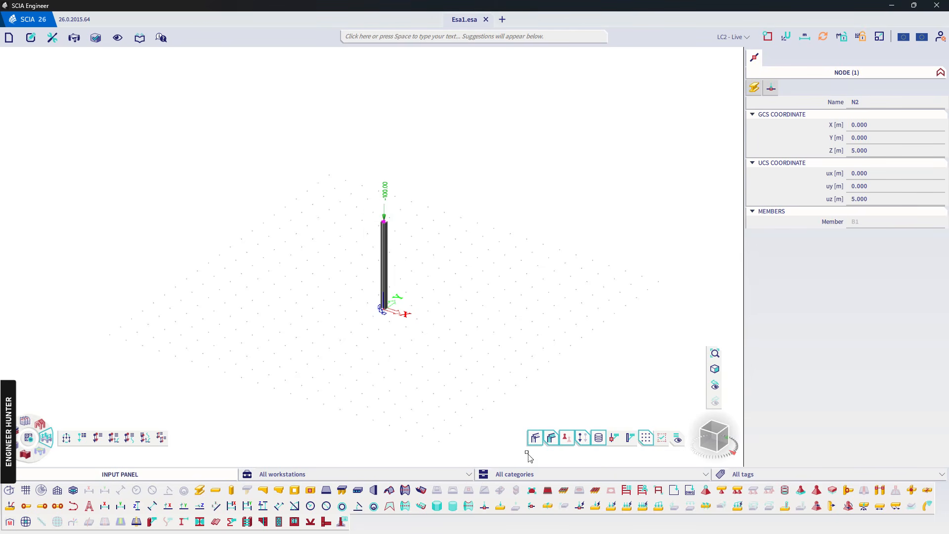
left_click(485, 506)
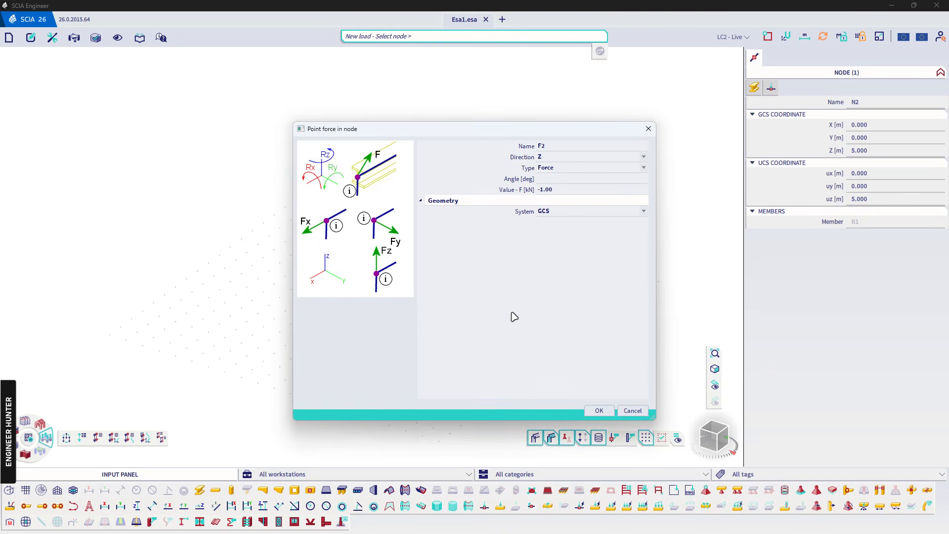
left_click(555, 159)
left_click(545, 160)
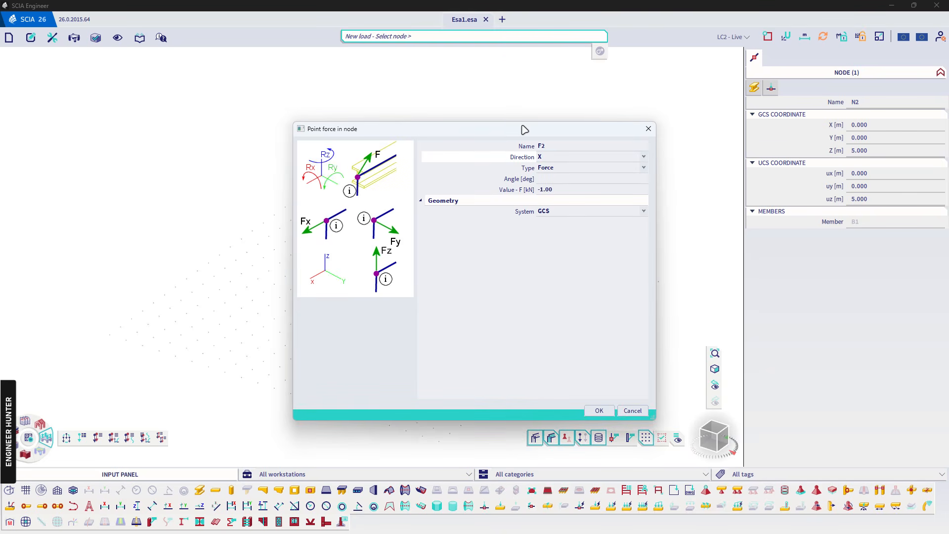
left_click_drag(525, 130, 678, 128)
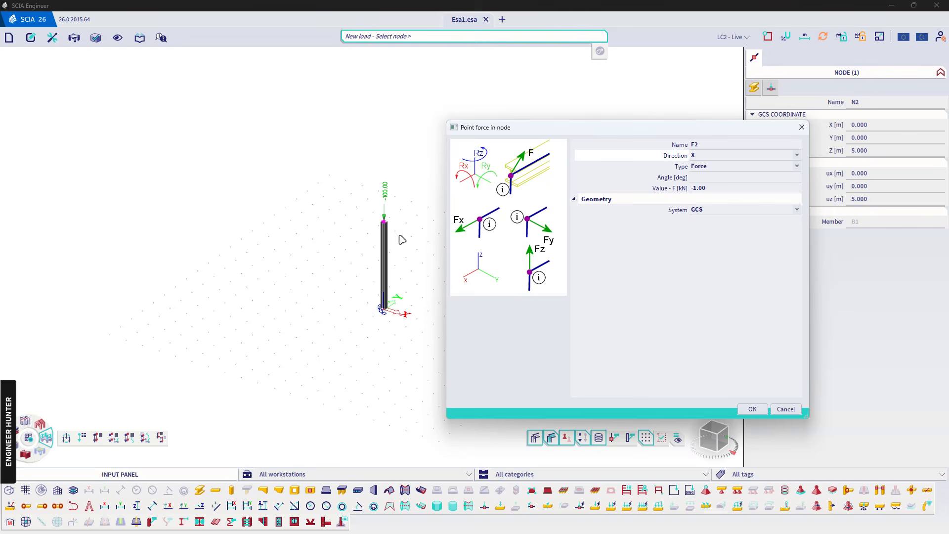
left_click(712, 188)
type("5")
key("Return")
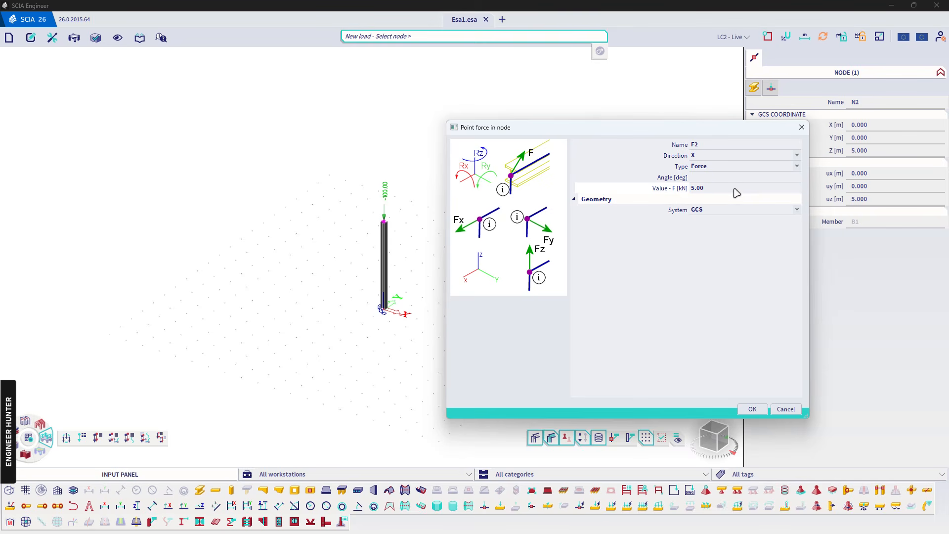
left_click(752, 409)
mouse_move(413, 269)
right_mouse_down("ctrl")
mouse_move(482, 260)
mouse_move(370, 250)
mouse_move(415, 206)
right_mouse_up("ctrl")
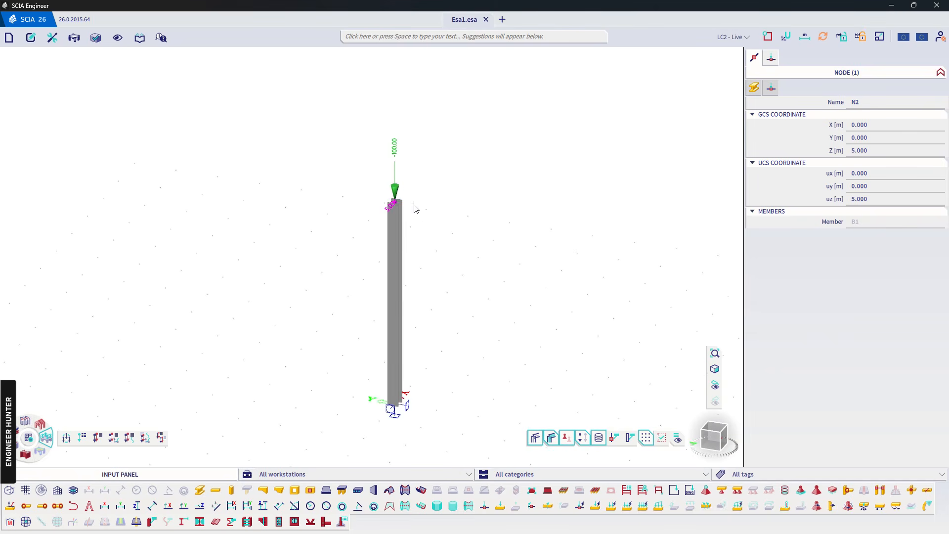
Run the linear analysis of the column model and close the calculation report
right_click_drag(449, 240, 360, 243, "ctrl")
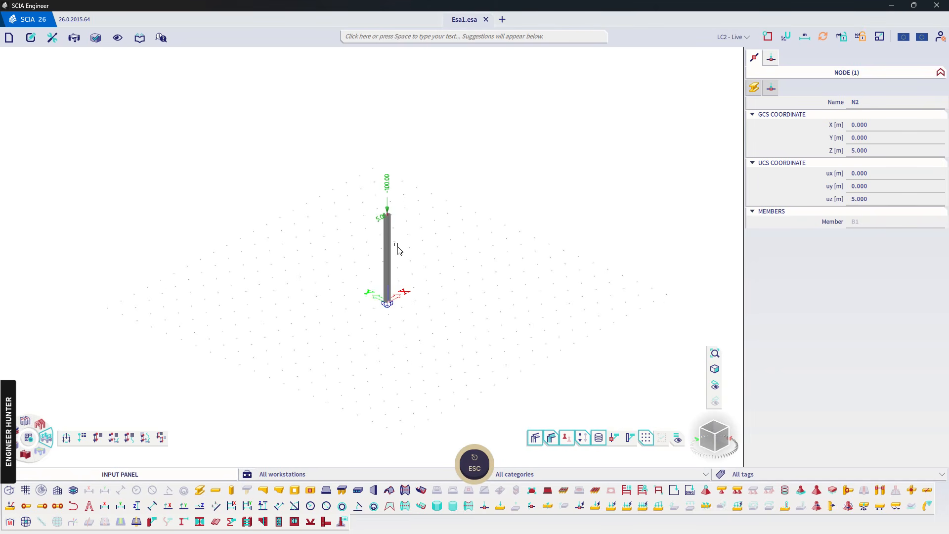
key("Escape")
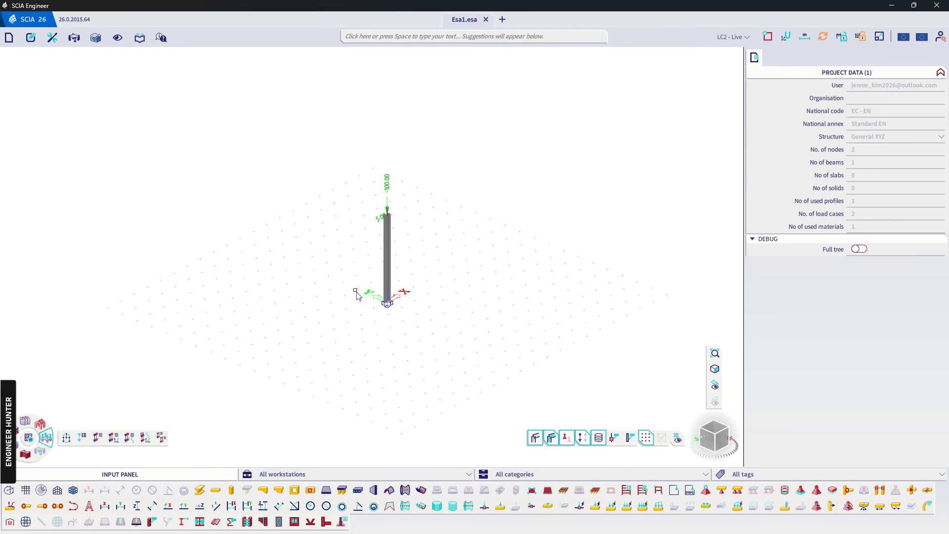
left_click(30, 438)
left_click(384, 389)
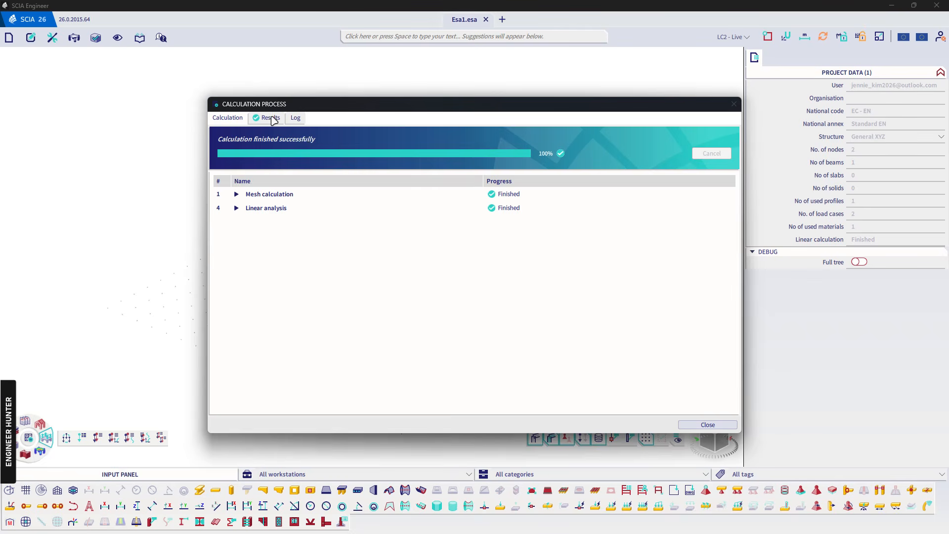
left_click(270, 118)
left_click(708, 425)
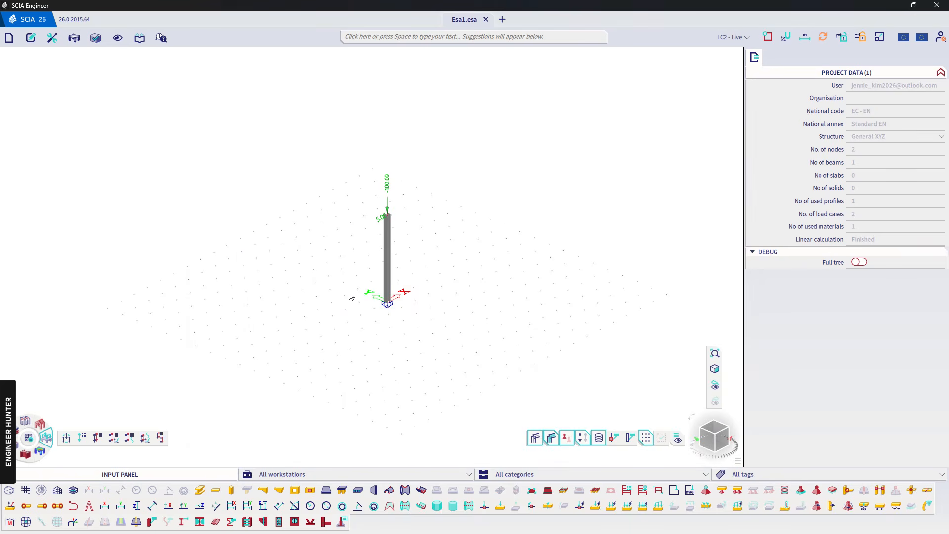
Open the 1D internal forces results and set the type of load to Combinations with ULS-Set B (auto)
left_click(39, 448)
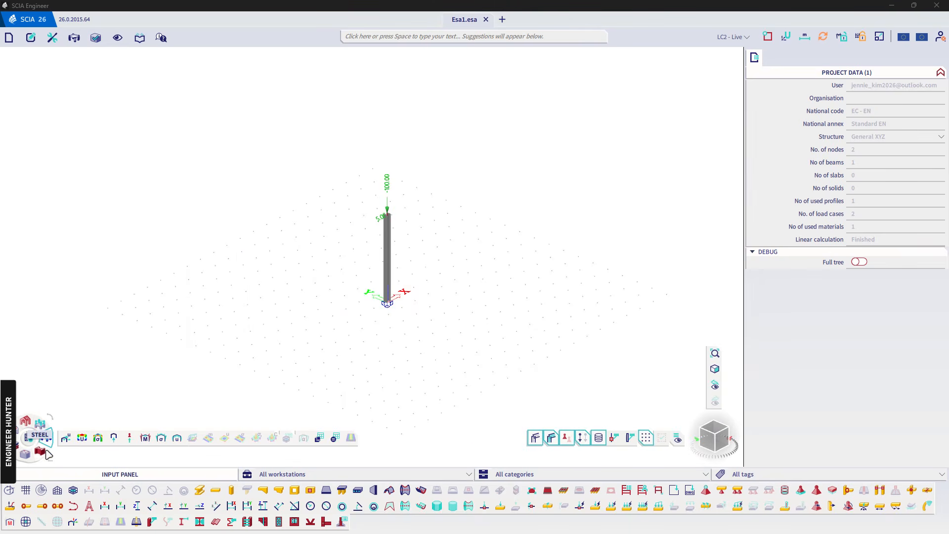
left_click(150, 439)
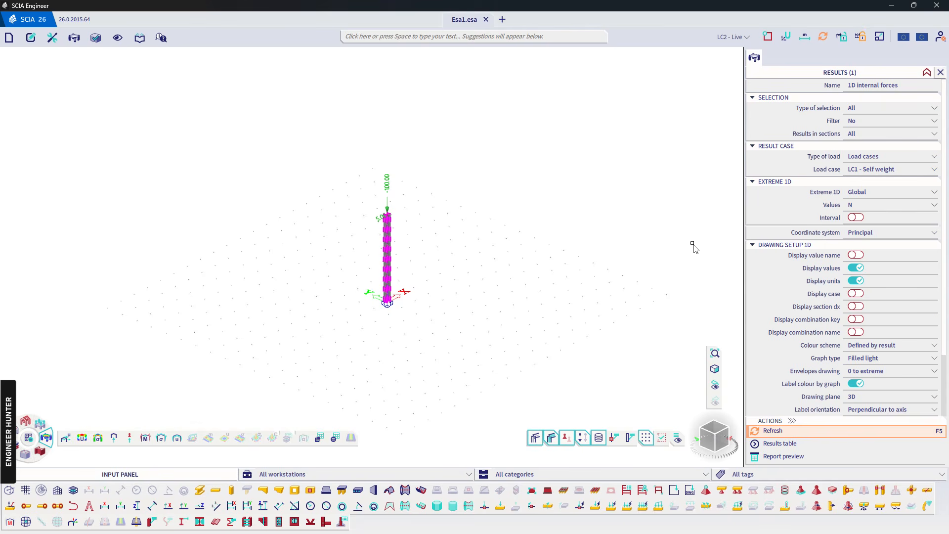
left_click(869, 156)
left_click(870, 171)
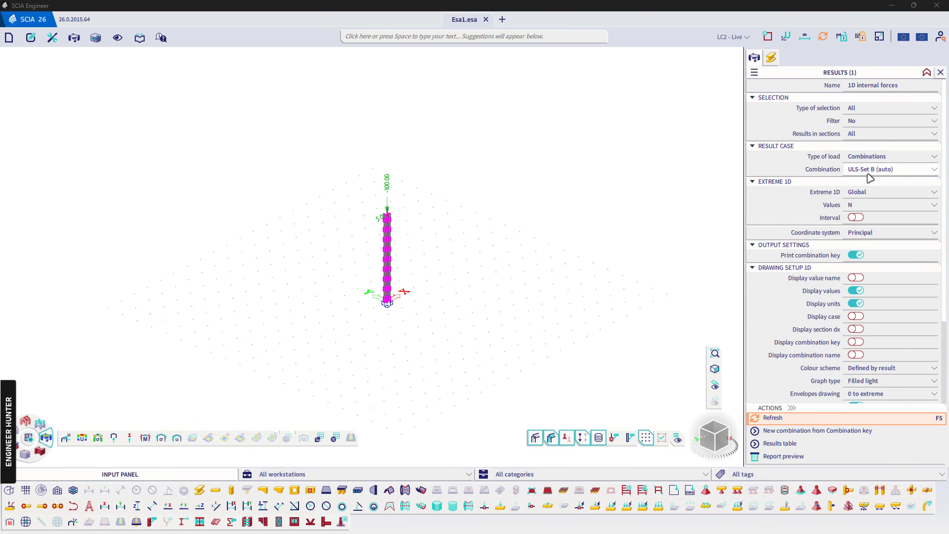
Turn off unit display in the result labels and show the axial force N diagram on the column
left_click(865, 204)
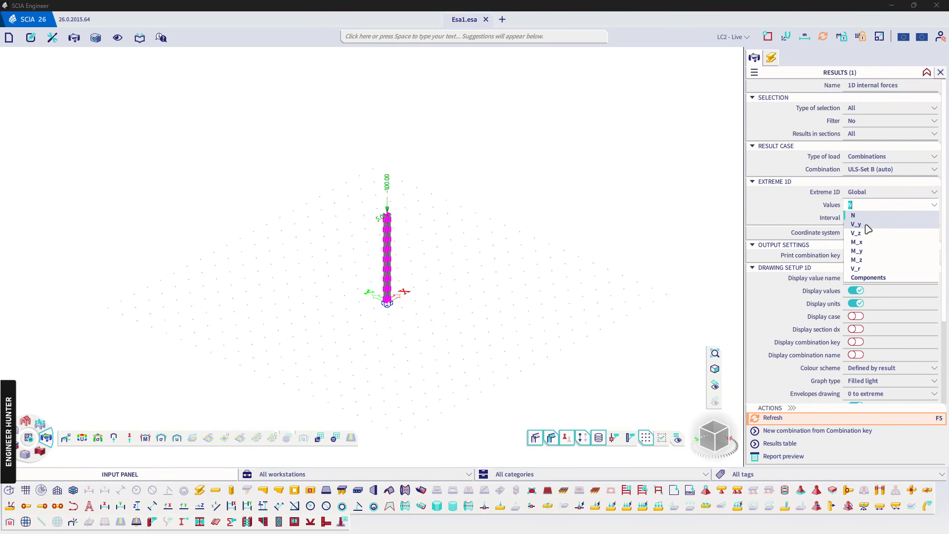
left_click(836, 203)
left_click(855, 303)
scroll(848, 365, "down", 1)
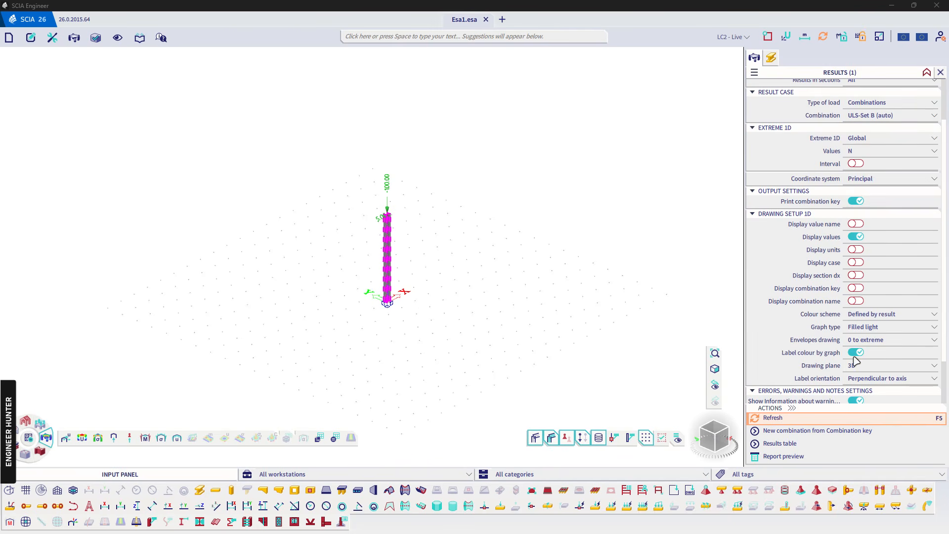
left_click(864, 326)
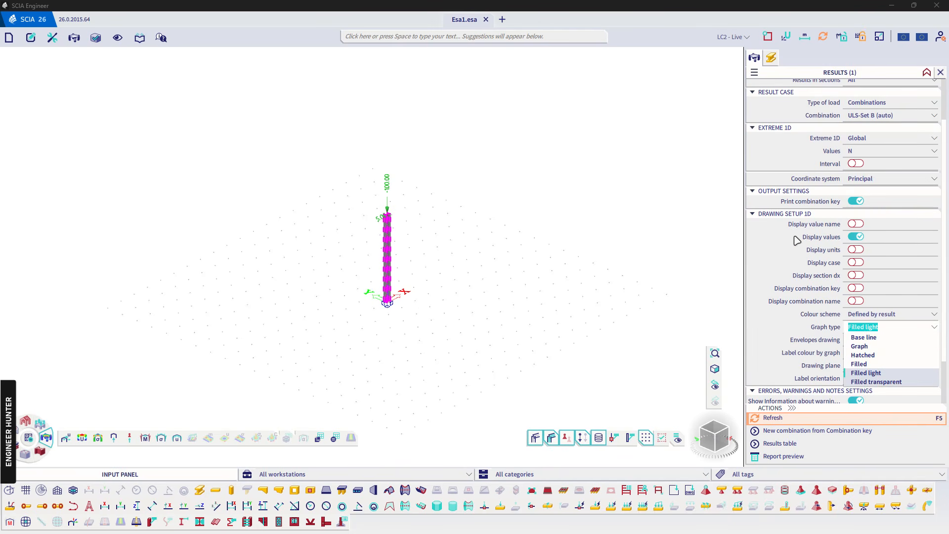
left_click(796, 216)
left_click(793, 357)
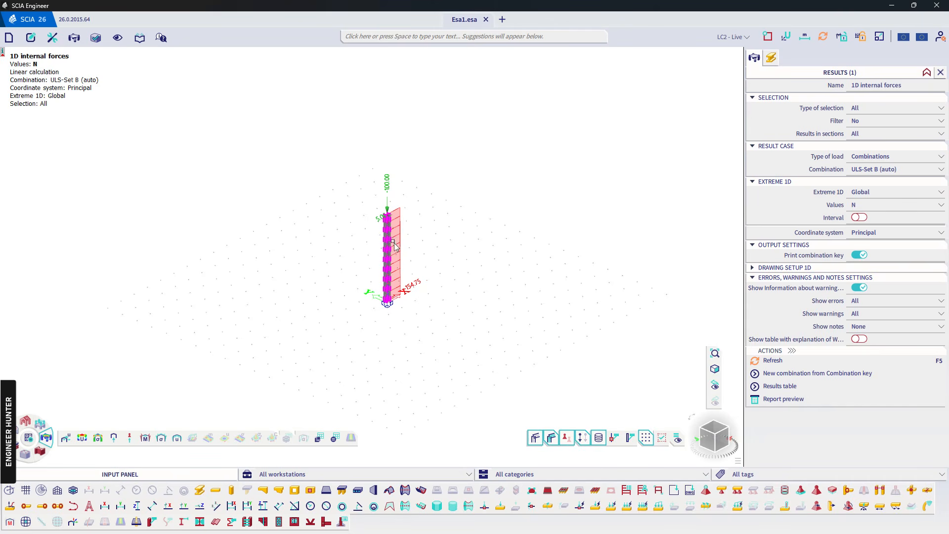
scroll(420, 277, "up", 2)
scroll(397, 275, "down", 2)
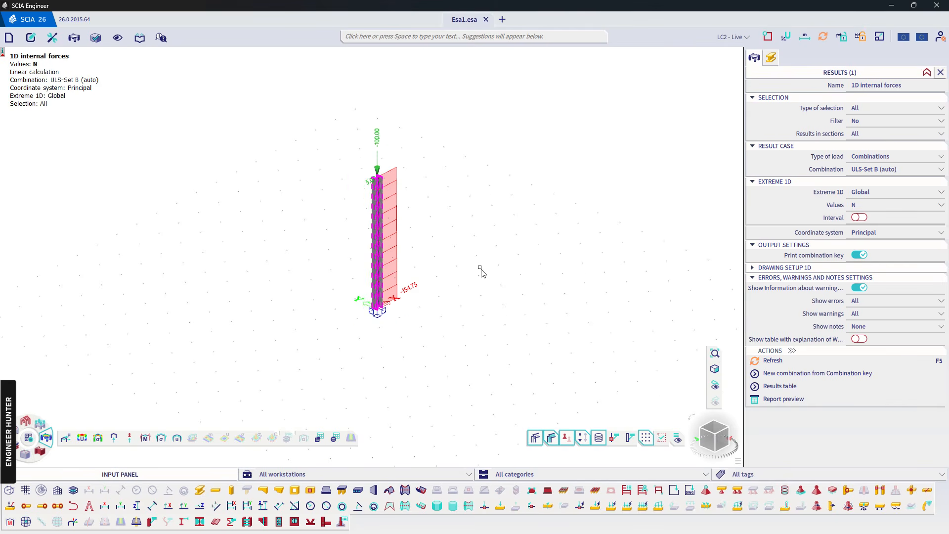
Show the M_y bending moment diagram on the column, then close the internal forces results
left_click(886, 207)
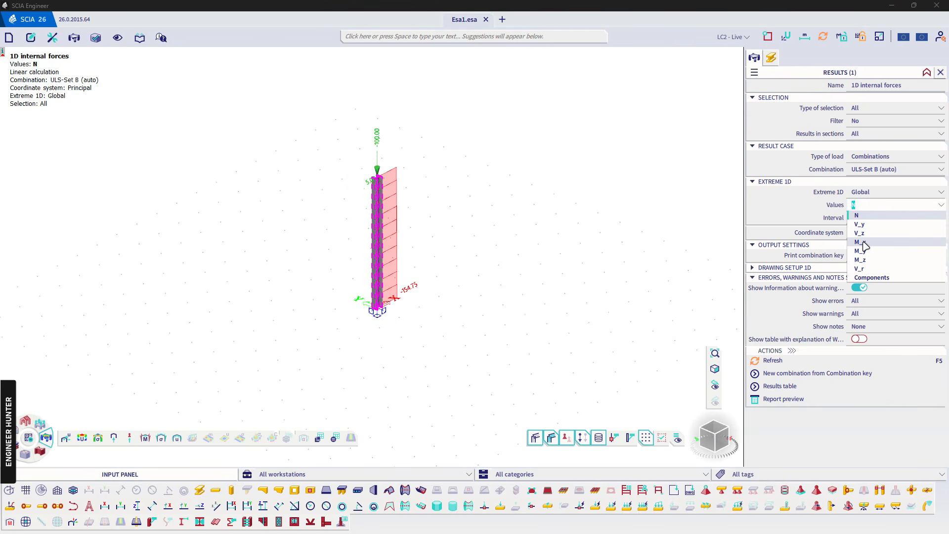
left_click(872, 251)
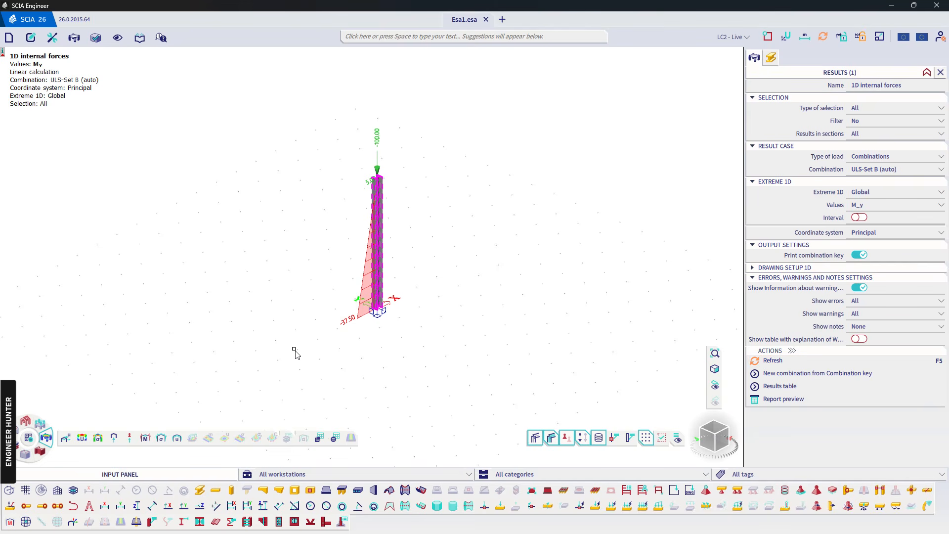
left_click(304, 311)
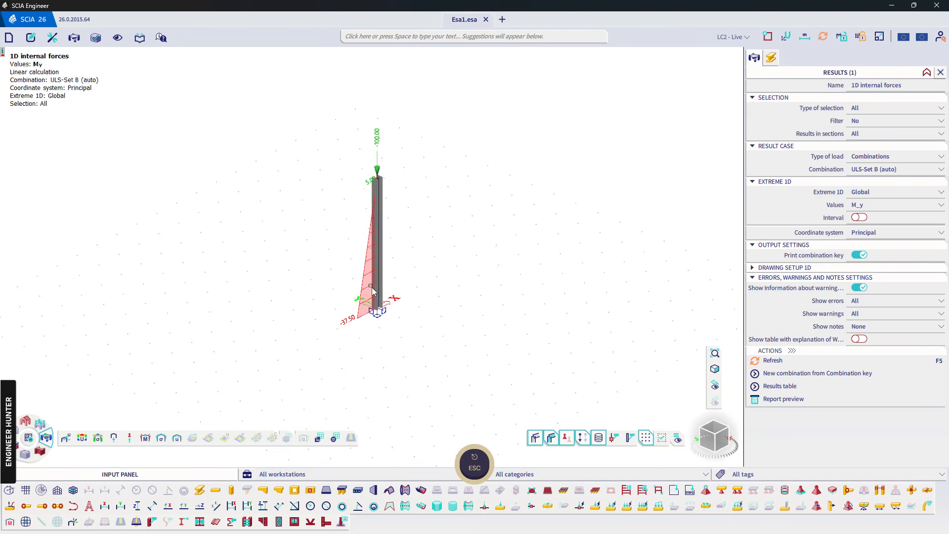
left_click(940, 72)
Create a Frame strong-axis steel connection at the column's base node, with the column as the connection member
middle_click_drag(372, 292, 376, 295)
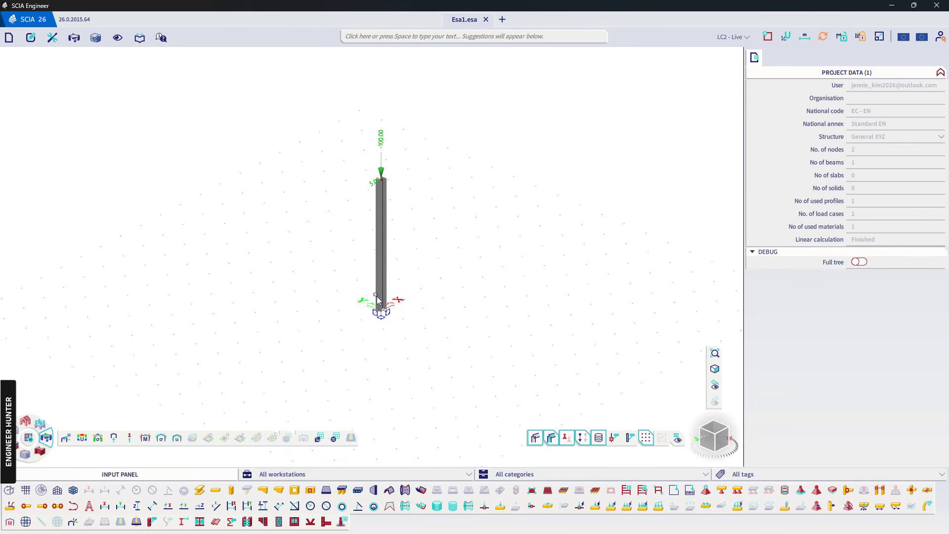
scroll(376, 294, "up", 2)
left_click_drag(346, 292, 445, 352)
scroll(427, 307, "up", 2)
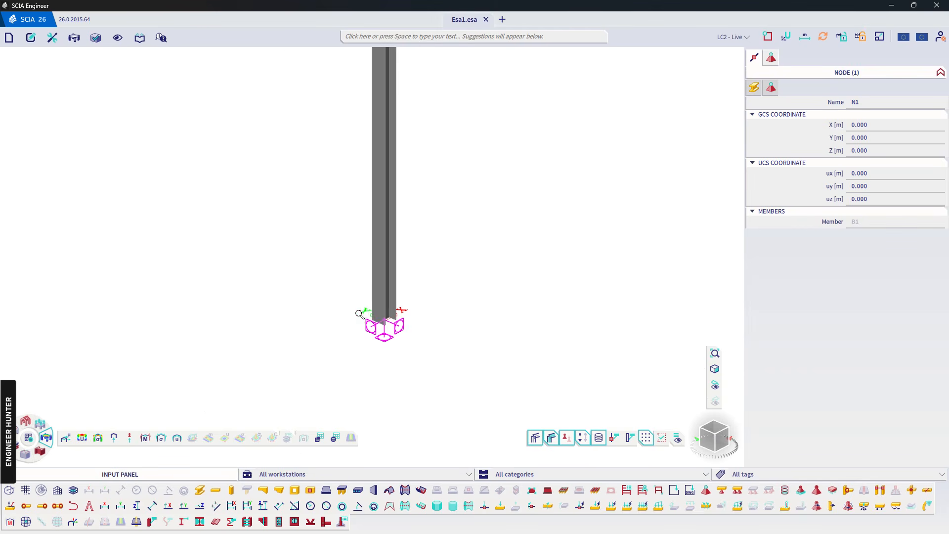
middle_click_drag(424, 303, 424, 305)
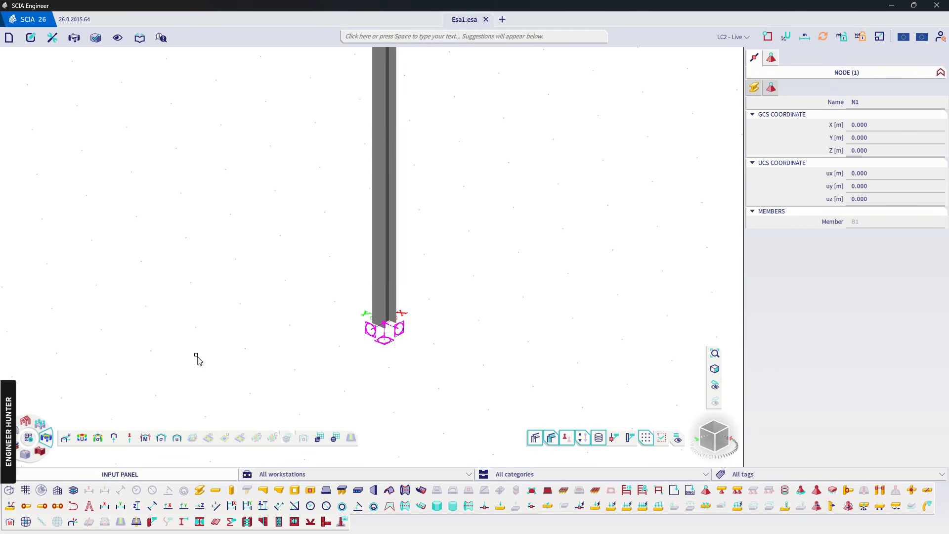
left_click(39, 452)
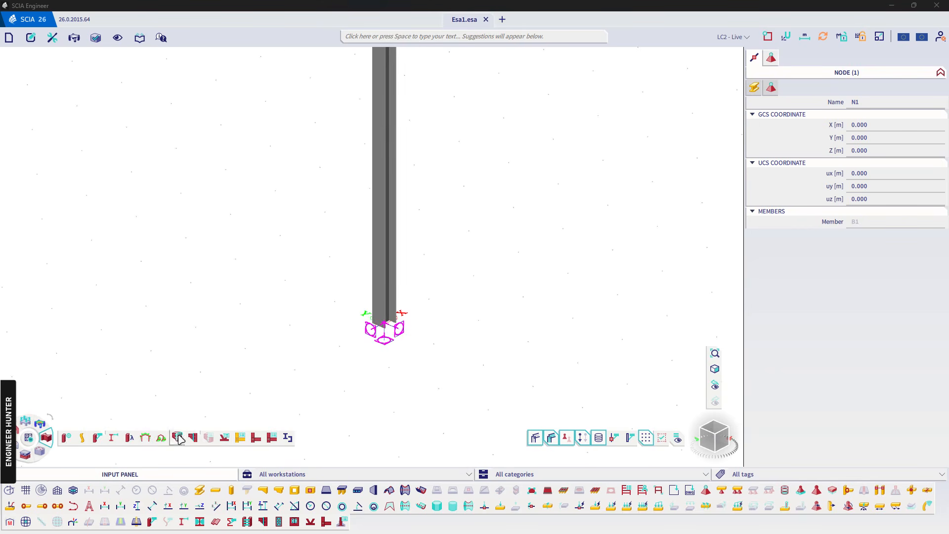
mouse_move(192, 436)
left_click(194, 420)
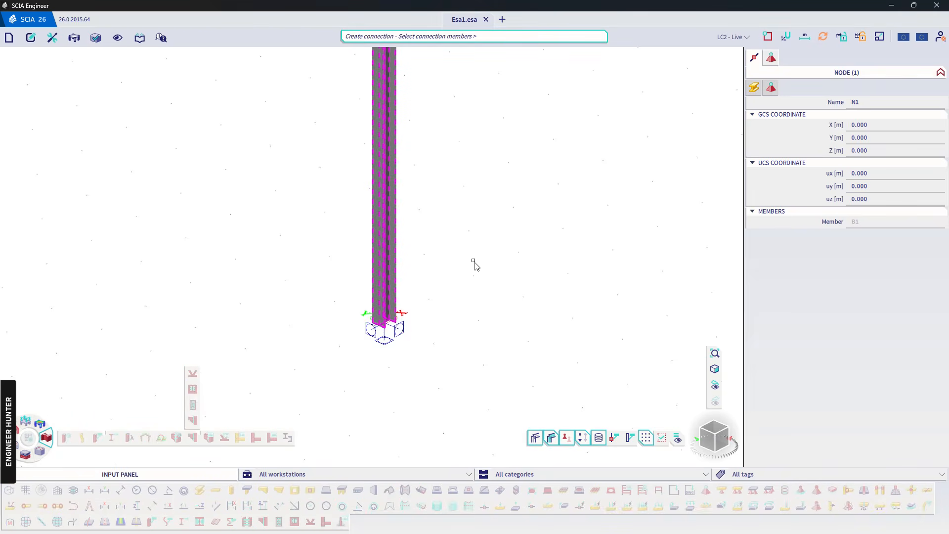
key("Return")
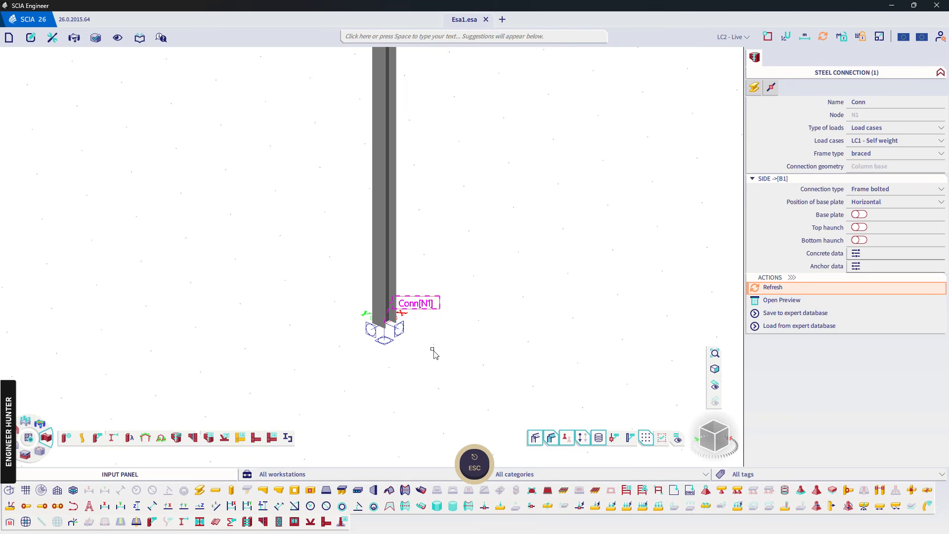
key("Escape")
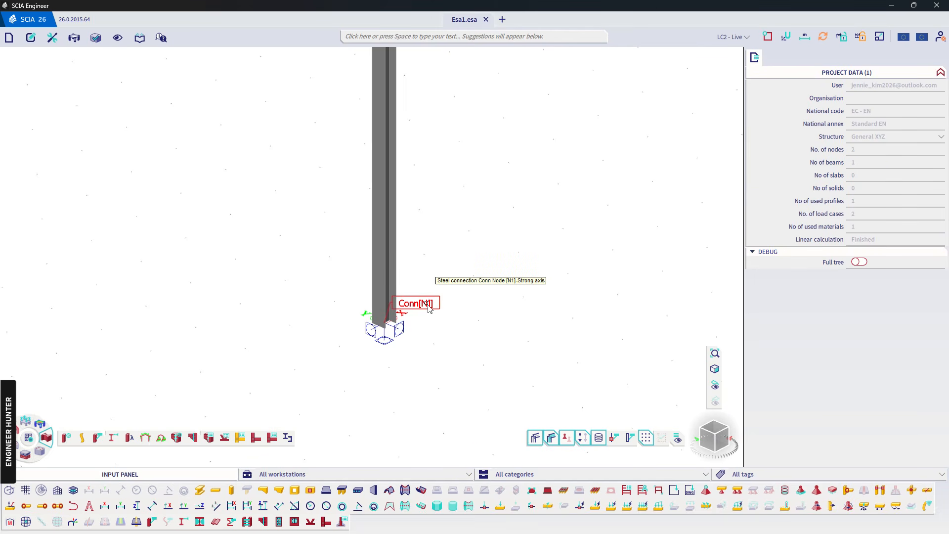
Set the rendering of steel connections to rendered with edges in the view settings for all entities
left_click(428, 307)
key("Escape")
right_click(490, 186)
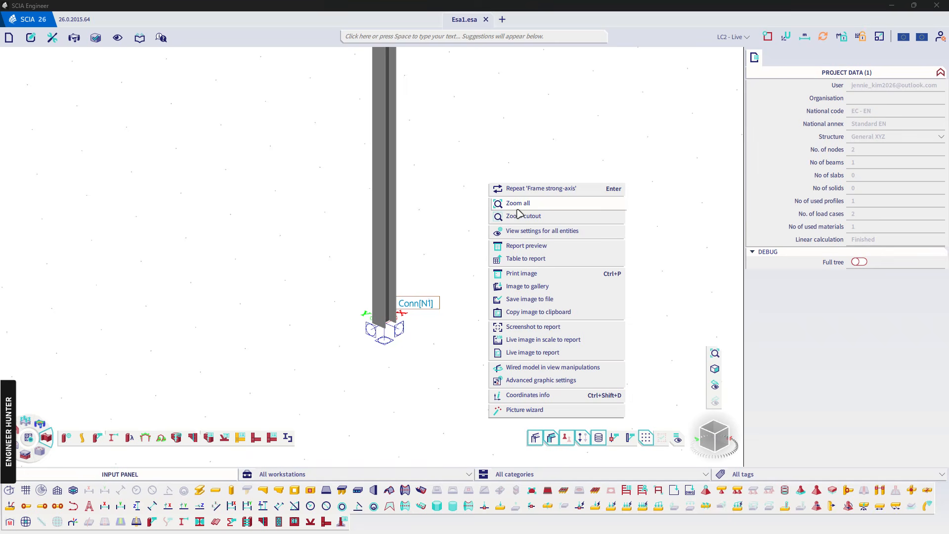
left_click(537, 232)
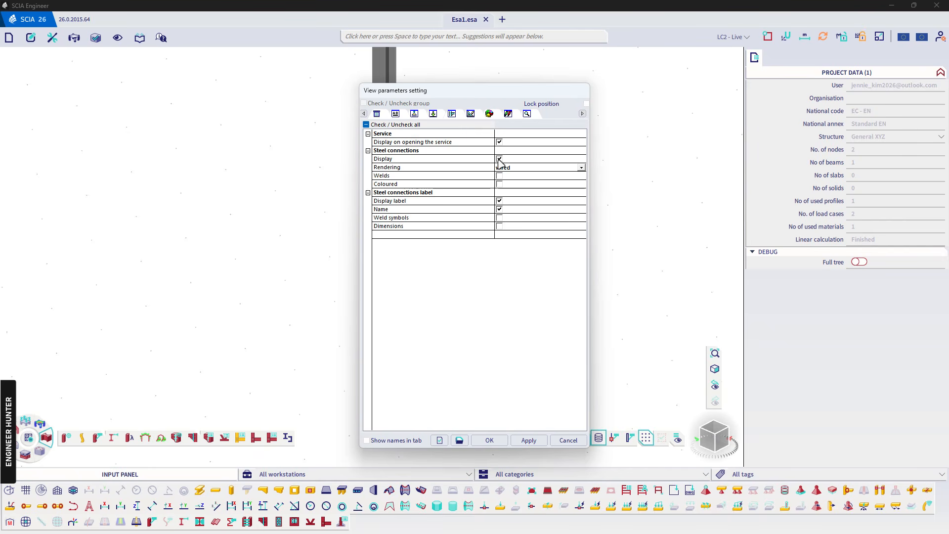
left_click(520, 169)
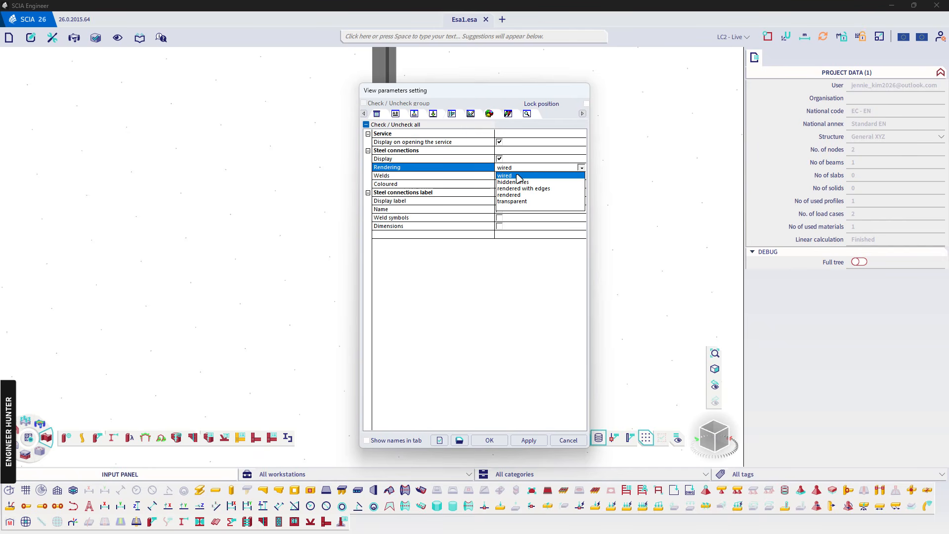
left_click(509, 189)
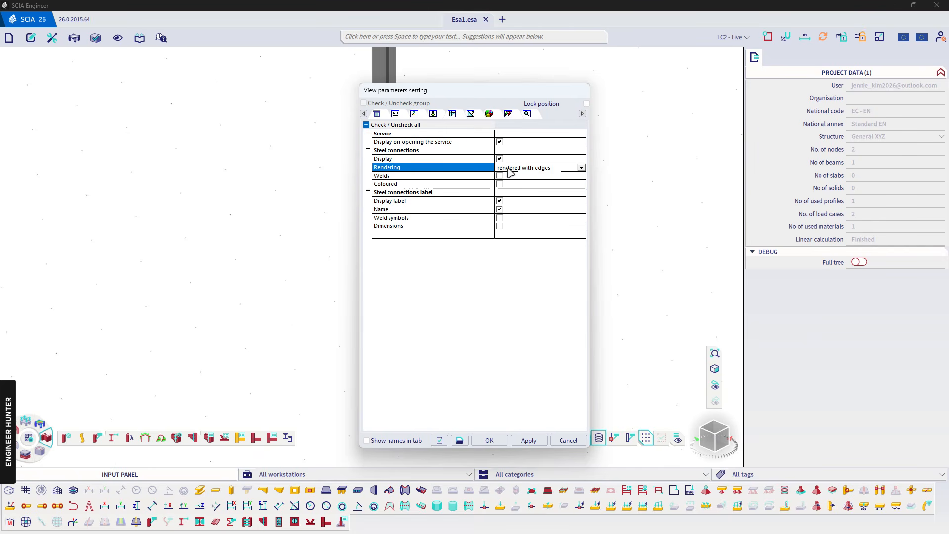
left_click(489, 439)
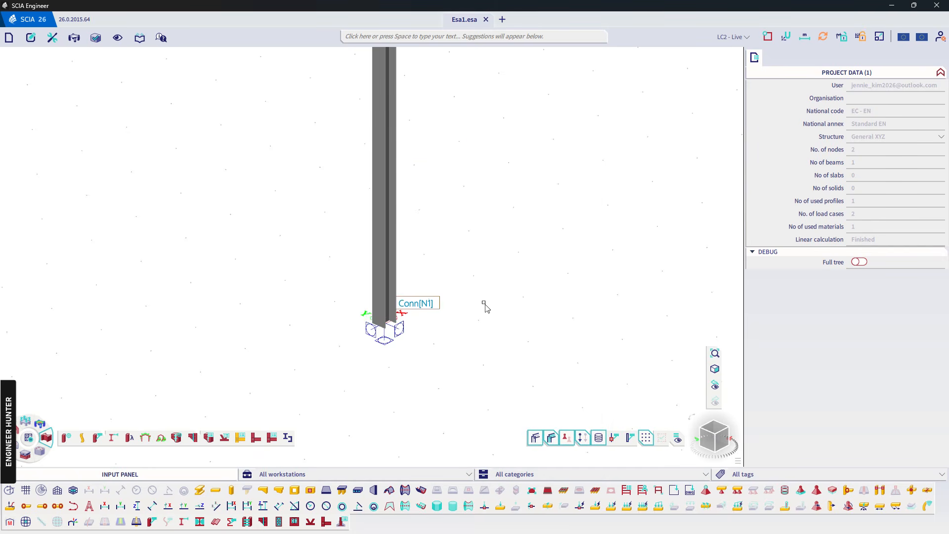
key("Escape")
Set the base connection's type of loads to Combinations with ULS-Set B (auto) and its frame type to unbraced
left_click(416, 309)
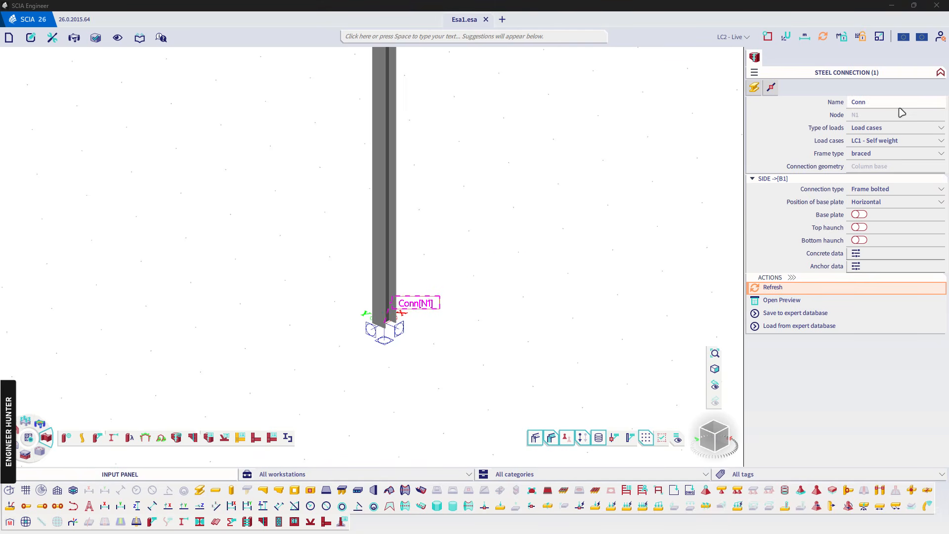
left_click(878, 130)
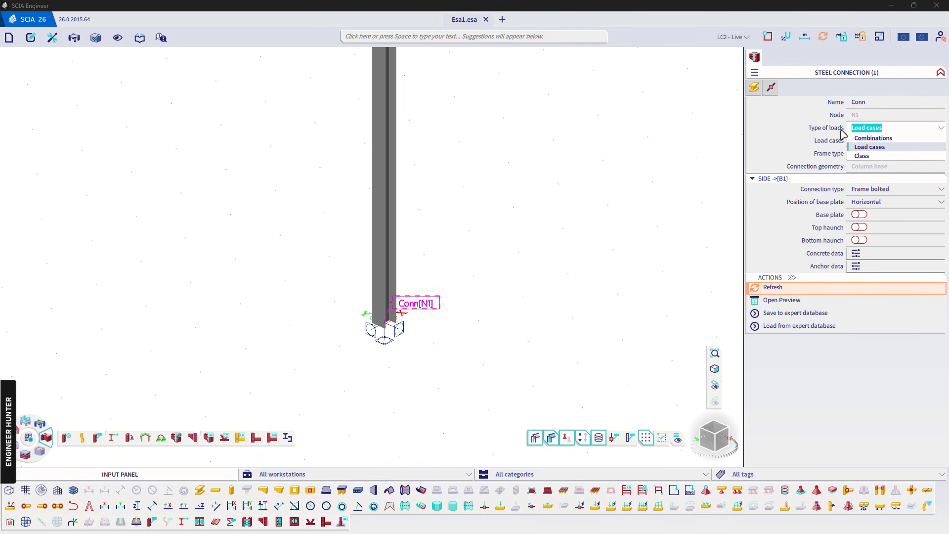
left_click(877, 129)
left_click(878, 130)
left_click(868, 136)
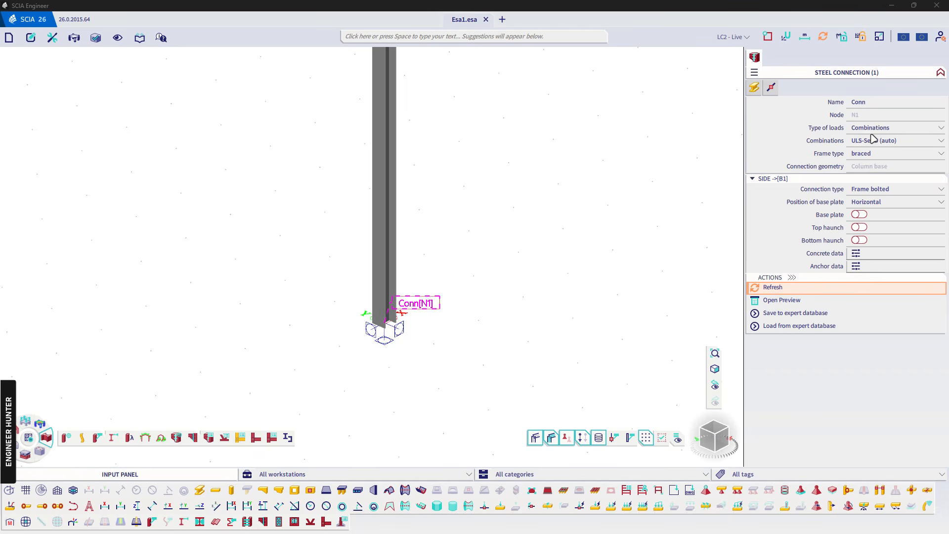
left_click(866, 154)
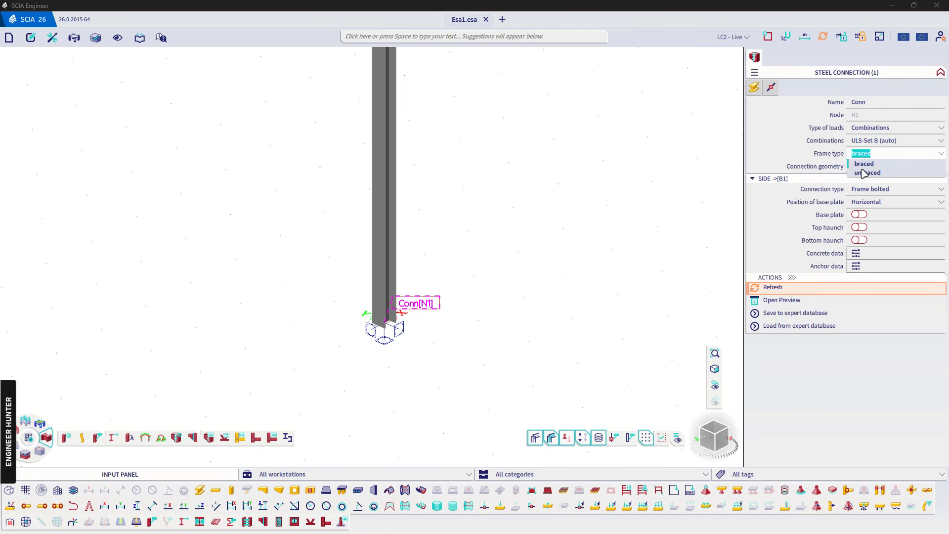
left_click(863, 172)
Keep the base plate position Horizontal and enable the base plate in the column base connection
scroll(434, 332, "down", 3)
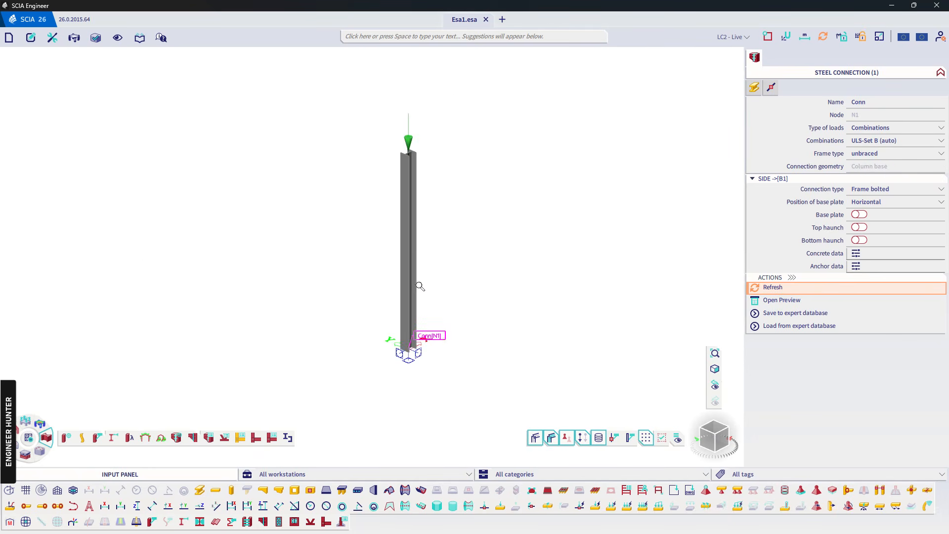
scroll(434, 398, "up", 3)
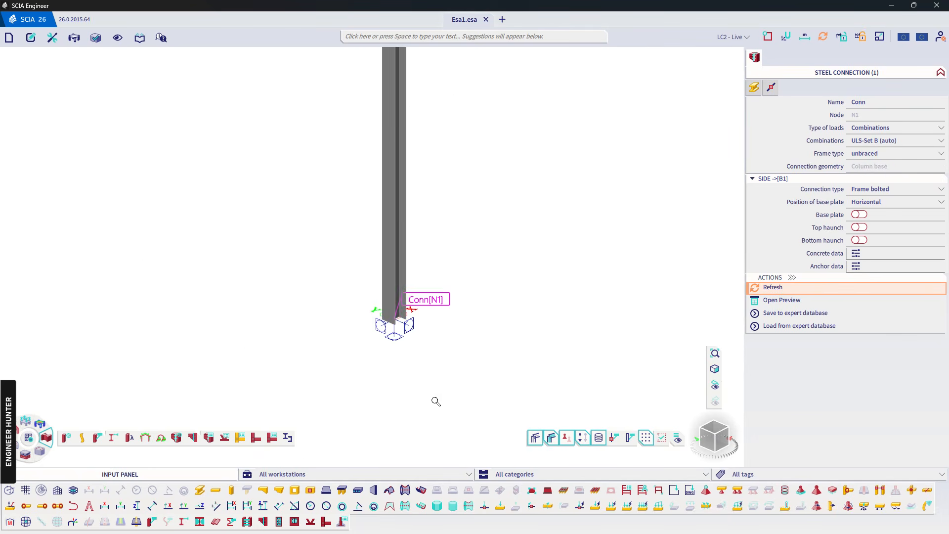
left_click(873, 203)
left_click(865, 211)
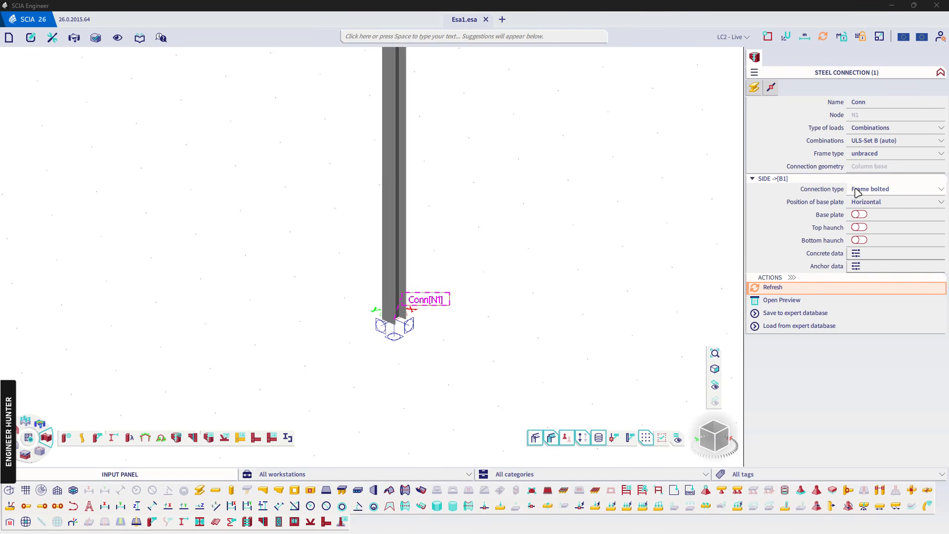
left_click(859, 214)
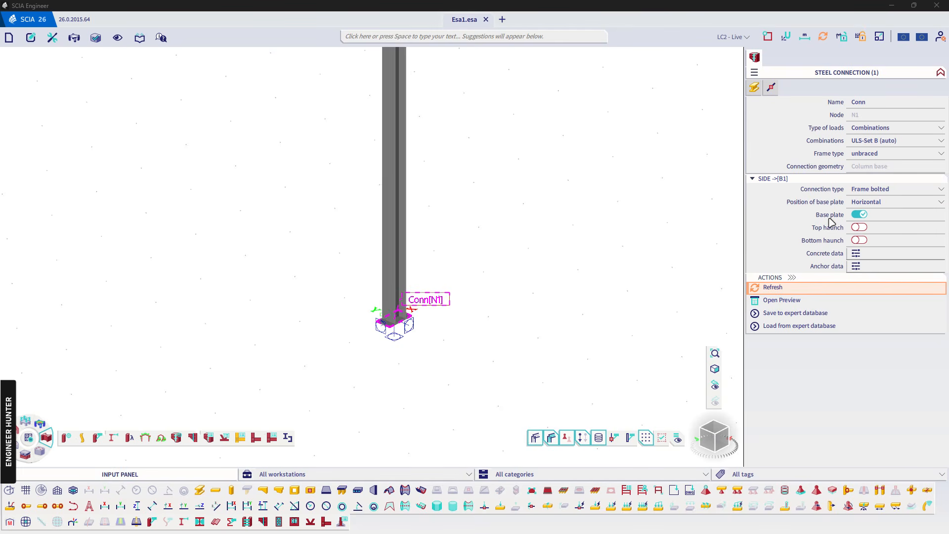
Set the foundation dimensions to Known in the base connection's concrete data, keeping the 1000 x 1000 x 600 mm block
scroll(415, 320, "up", 3)
scroll(415, 320, "down", 5)
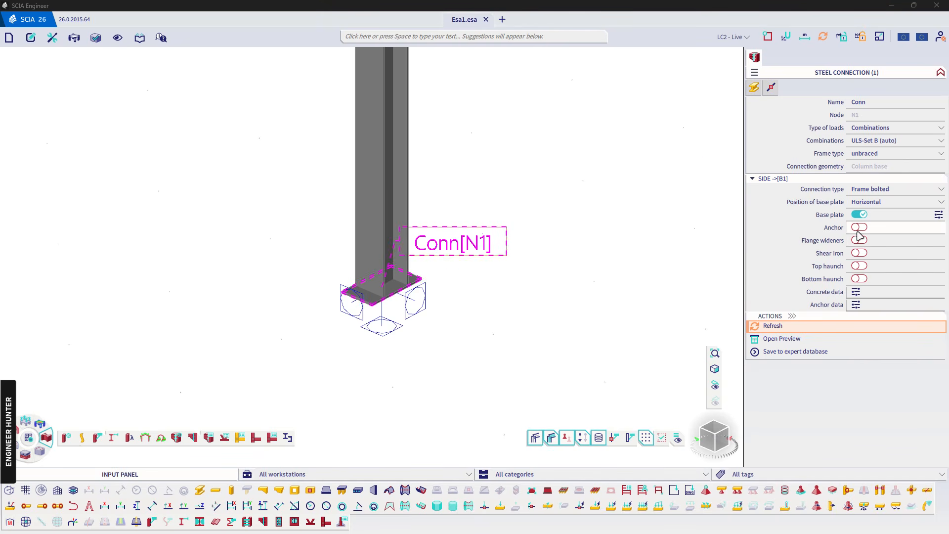
left_click(855, 293)
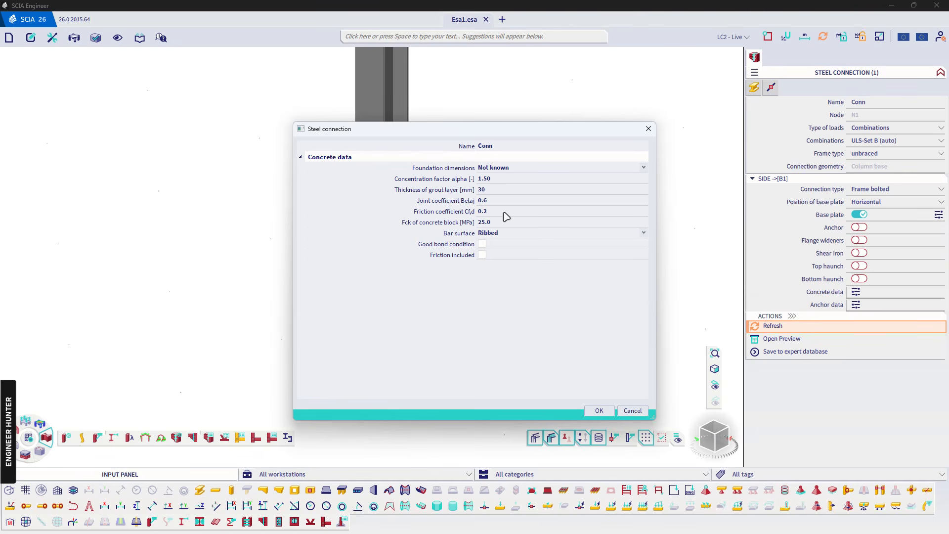
left_click_drag(490, 131, 631, 101)
left_click(633, 137)
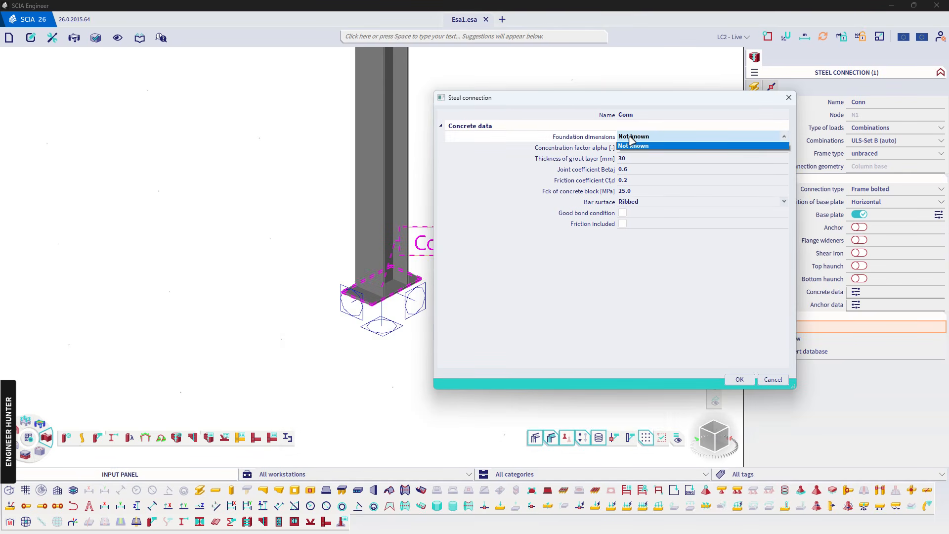
left_click(632, 147)
left_click(632, 148)
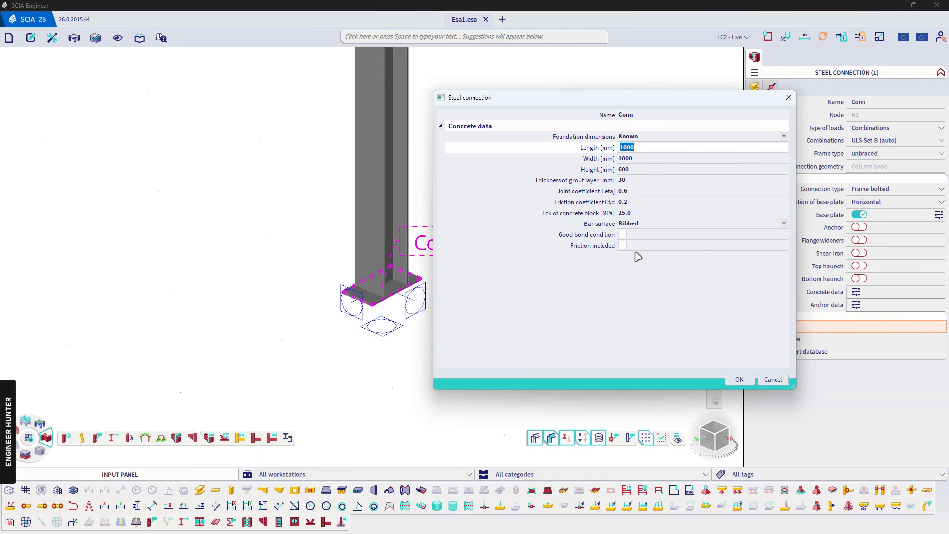
left_click(739, 379)
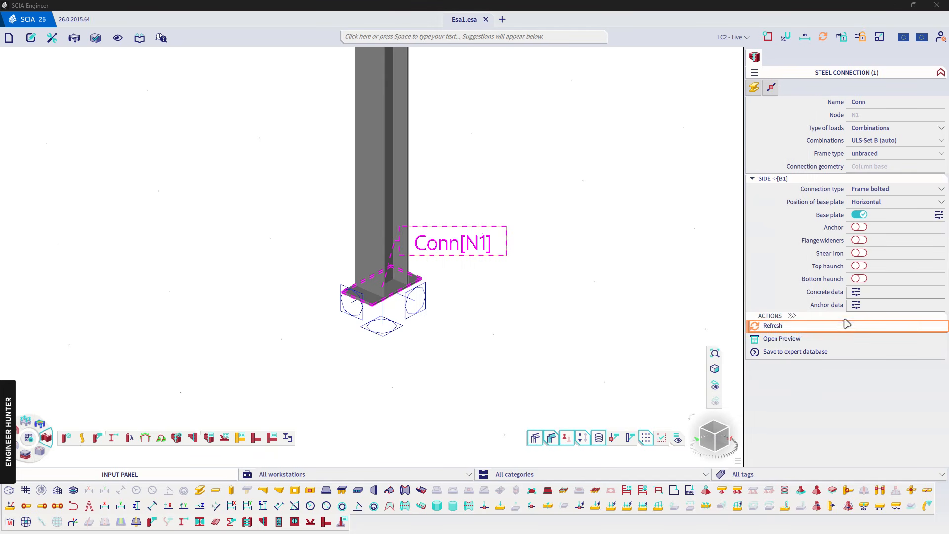
Set the default anchor length to 400 mm and the anchorage type to Hooked in the base connection's anchor data
left_click(856, 305)
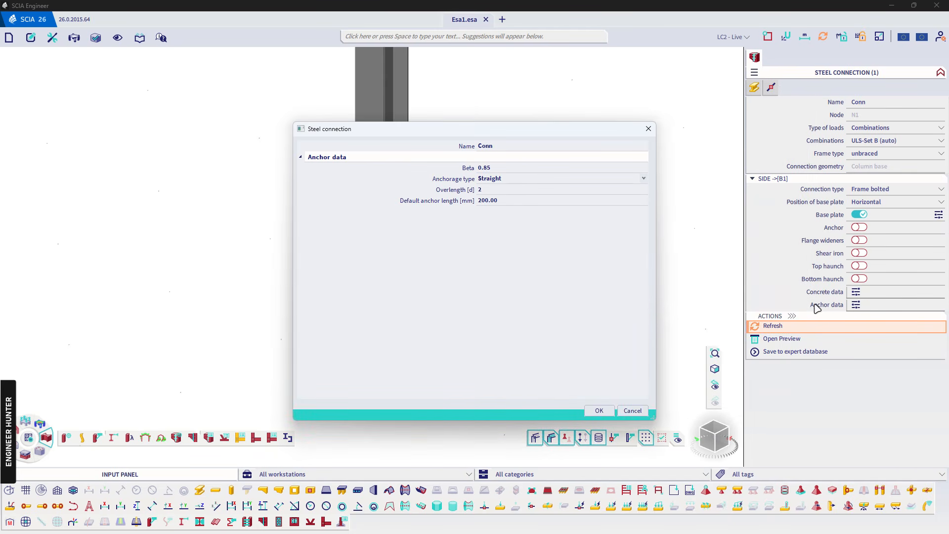
left_click_drag(510, 135, 680, 99)
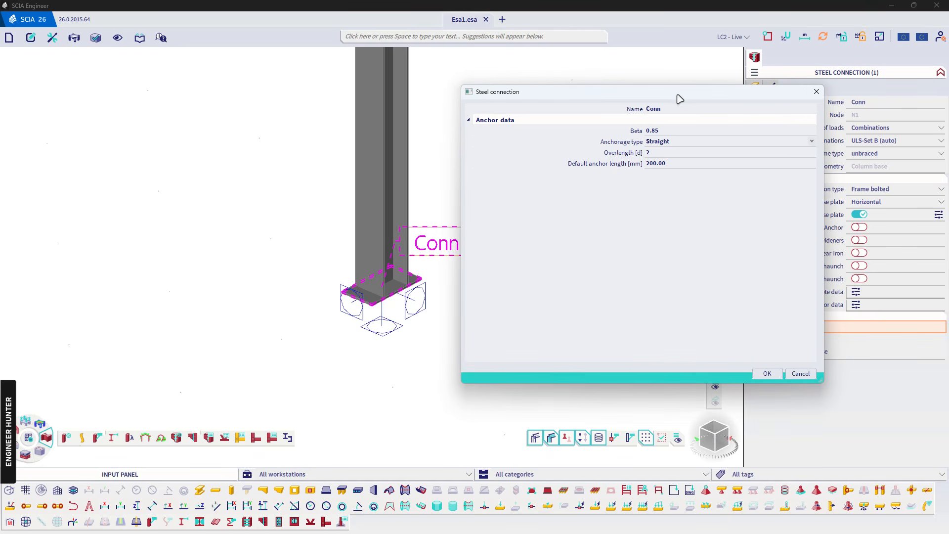
left_click(662, 164)
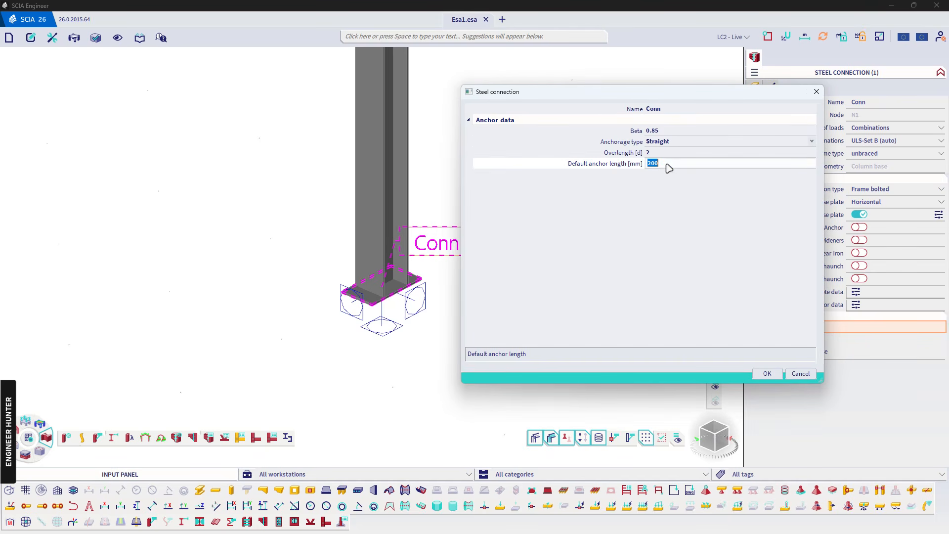
type("400")
key("Return")
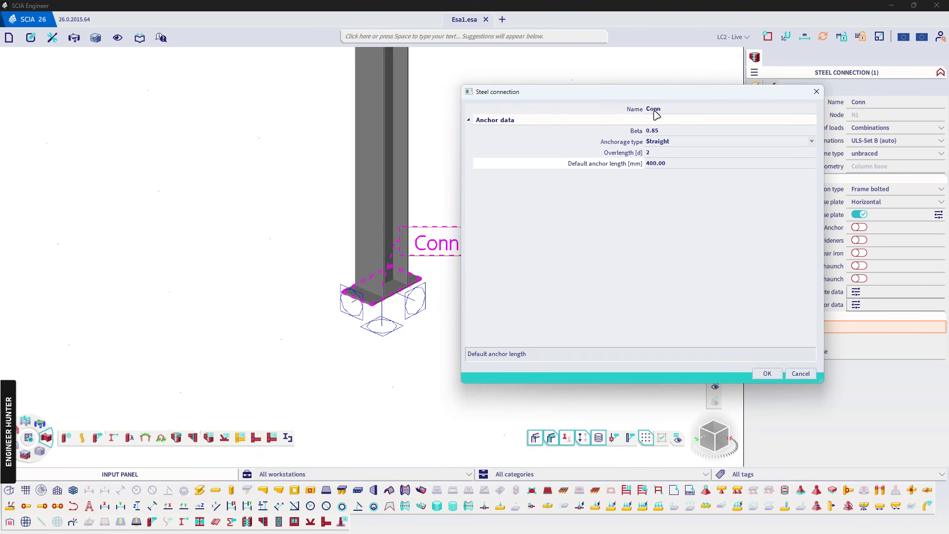
left_click(665, 142)
left_click(665, 142)
left_click(667, 161)
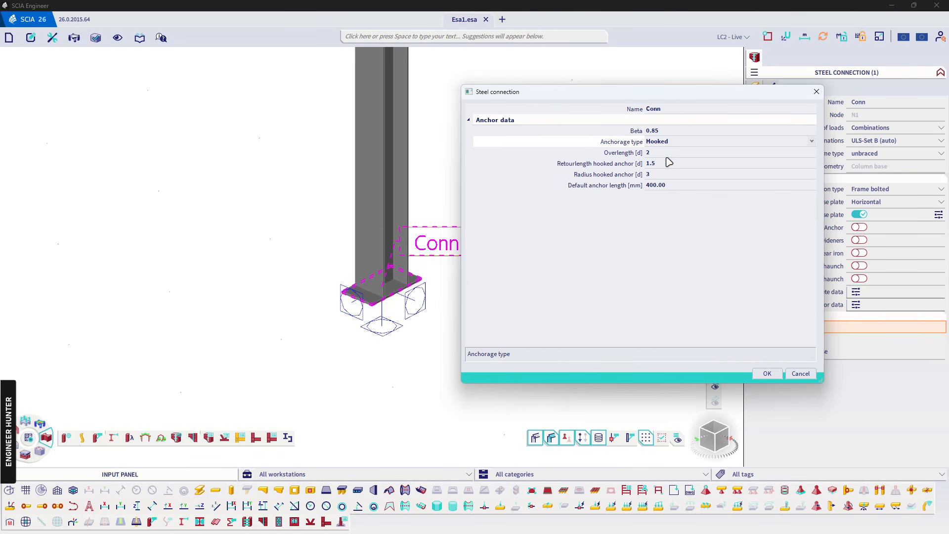
left_click(764, 374)
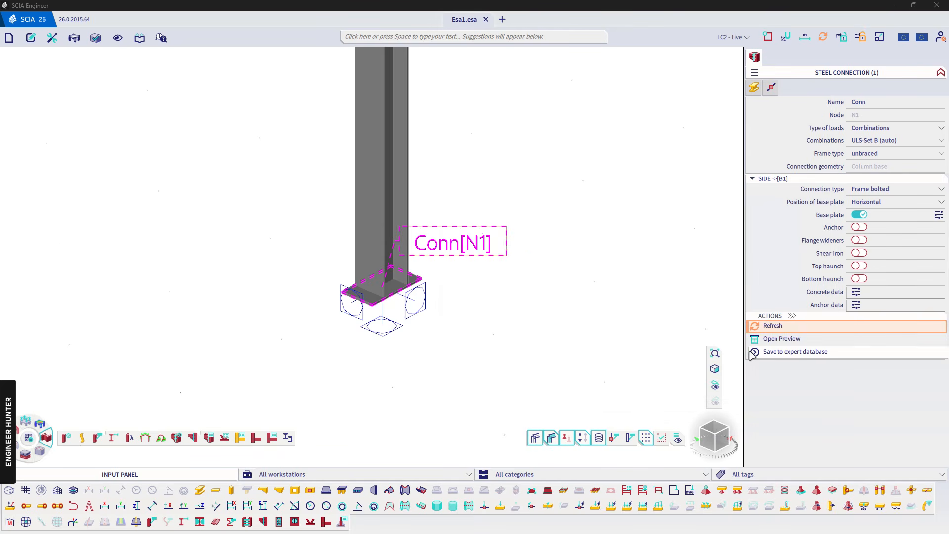
Enable anchors in the column base connection and show the base plate in top view with load case LC1 - Self weight active
left_click(860, 228)
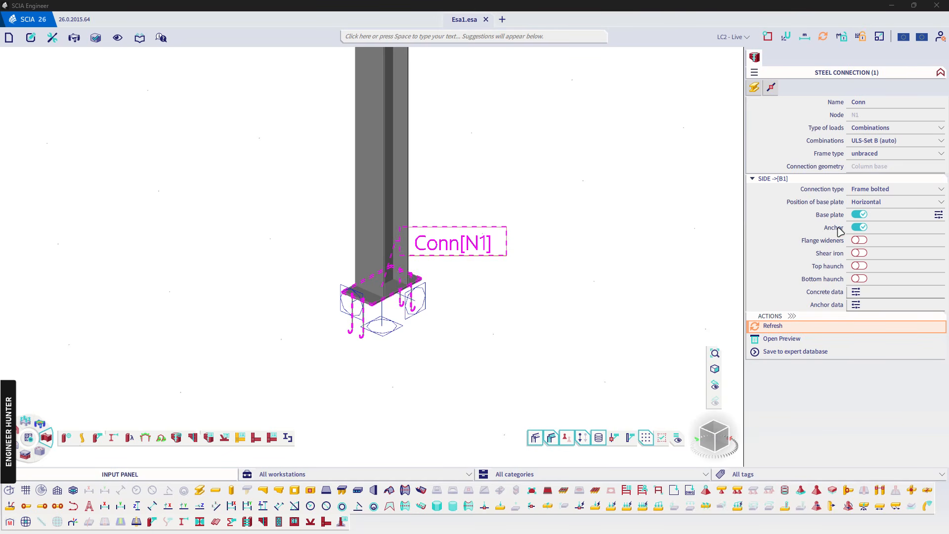
right_click_drag(457, 327, 394, 299, "ctrl")
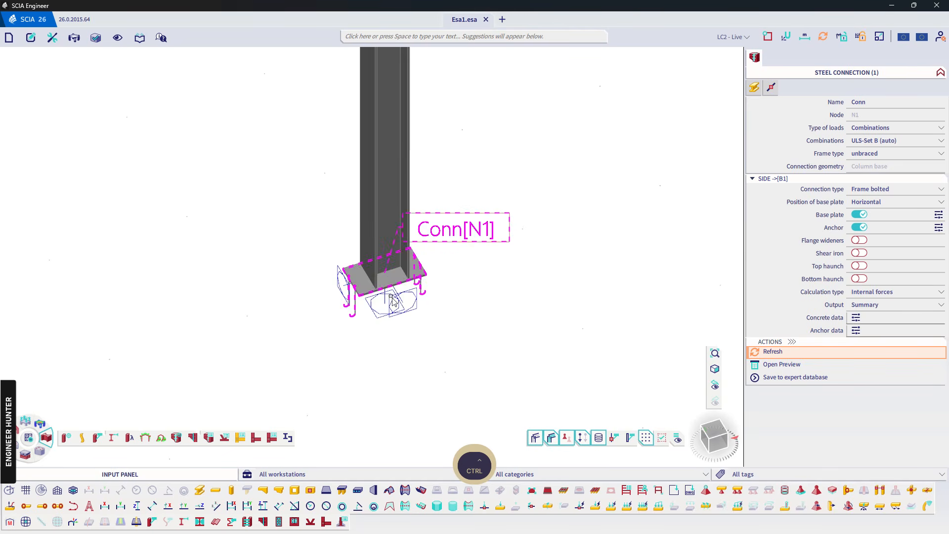
scroll(370, 278, "up", 4)
left_click(715, 421)
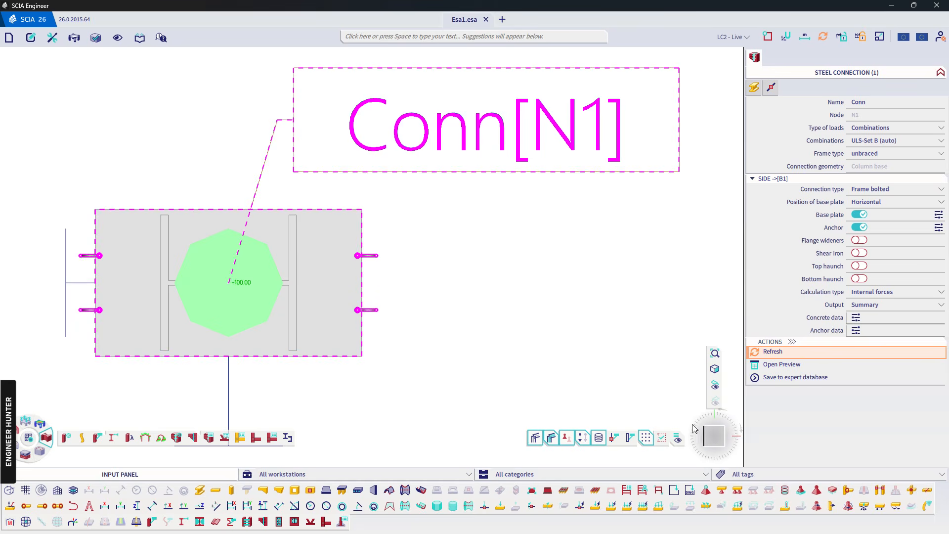
left_click(583, 434)
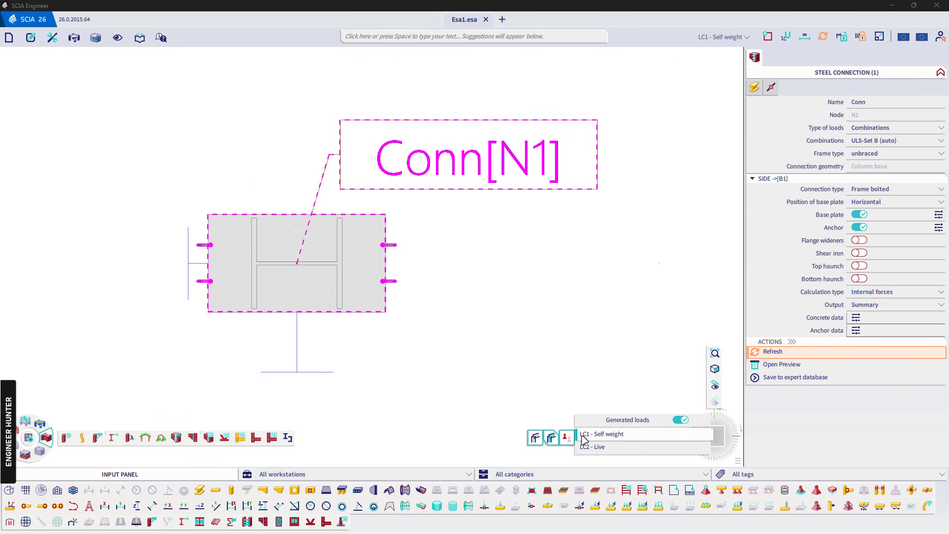
middle_click_drag(463, 295, 562, 289)
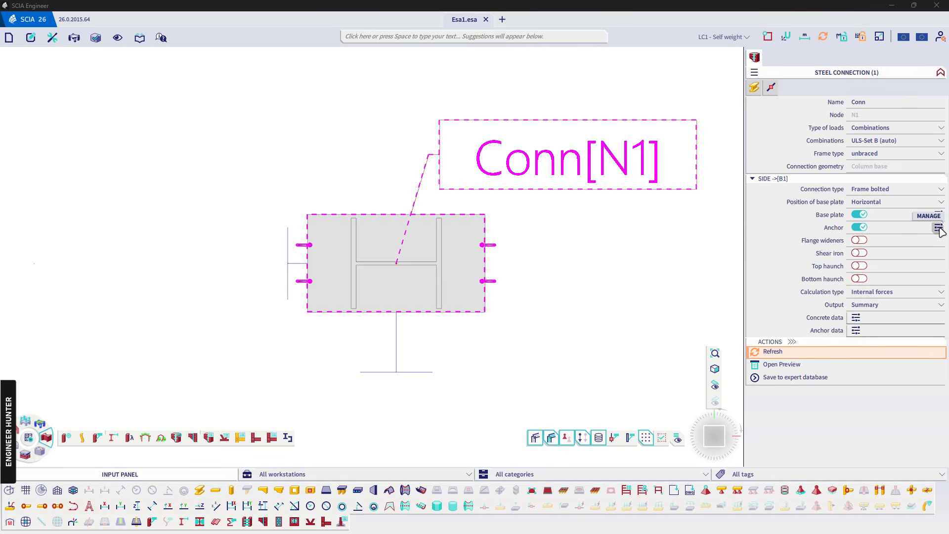
Set the anchor bolt assembly to M20 - 4.6 (ISO 4014, ISO 4032, ISO 7089) and the internal bolts distance to 150 mm
left_click(938, 228)
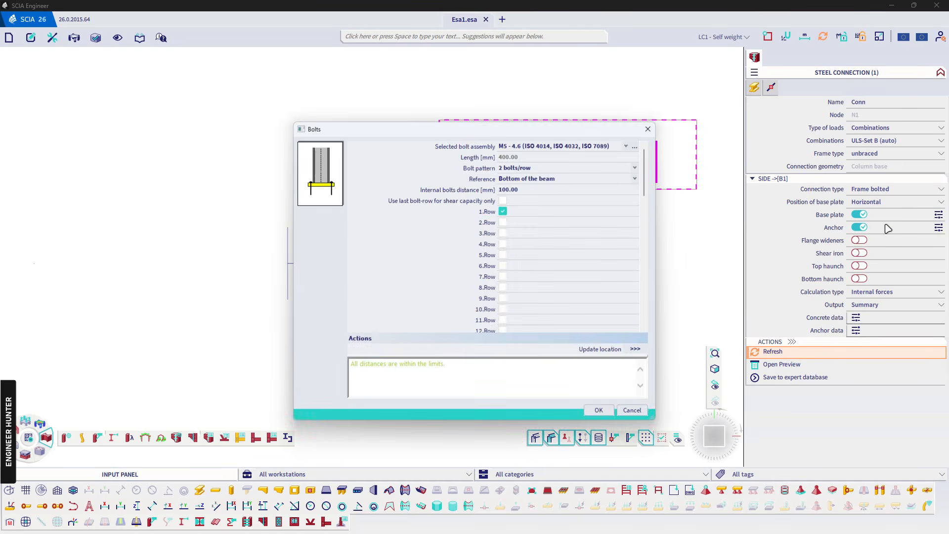
left_click(527, 147)
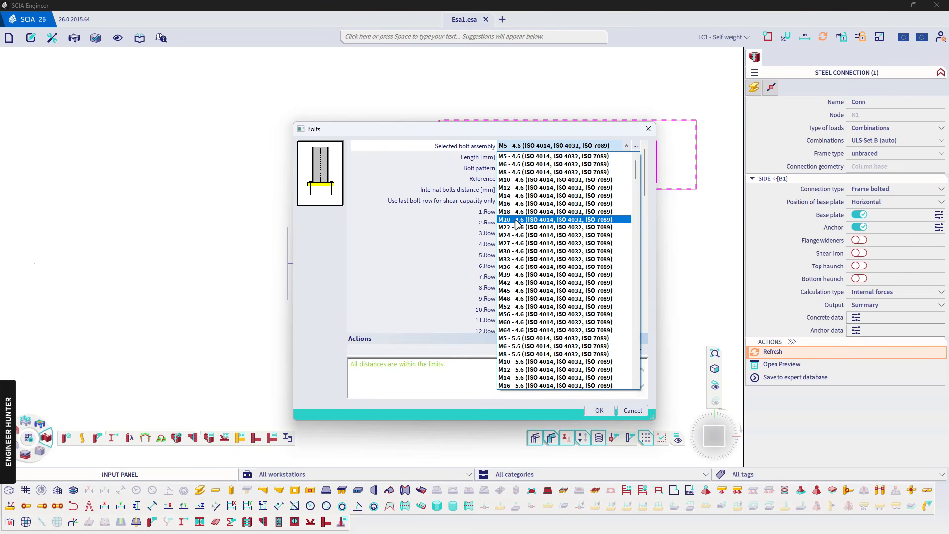
left_click(515, 220)
left_click(504, 307)
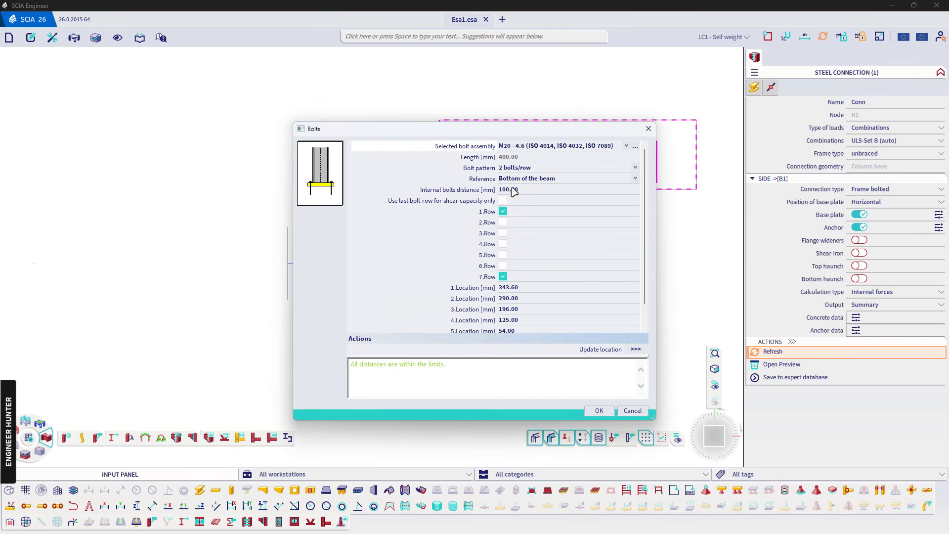
left_click_drag(503, 135, 695, 85)
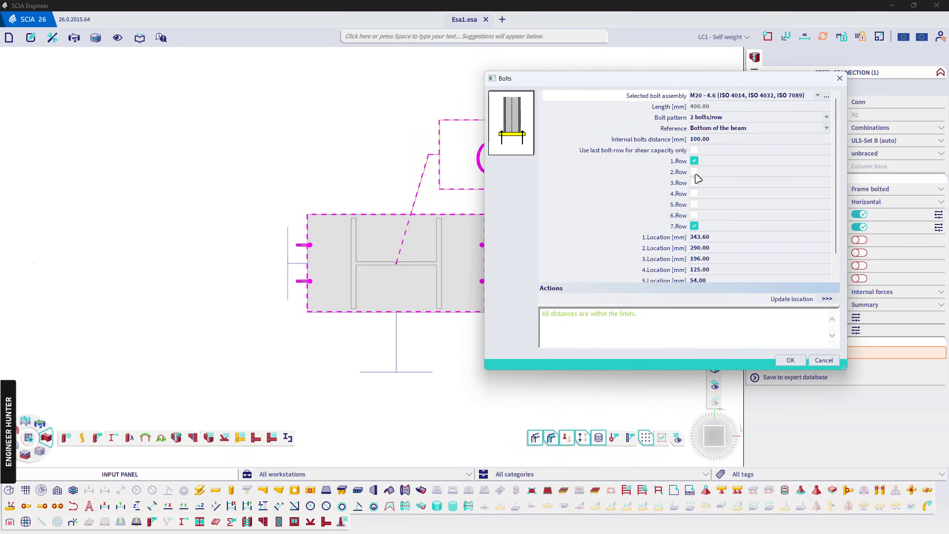
left_click(712, 138)
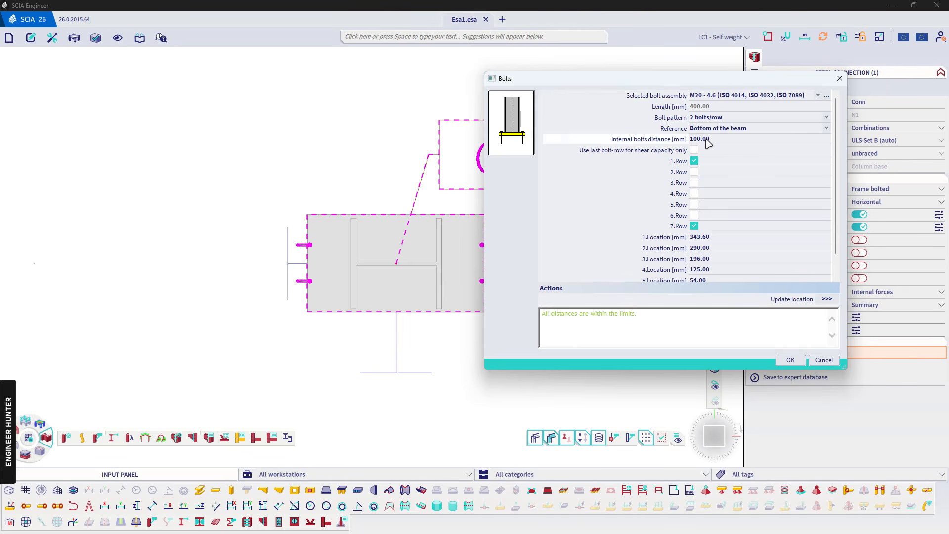
type("150")
key("Return")
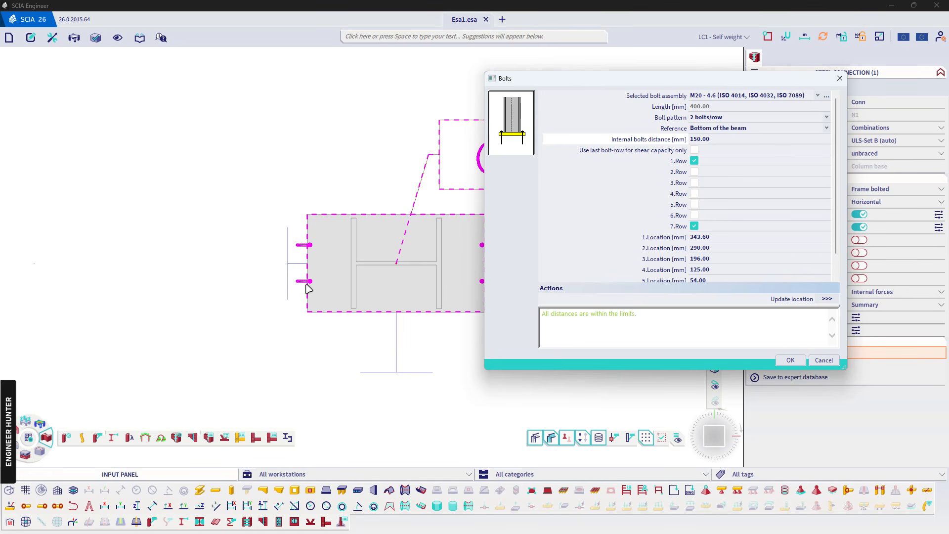
Enable anchor bolt rows 2 and 6 in addition to rows 1 and 7, and apply the bolt layout
left_click(695, 216)
left_click(694, 171)
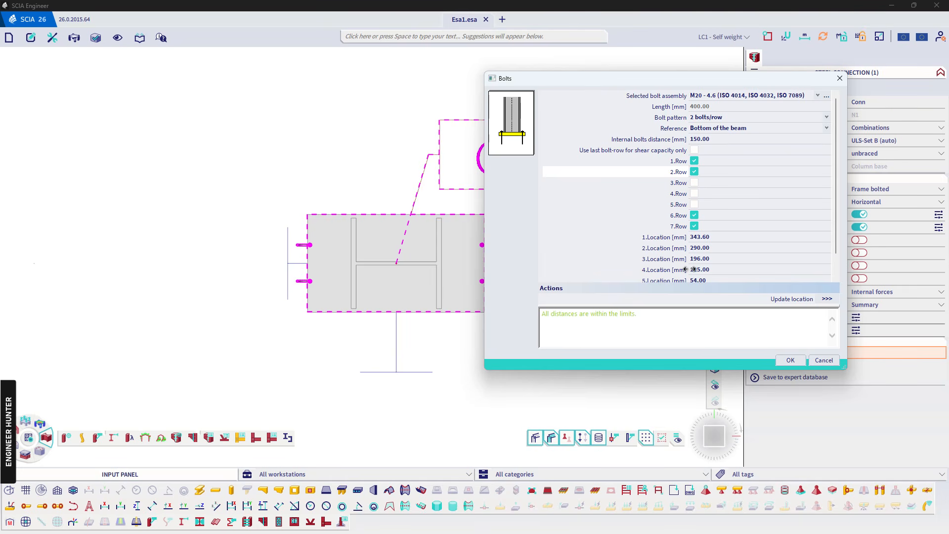
scroll(721, 253, "down", 1)
scroll(722, 238, "up", 1)
scroll(728, 233, "down", 1)
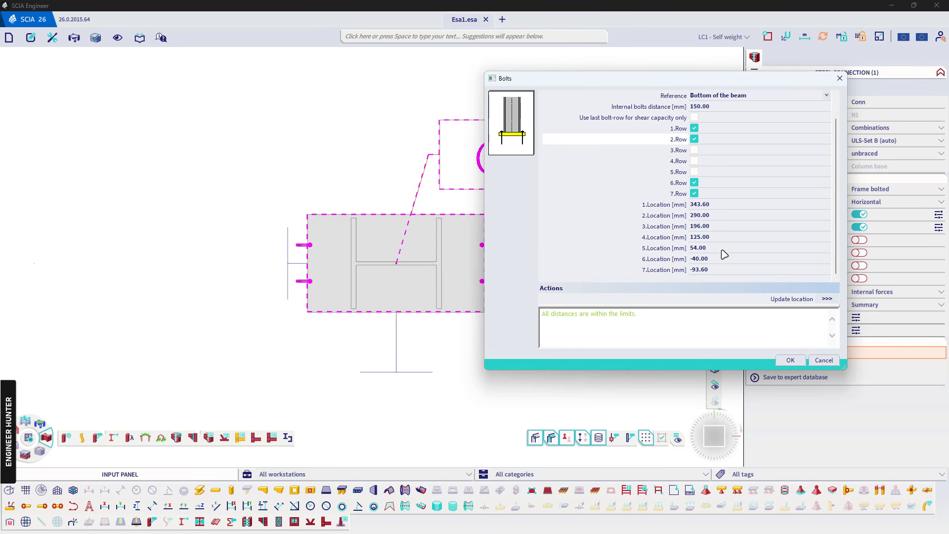
left_click(790, 360)
scroll(469, 259, "up", 2)
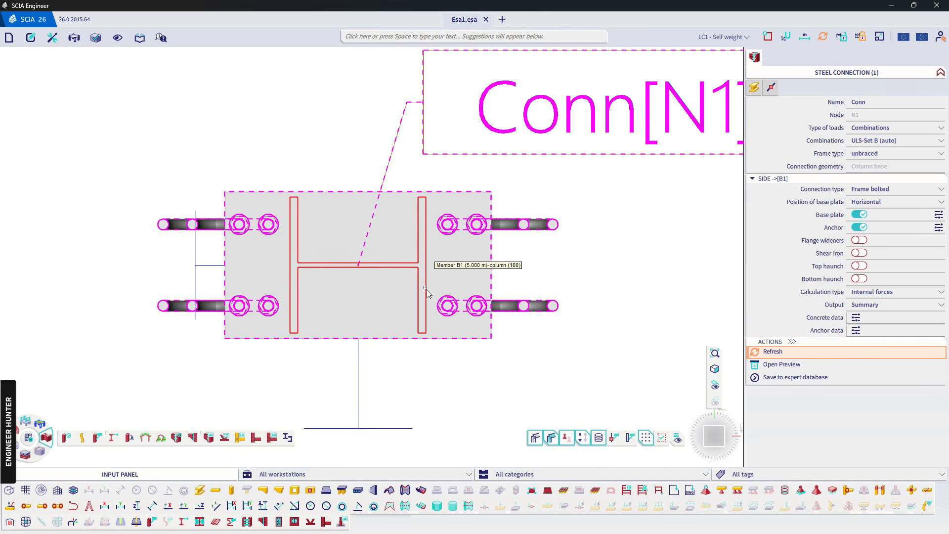
Try to set the location of anchor bolt row 7 to -50 mm
left_click(938, 228)
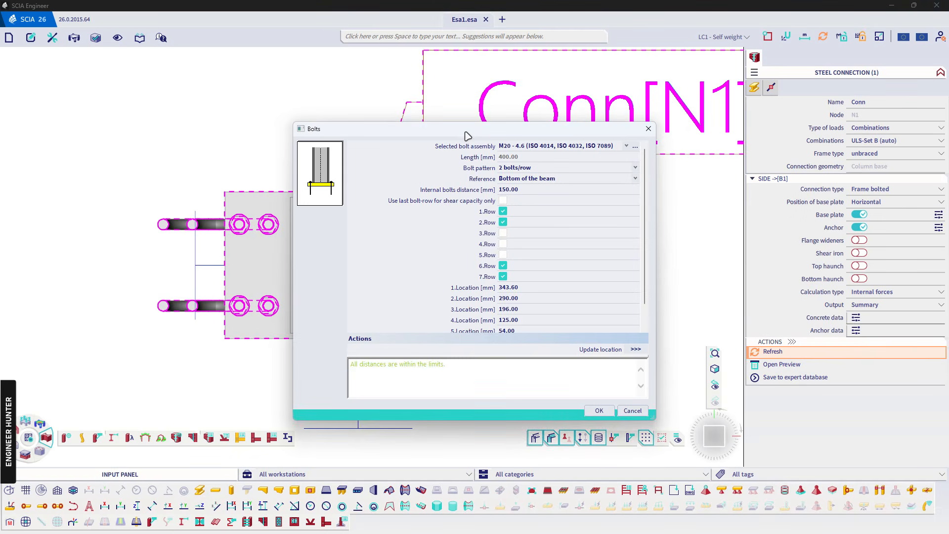
left_click_drag(481, 146, 693, 79)
scroll(721, 197, "down", 3)
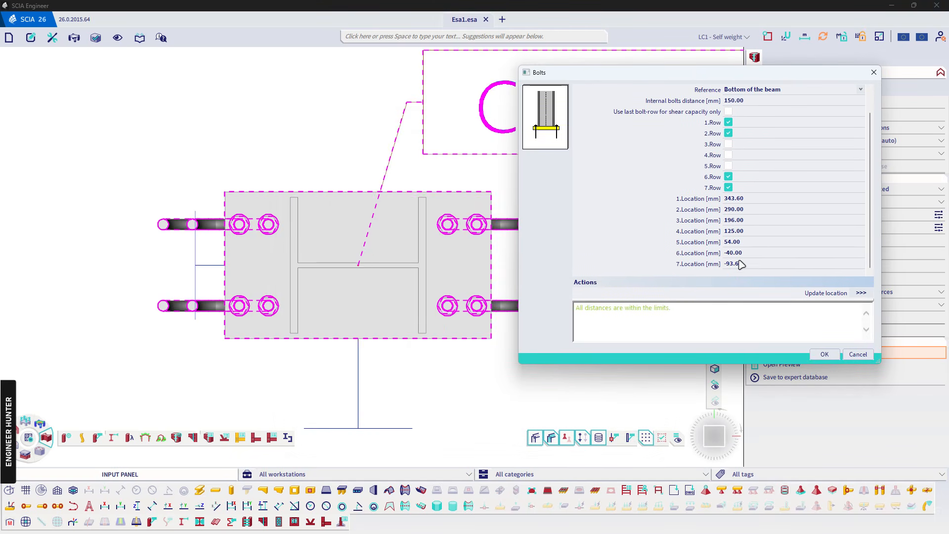
scroll(751, 161, "up", 3)
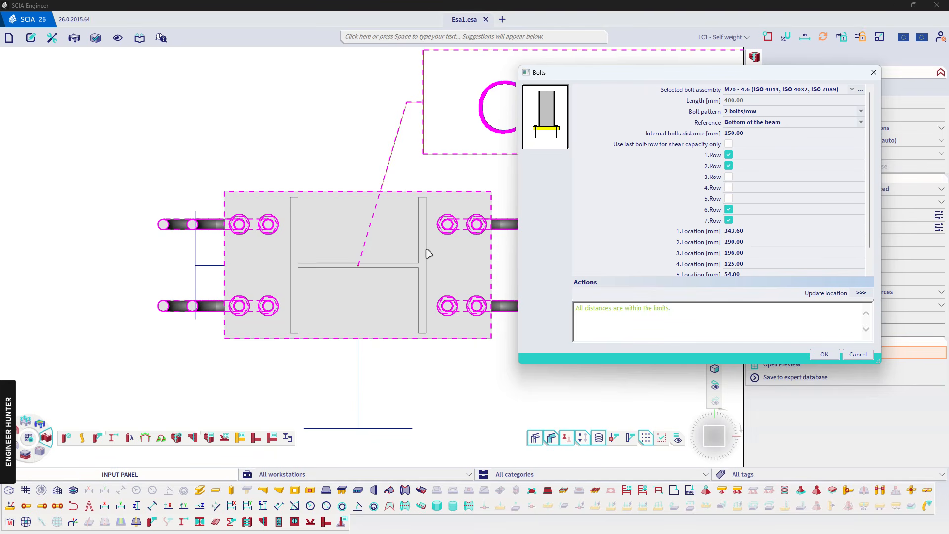
scroll(749, 261, "down", 3)
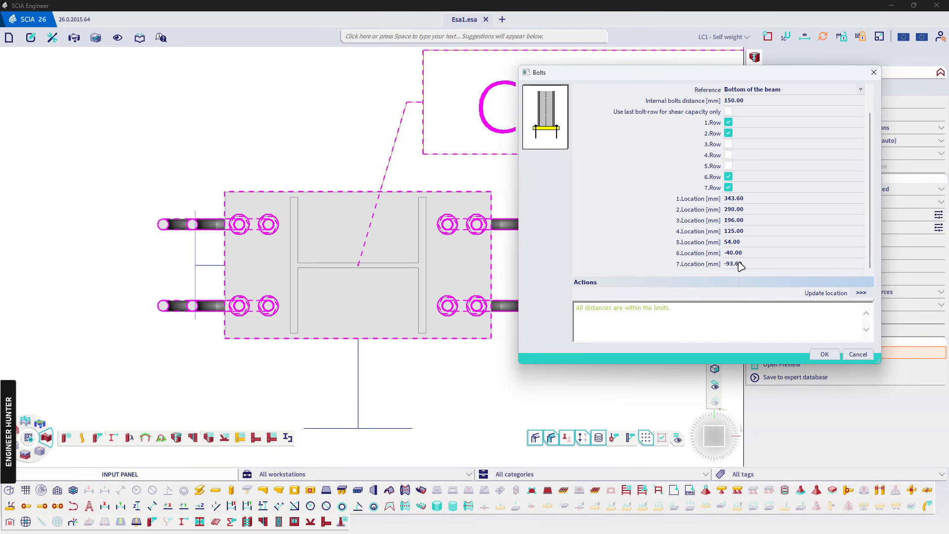
left_click(734, 265)
type("-50")
key("Return")
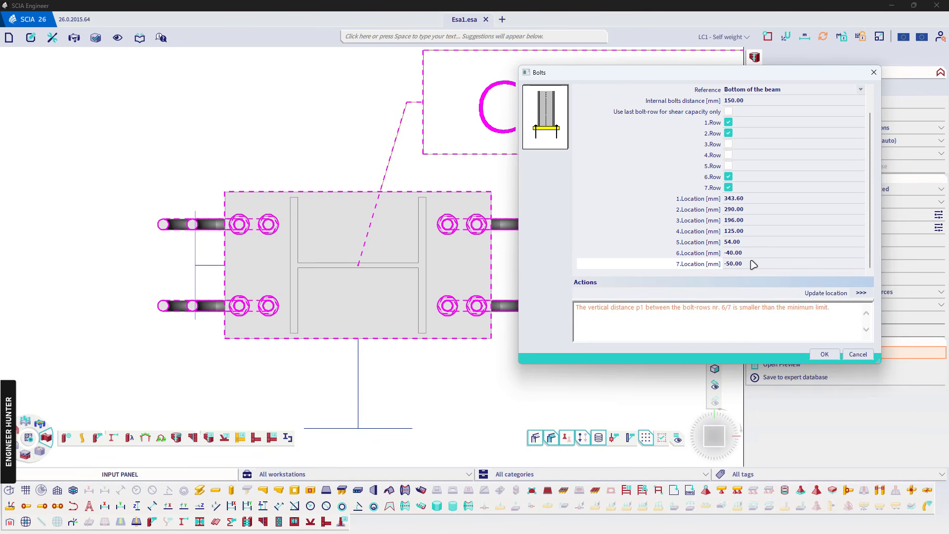
left_click(857, 354)
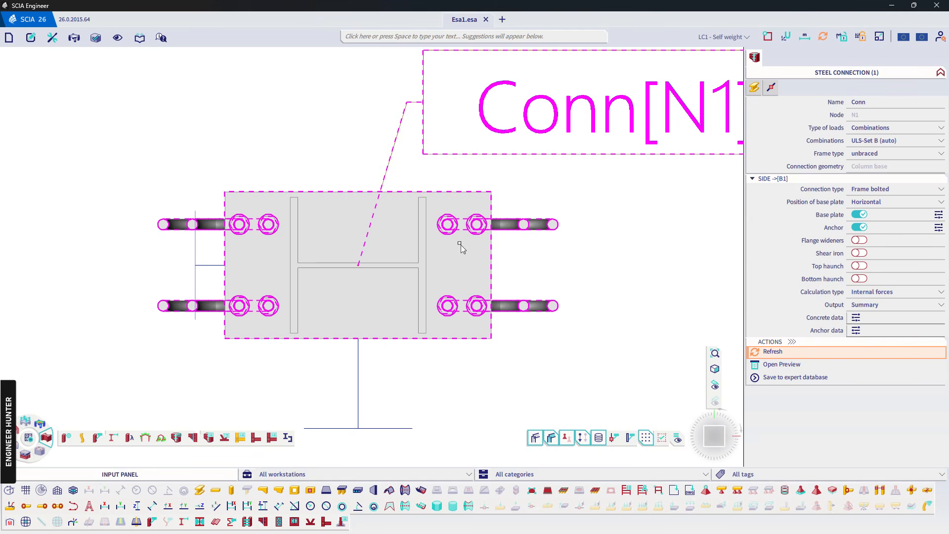
Try to set the base plate's top extension to 100 mm with the anchors in place
left_click(937, 215)
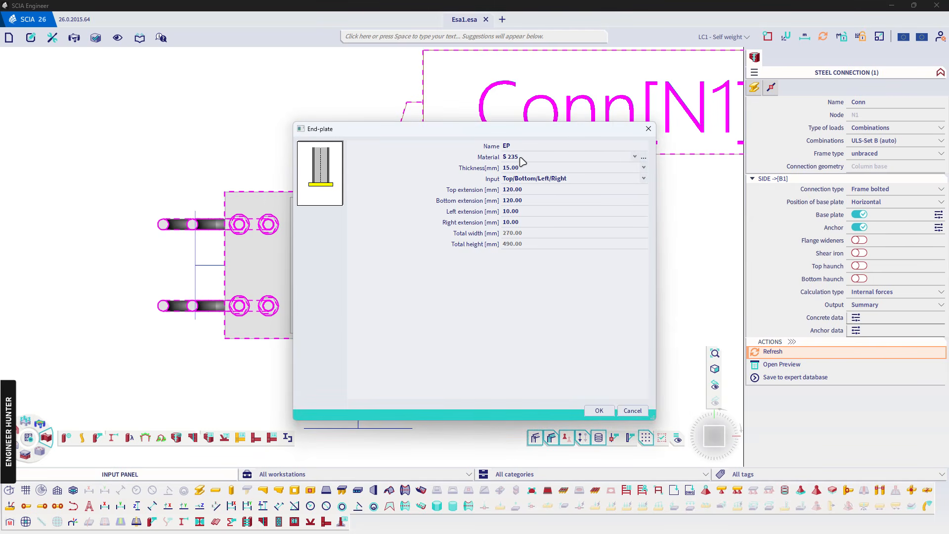
left_click(527, 190)
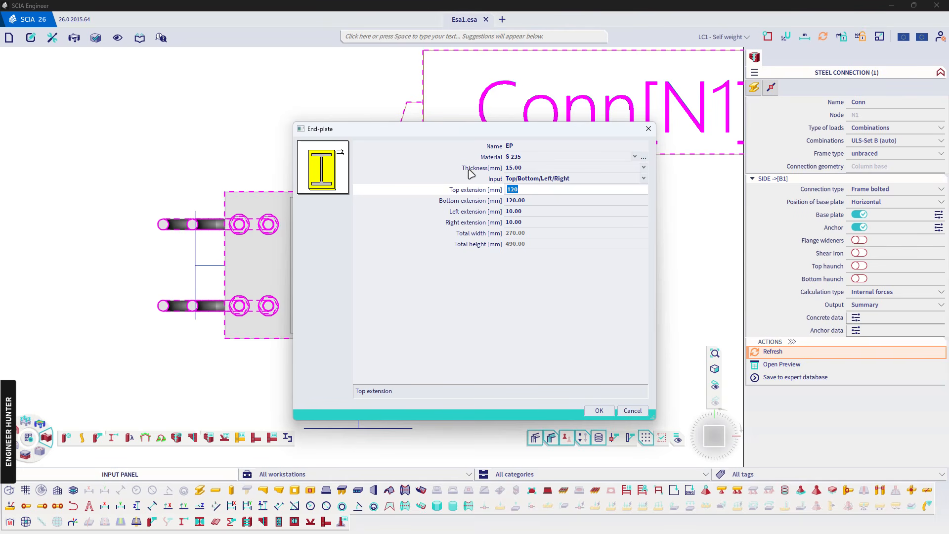
left_click_drag(519, 130, 665, 133)
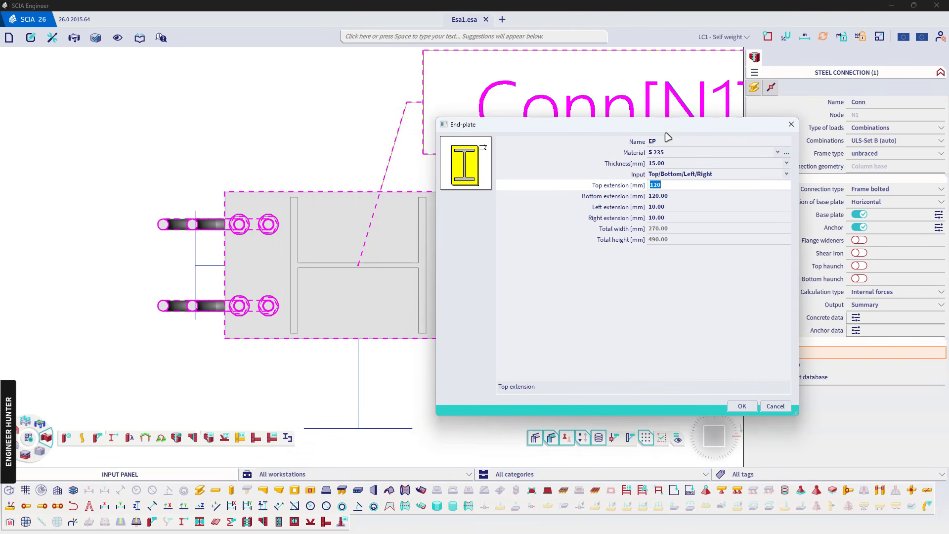
type("10")
key("Return")
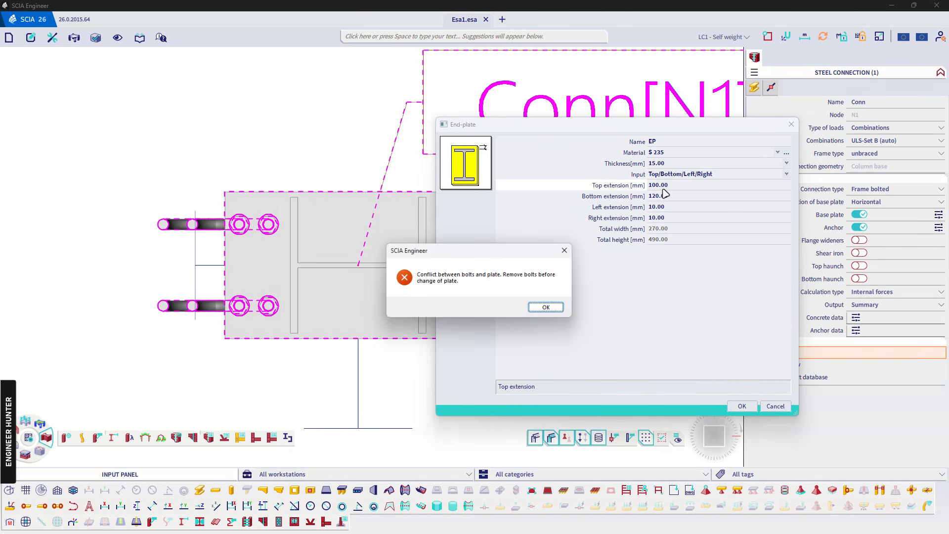
left_click(546, 308)
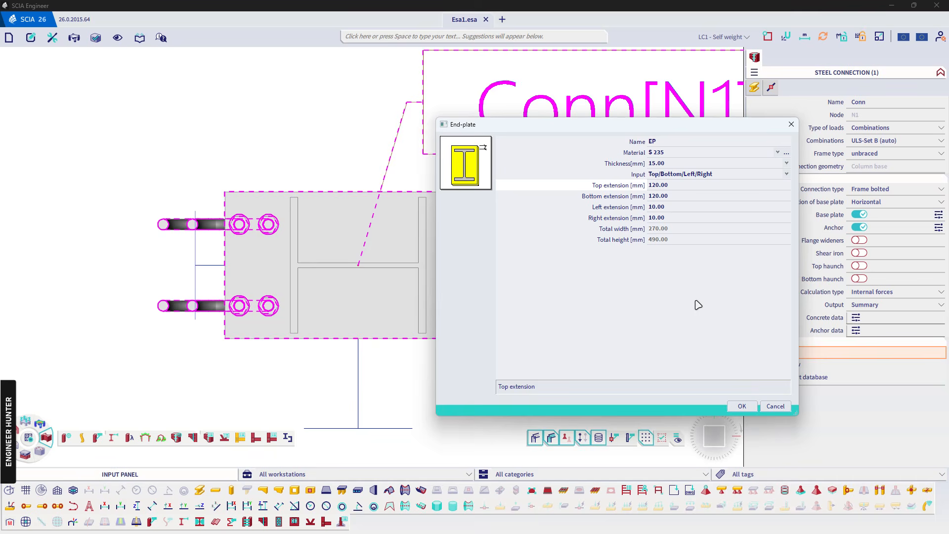
left_click(775, 406)
Disable the anchors and set the base plate's top and bottom extensions to 100 mm
left_click(855, 227)
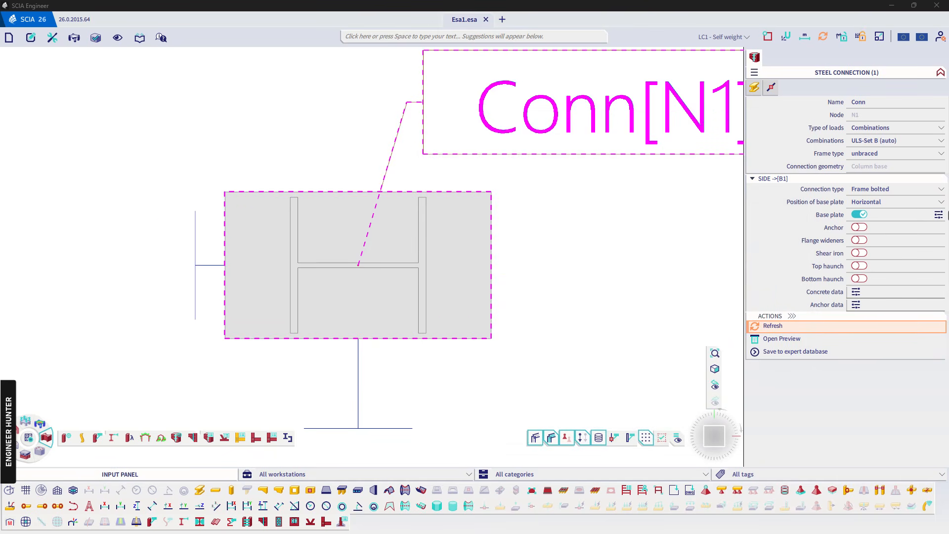
left_click(938, 214)
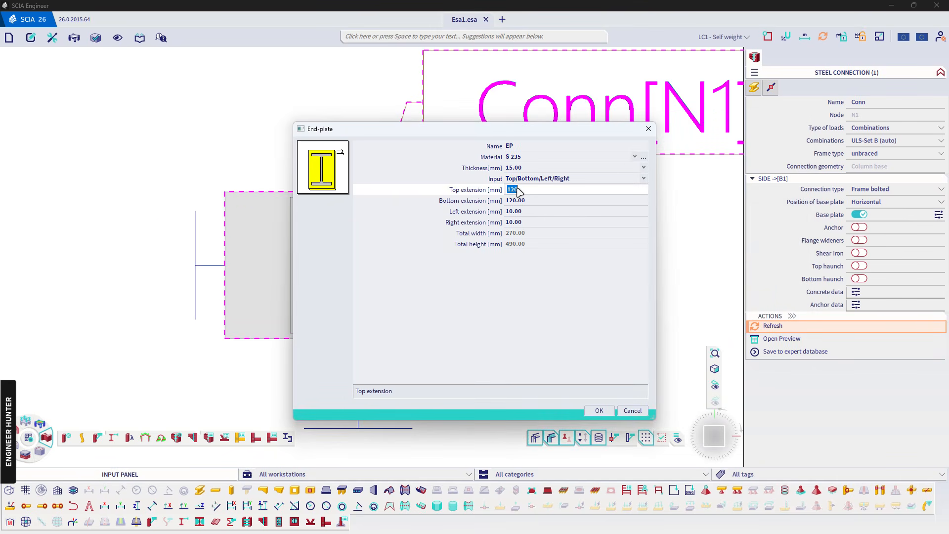
type("100")
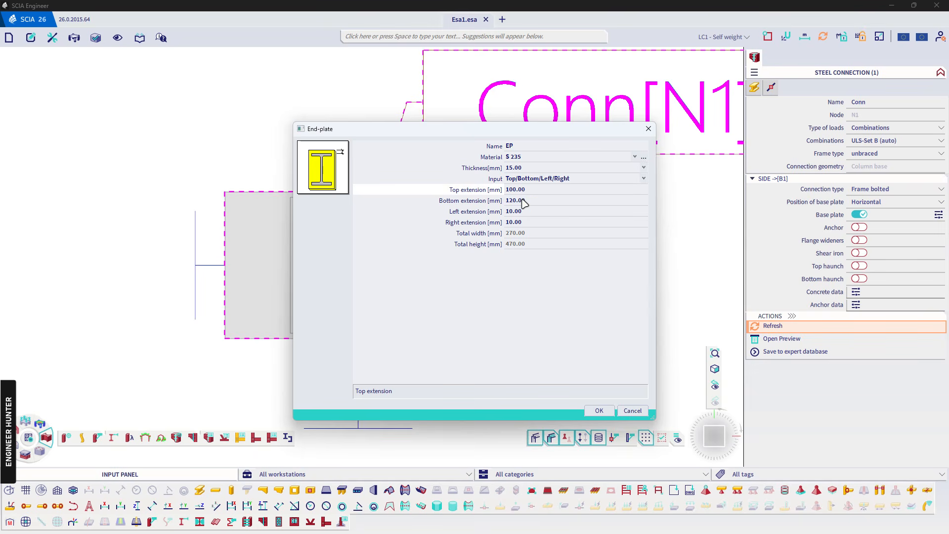
left_click(525, 203)
type("100")
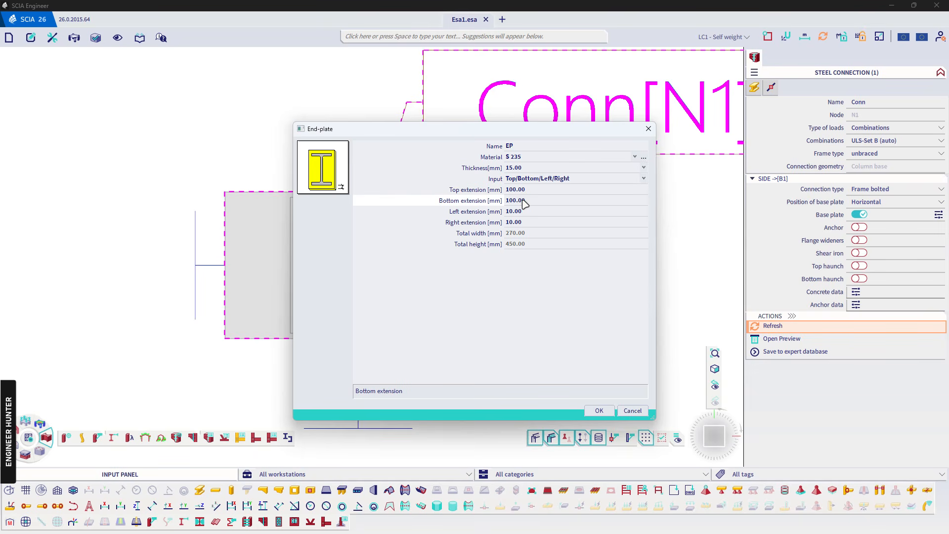
left_click(599, 410)
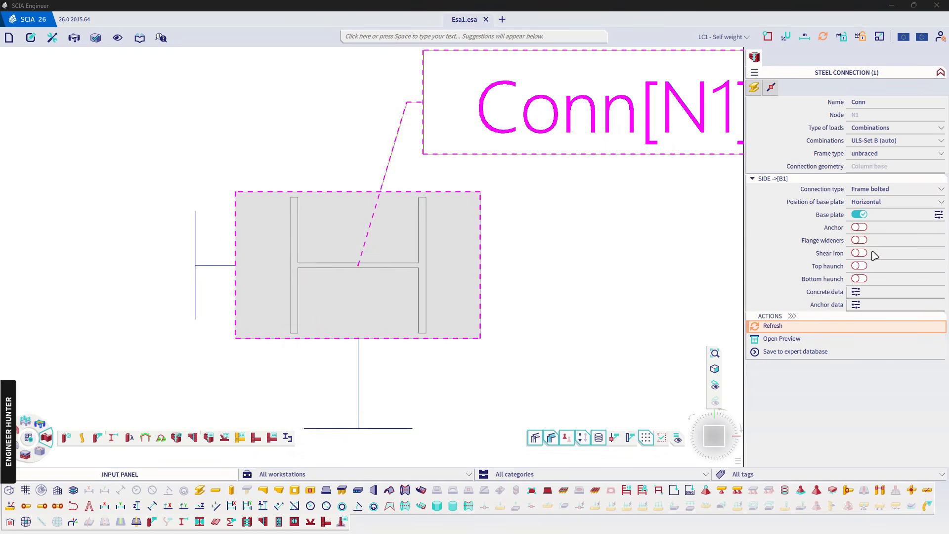
Enable the anchors again and set their bolt assembly to M20 - 4.6 (ISO 4014, ISO 4032, ISO 7089)
left_click(858, 228)
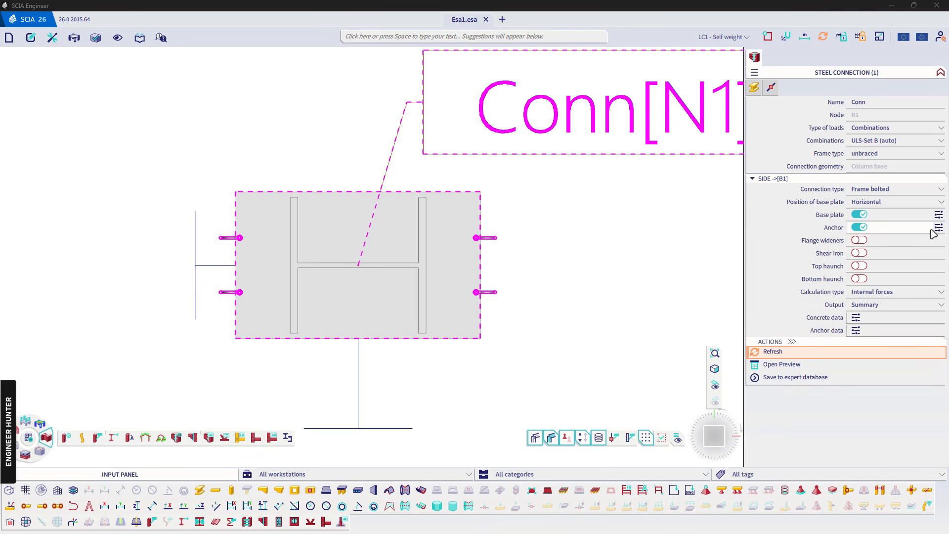
left_click(938, 228)
left_click_drag(525, 132, 714, 74)
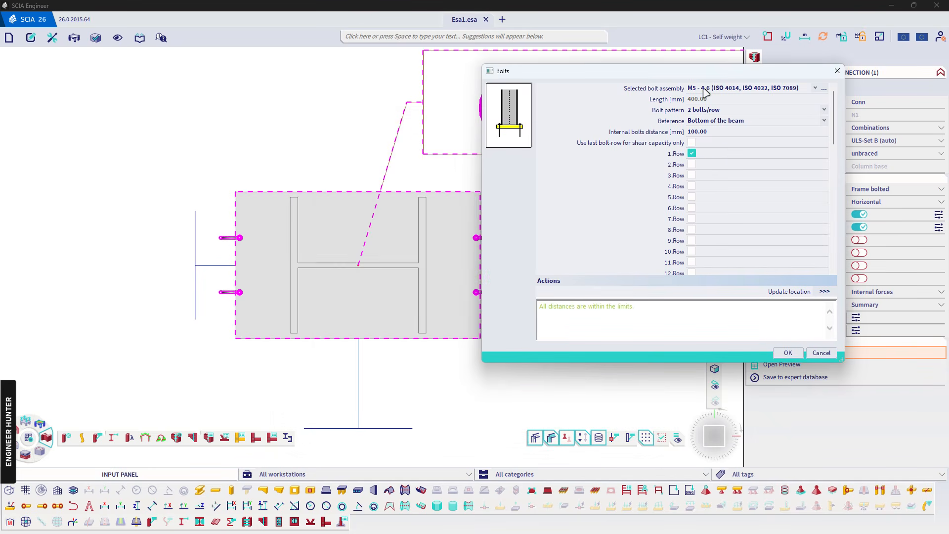
left_click(706, 89)
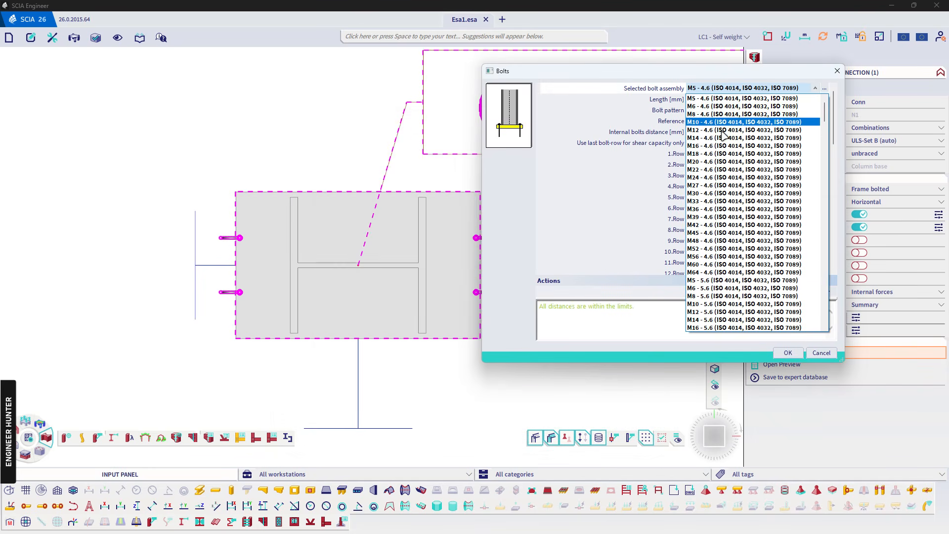
left_click(719, 162)
left_click(508, 308)
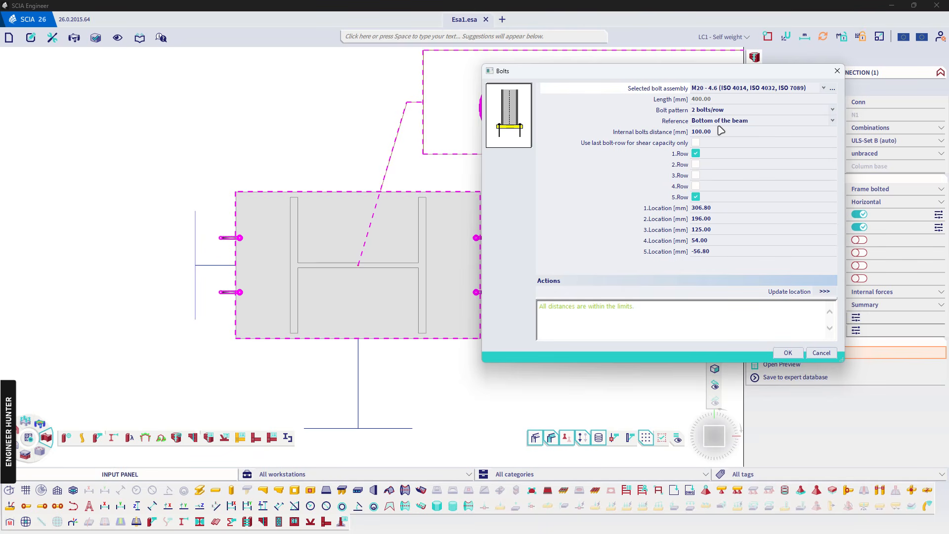
Enable anchor bolt rows 2 and 4 and set the internal bolts distance to 150 mm
left_click(695, 164)
left_click(696, 186)
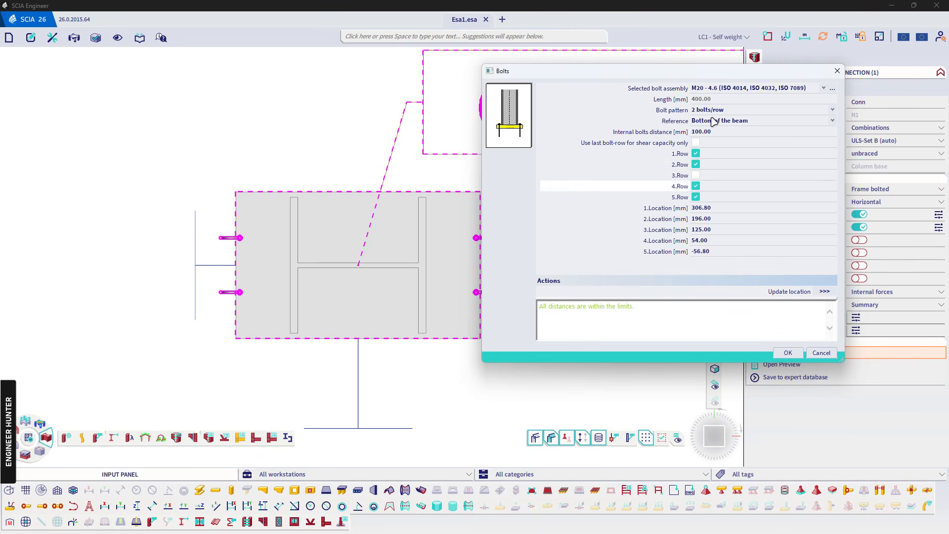
left_click(711, 131)
type("150")
key("Return")
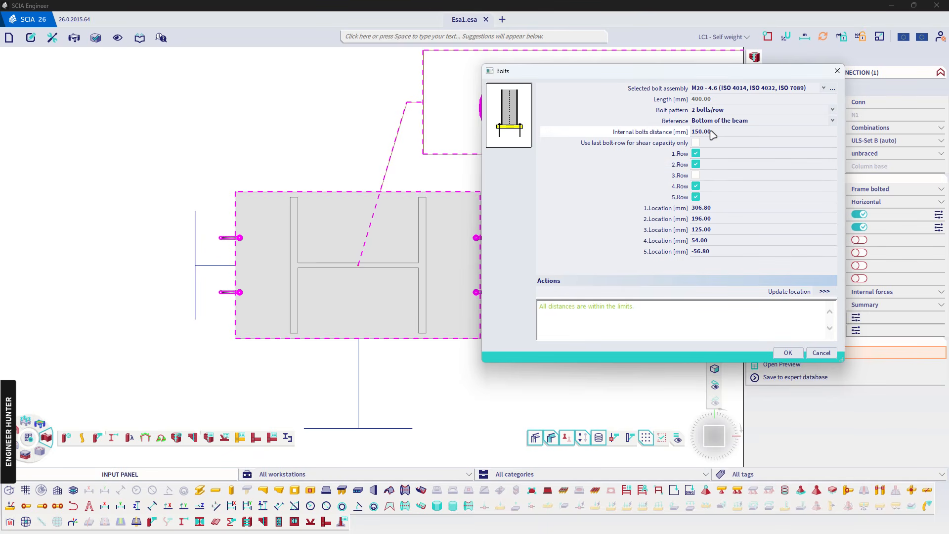
Set the location of anchor bolt row 5 to -50 mm and row 4 to 75 mm
left_click(708, 252)
type("-")
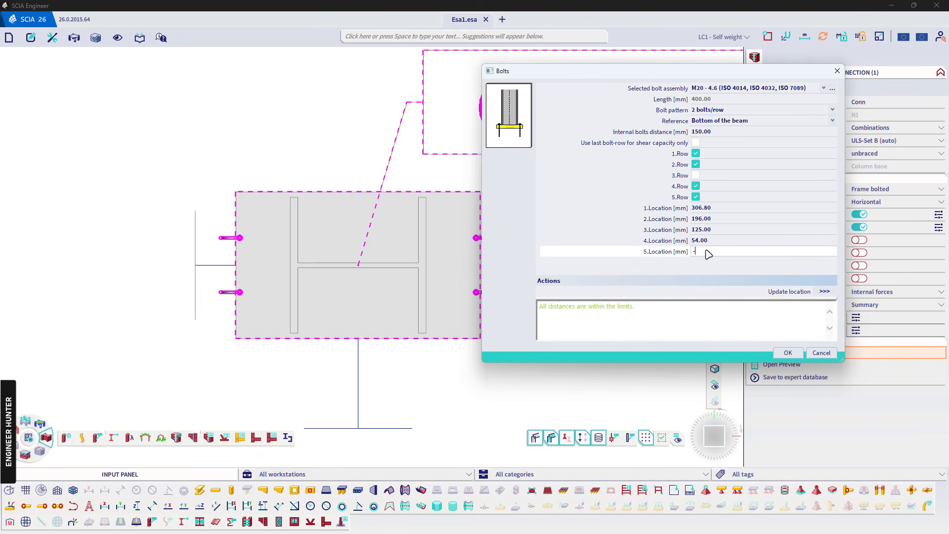
type("50")
key("Return")
left_click(712, 241)
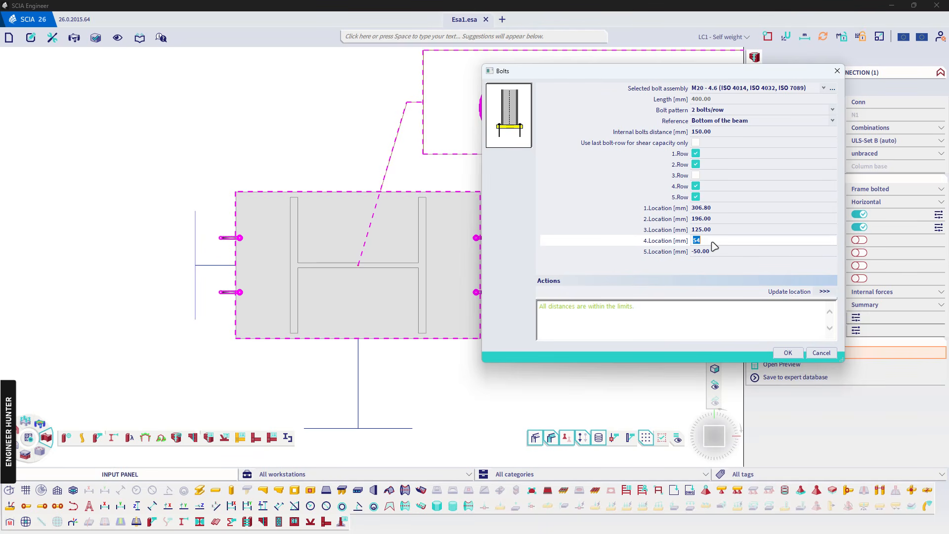
type("75")
key("Return")
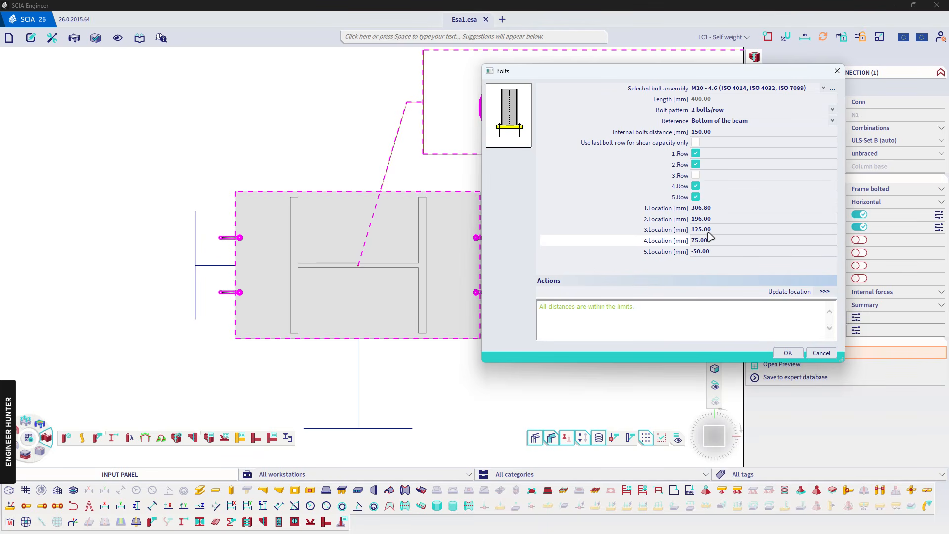
Set the location of bolt row 2 to 175 mm and row 1 to 300 mm, and apply the layout to the refreshed connection
left_click(714, 219)
type("175")
key("Return")
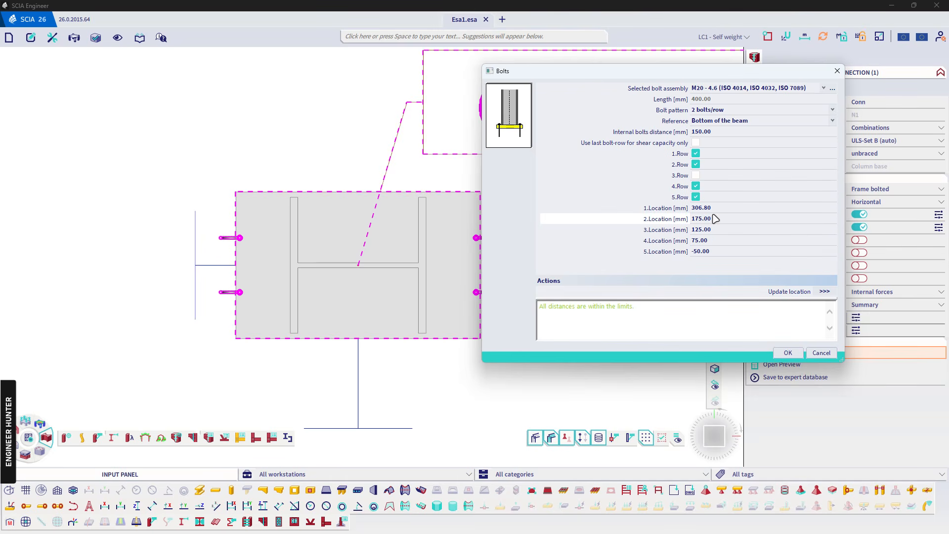
left_click(706, 210)
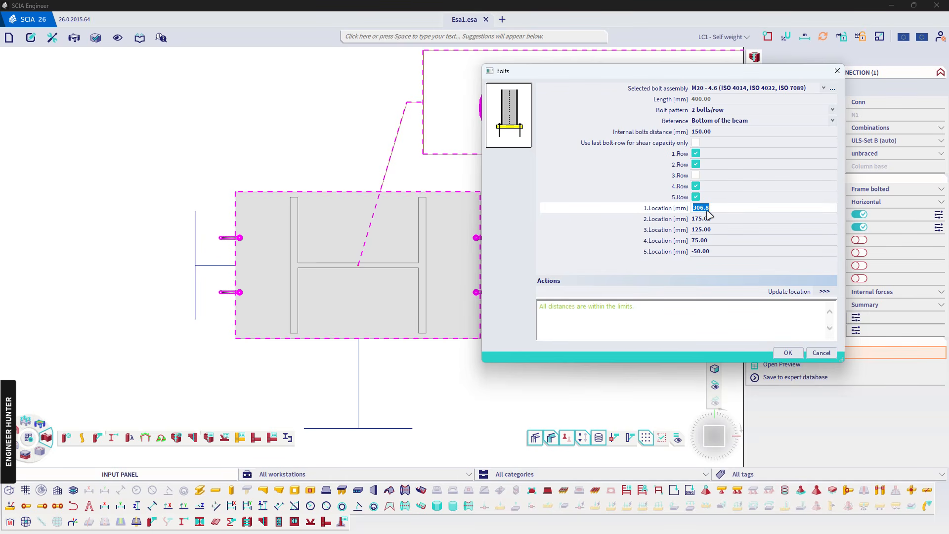
type("300")
key("Return")
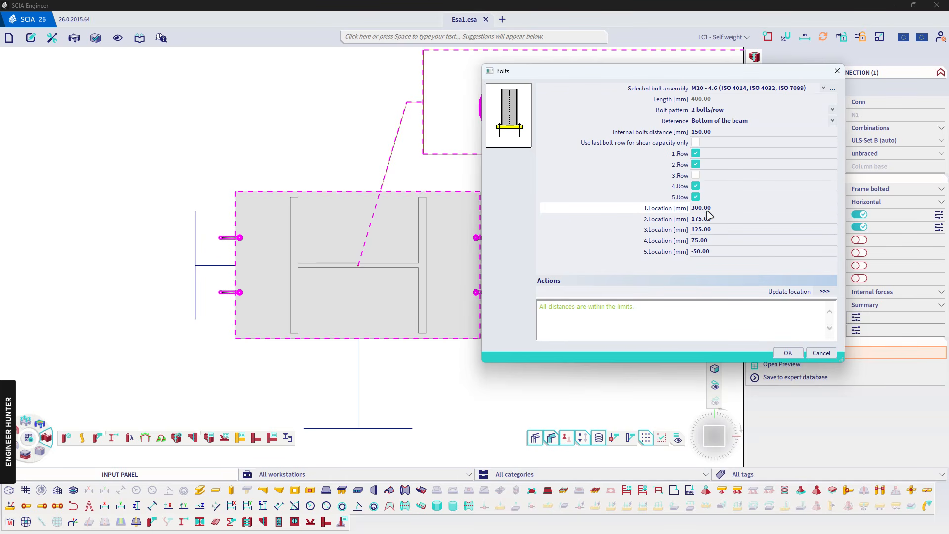
left_click(790, 353)
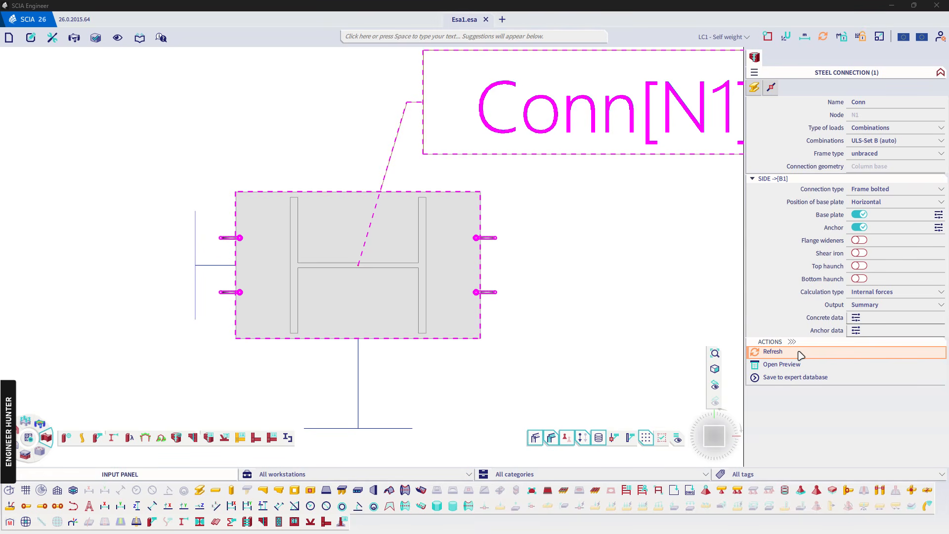
left_click(800, 353)
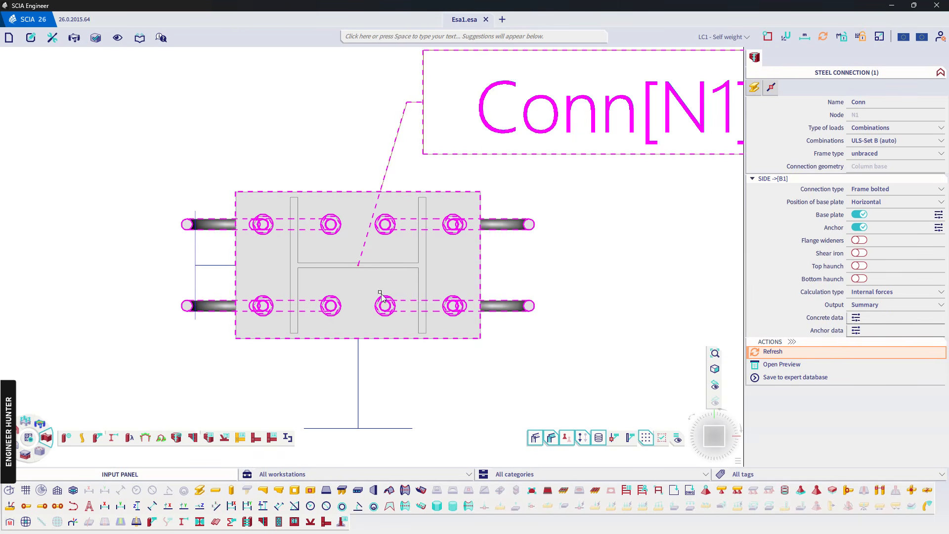
Examine the base plate and its hooked anchors up close in a 3D view with the connection deselected
left_click(714, 436)
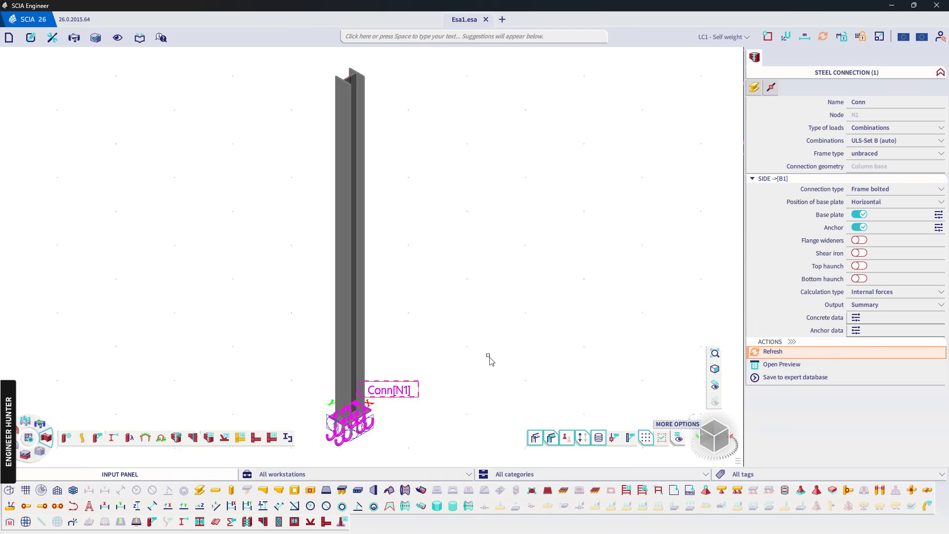
right_click_drag(388, 396, 383, 391, "ctrl")
scroll(346, 446, "up", 5)
key("Escape")
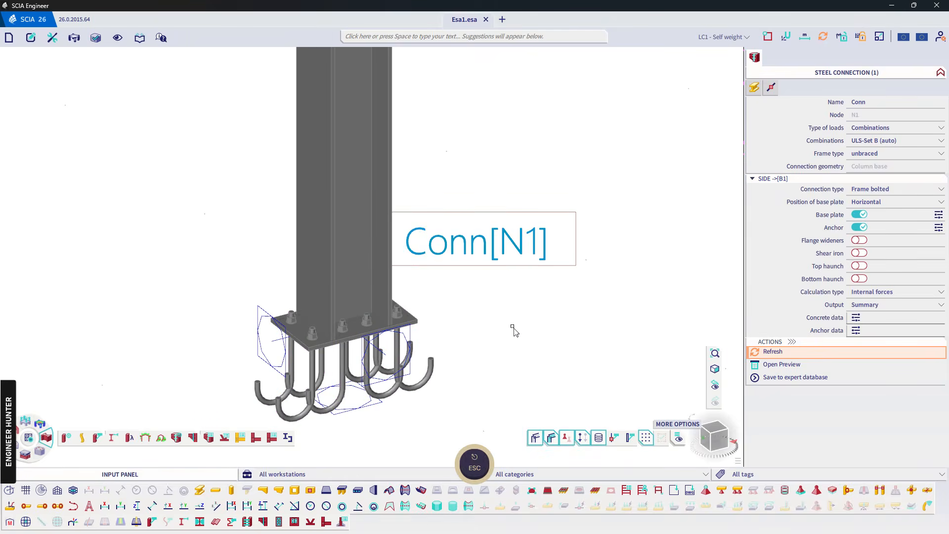
middle_click_drag(526, 388, 578, 304)
middle_click_drag(463, 302, 420, 306)
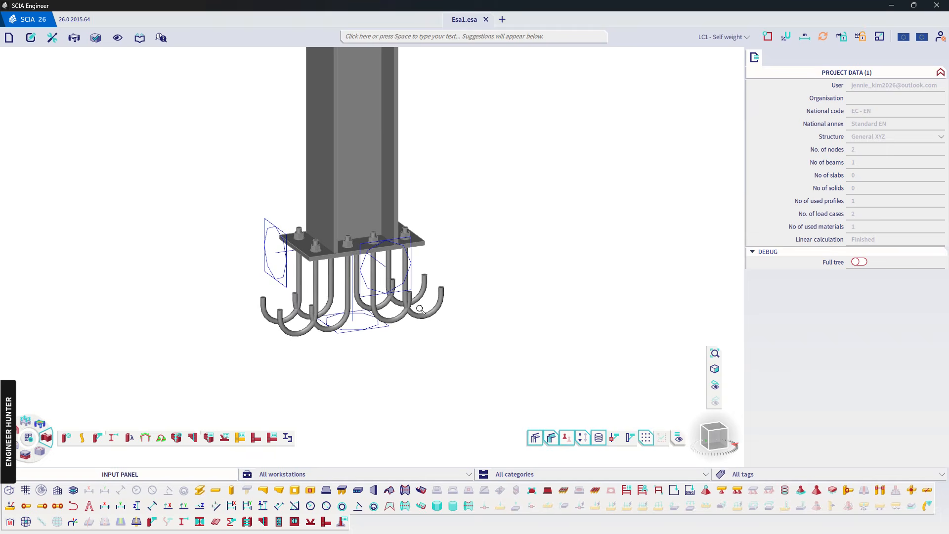
Select the column base connection, refresh it, and open its report preview
left_click(443, 303)
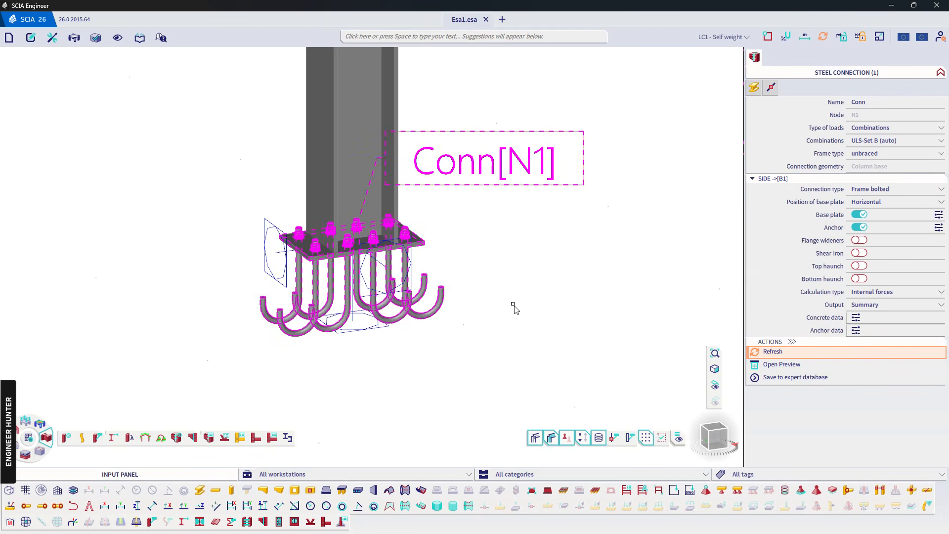
left_click(787, 353)
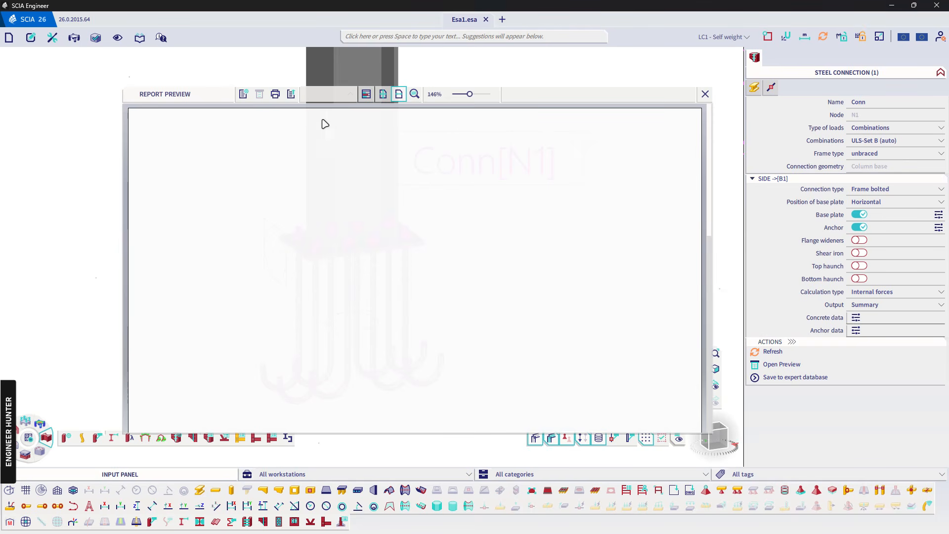
left_click_drag(240, 94, 543, 90)
middle_click_drag(340, 290, 220, 255)
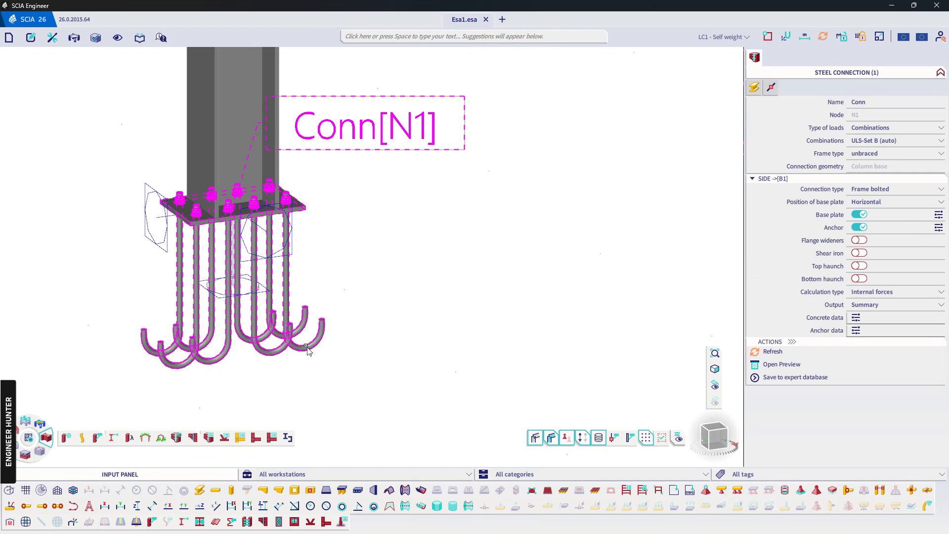
scroll(269, 250, "down", 2)
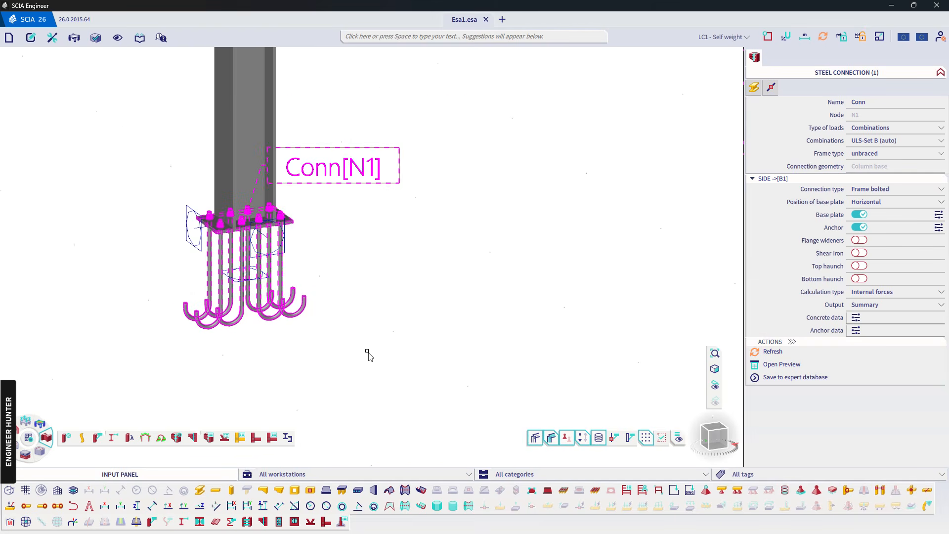
Review the limiting parts, unity checks and moment-rotation diagram in the connection's report preview
key("alt+Tab")
left_click_drag(491, 96, 163, 92)
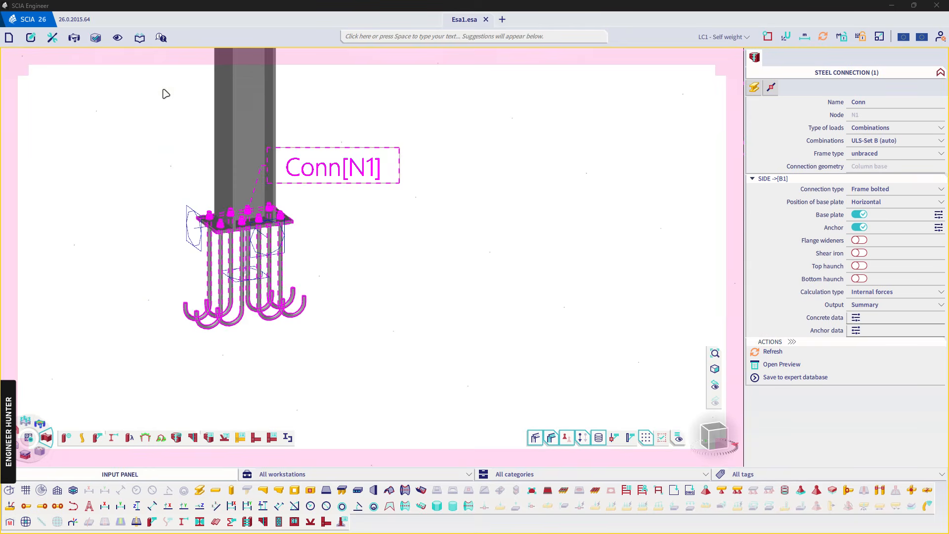
scroll(318, 207, "down", 5)
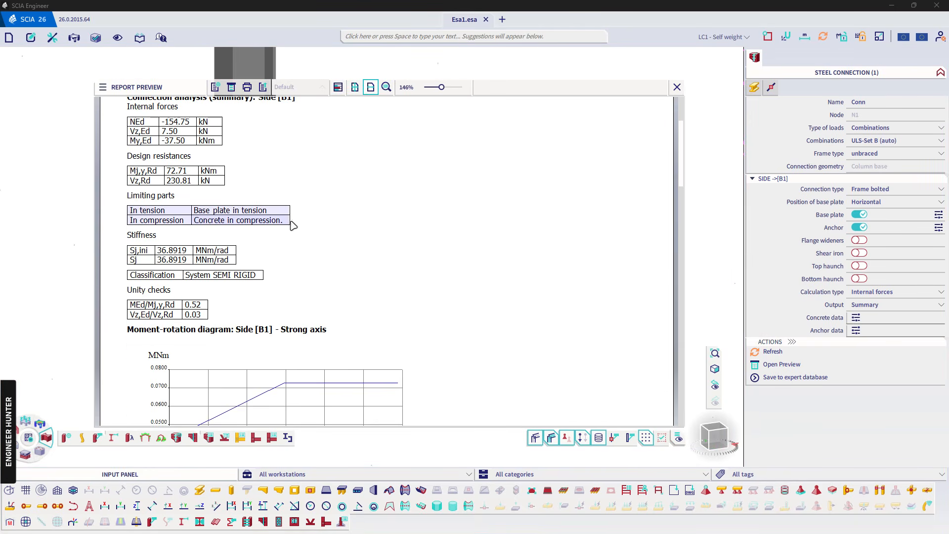
scroll(328, 276, "up", 2)
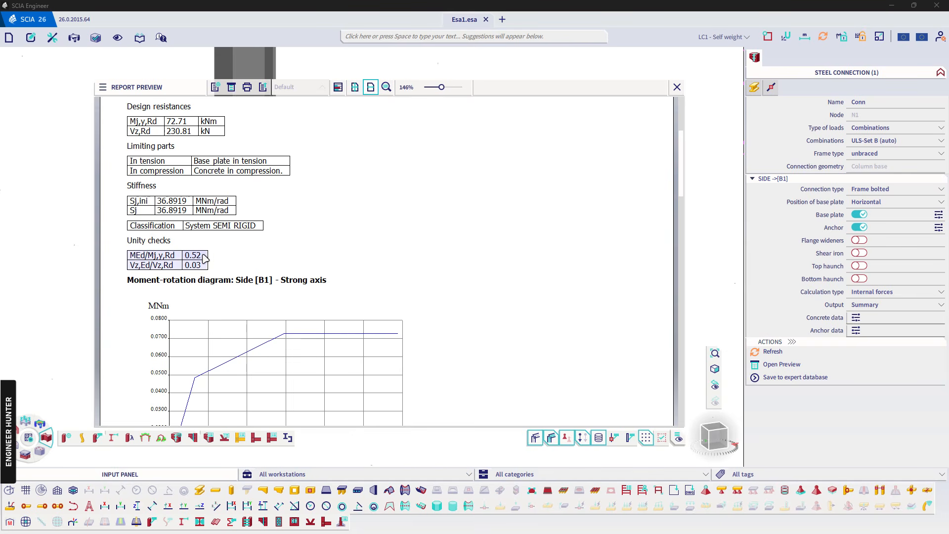
scroll(245, 260, "down", 10)
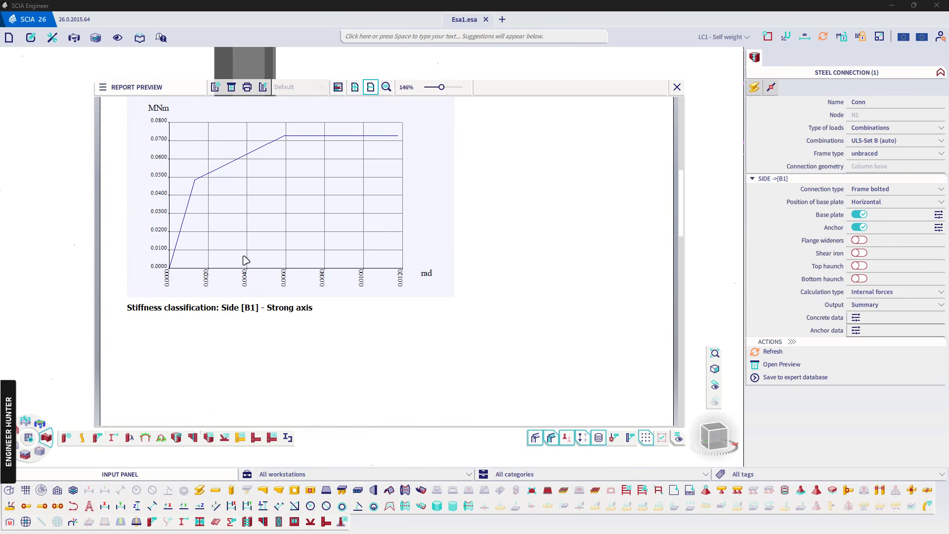
Review the stiffness classification diagram and the summary of resistances, stiffness and unity checks in the connection report, and close the preview
scroll(284, 288, "up", 3)
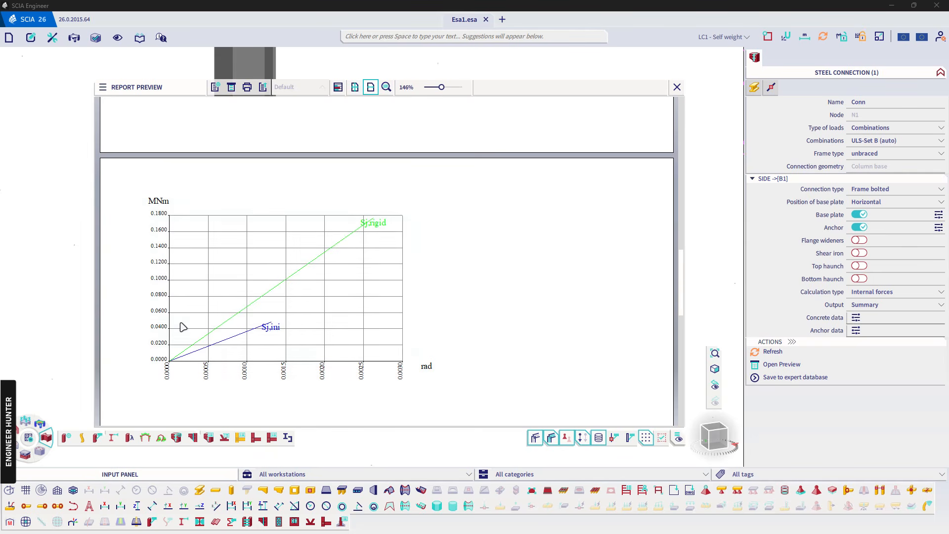
scroll(329, 320, "down", 3)
scroll(325, 313, "up", 10)
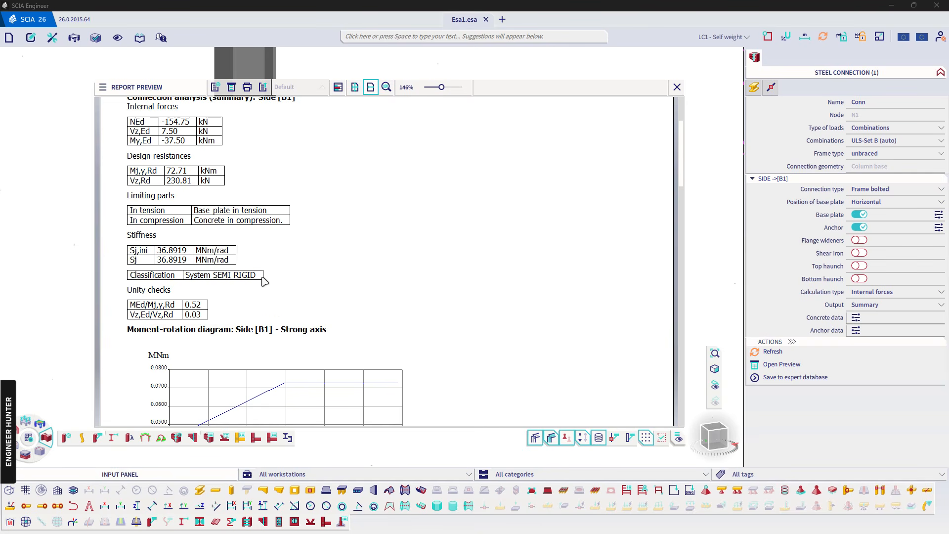
scroll(247, 289, "up", 3)
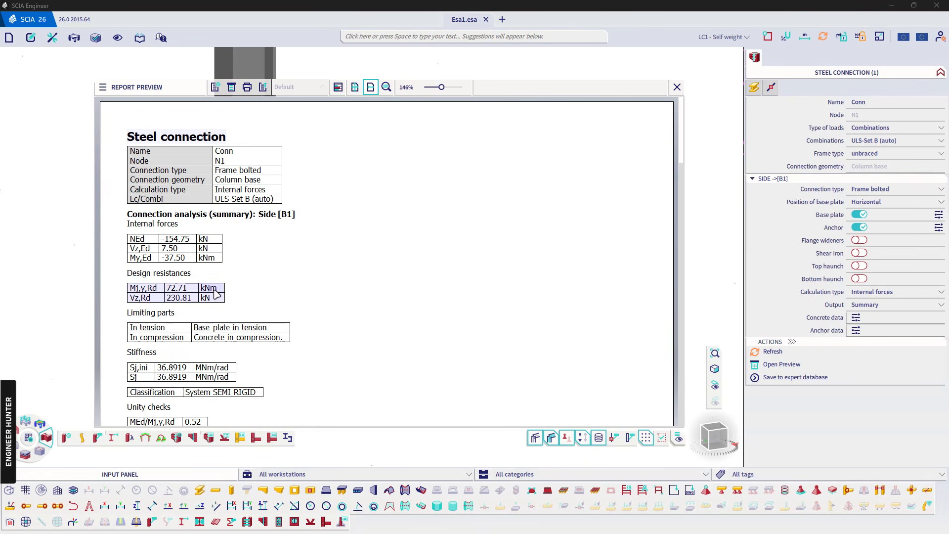
scroll(218, 296, "down", 3)
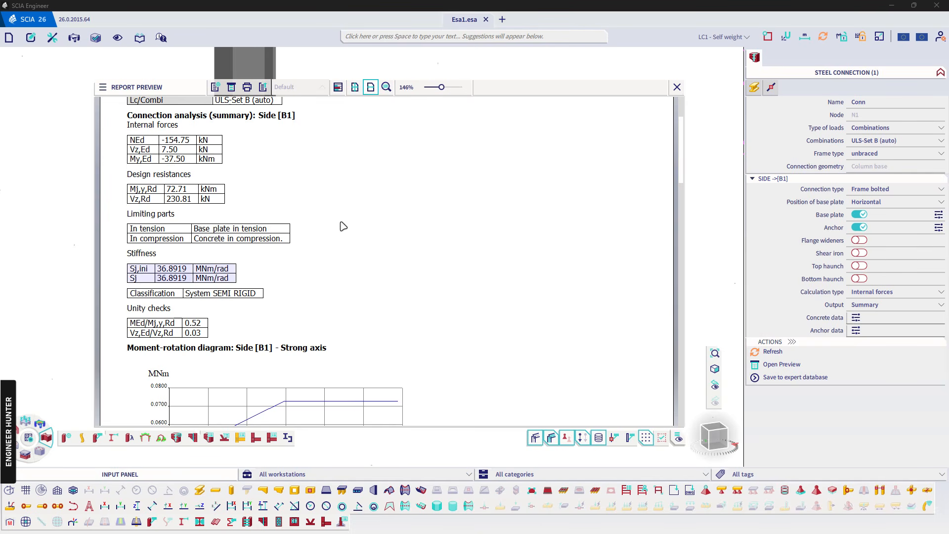
left_click(676, 87)
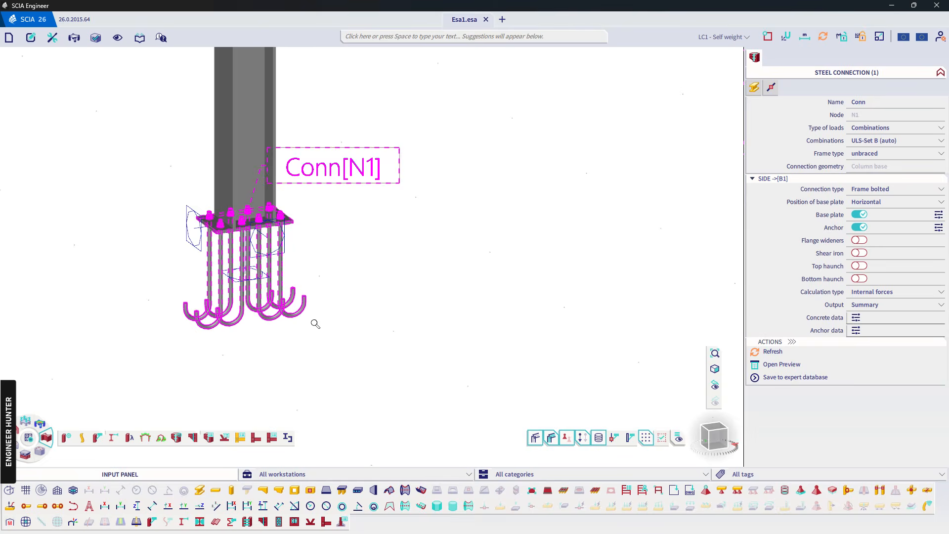
Deselect the column base connection and switch the active load case to LC2 - Live to show the column's loads
scroll(354, 237, "down", 3)
scroll(354, 303, "down", 3)
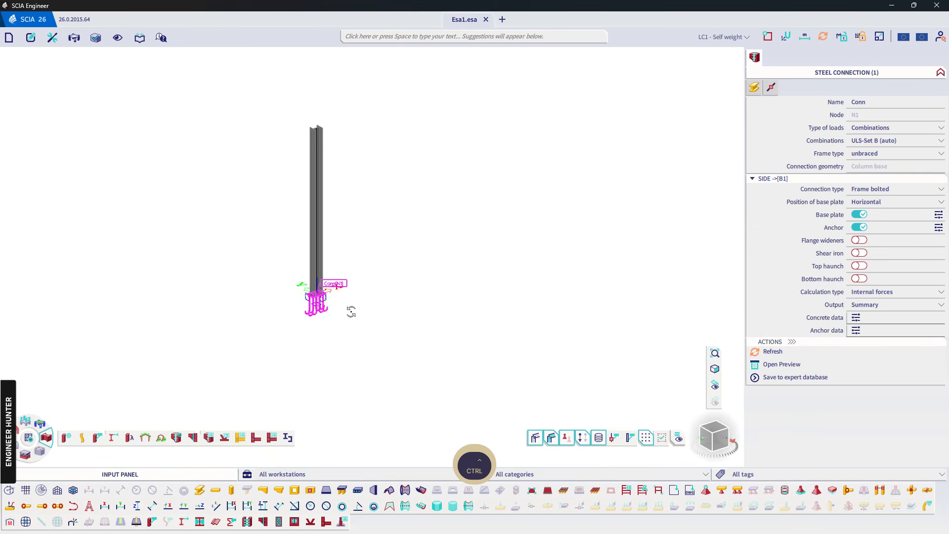
key("Escape")
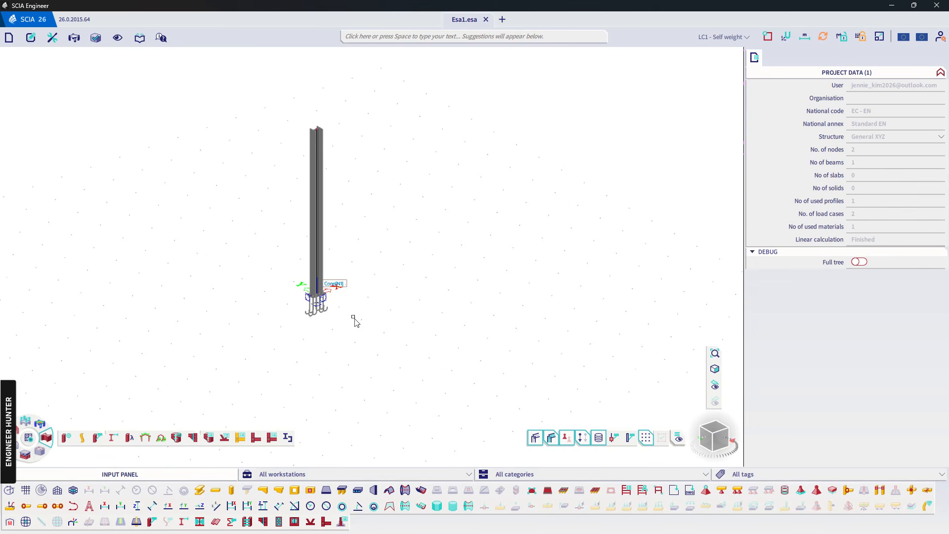
middle_click_drag(368, 216, 363, 230)
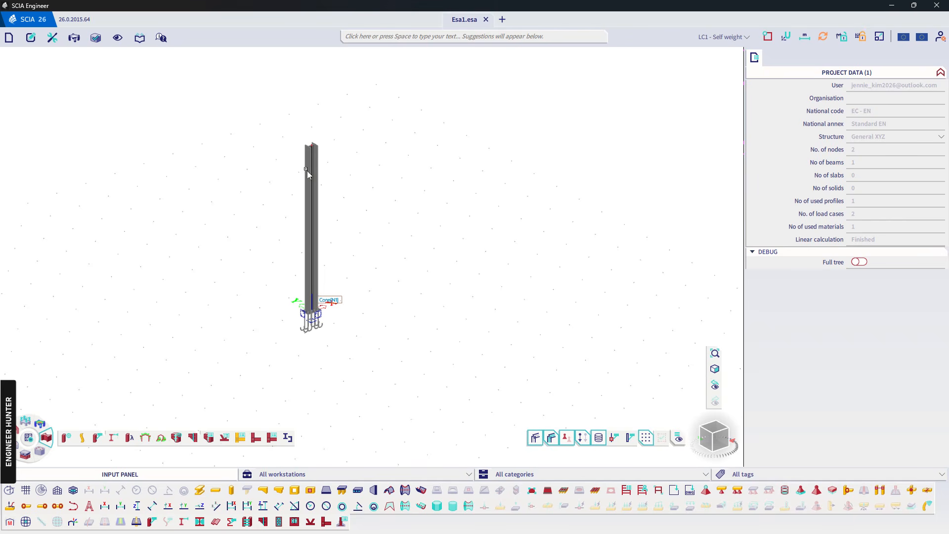
left_click_drag(351, 247, 262, 225)
scroll(302, 287, "down", 2)
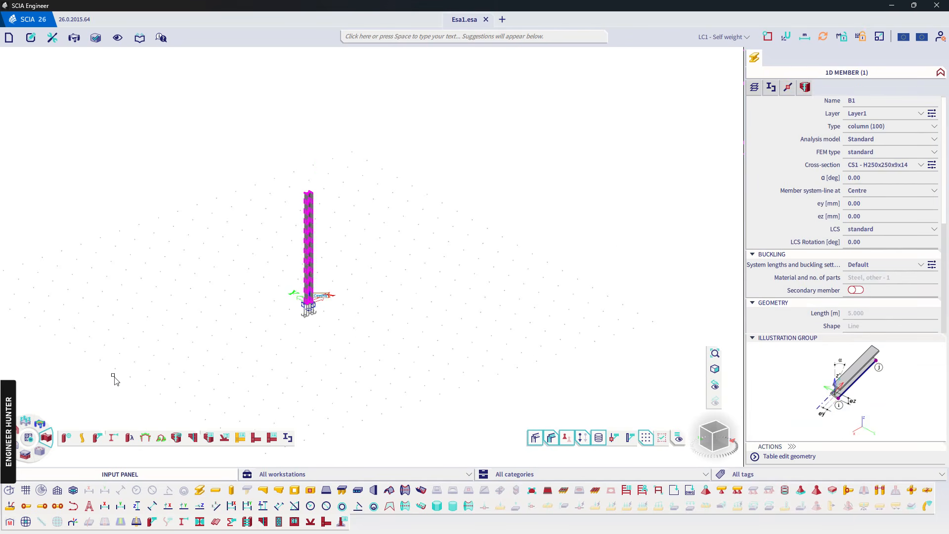
left_click(475, 464)
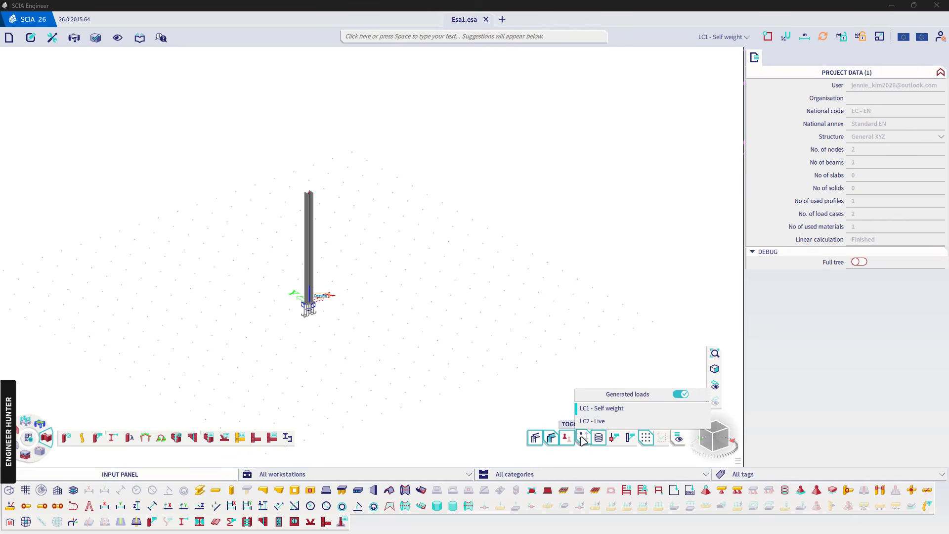
left_click(583, 438)
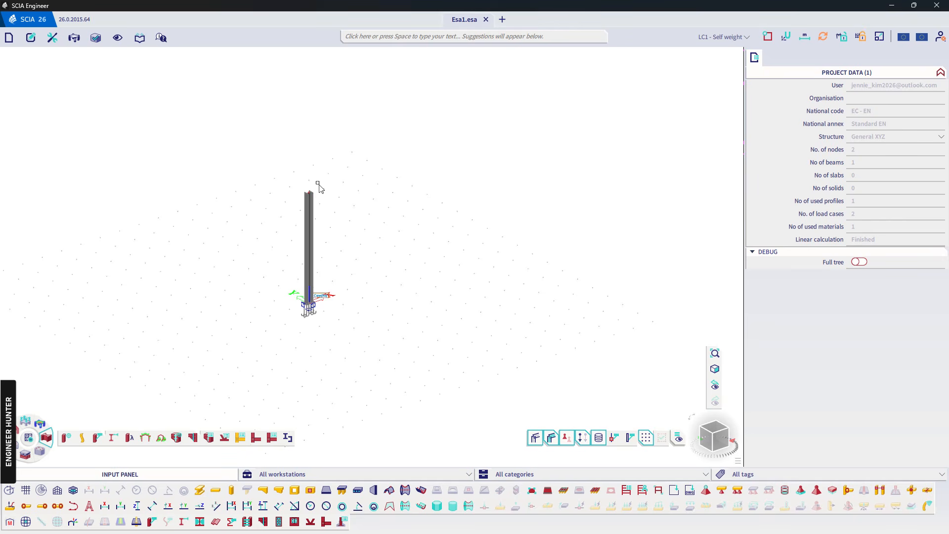
left_click(735, 35)
left_click(692, 62)
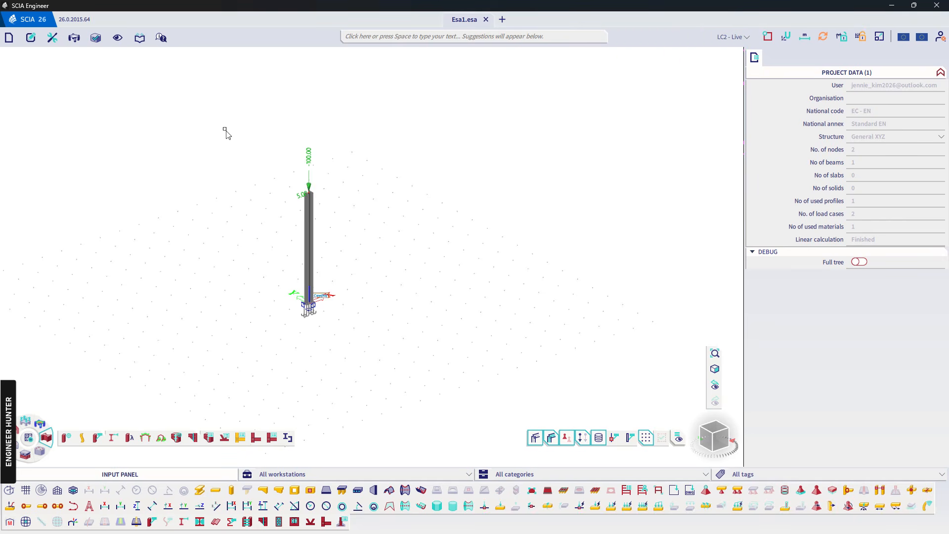
Multicopy the column with its load, support and connection once at a distance of 10 m in the x direction
left_click(18, 428)
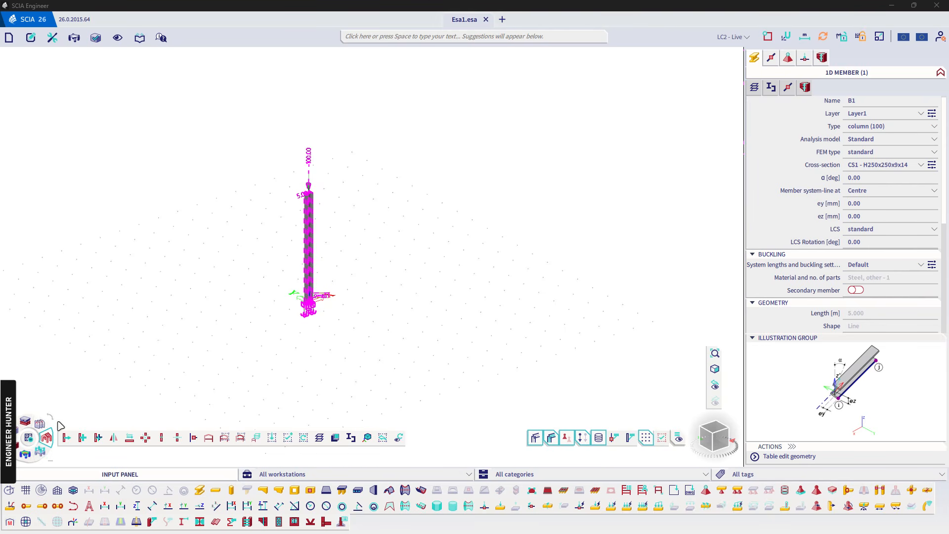
left_click(99, 437)
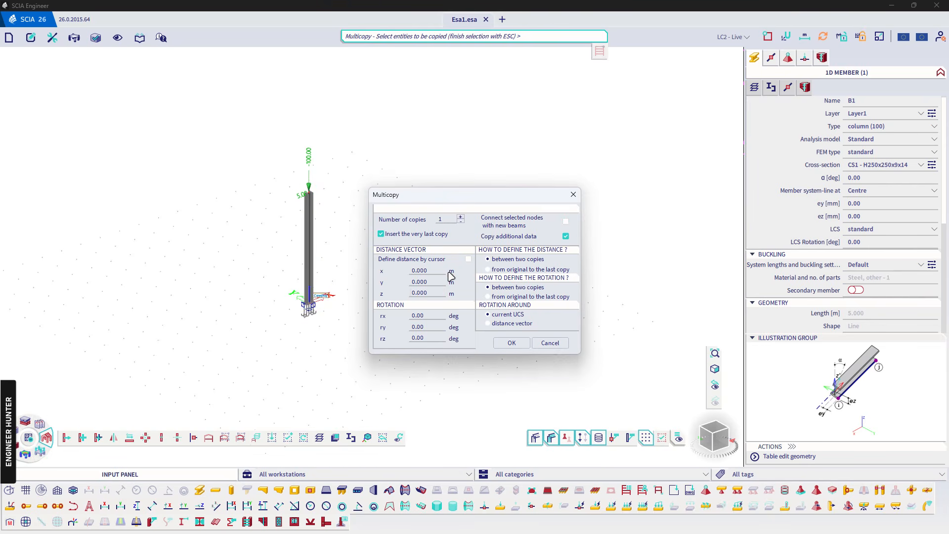
double_click(415, 271)
type("10")
left_click(511, 341)
key("Escape")
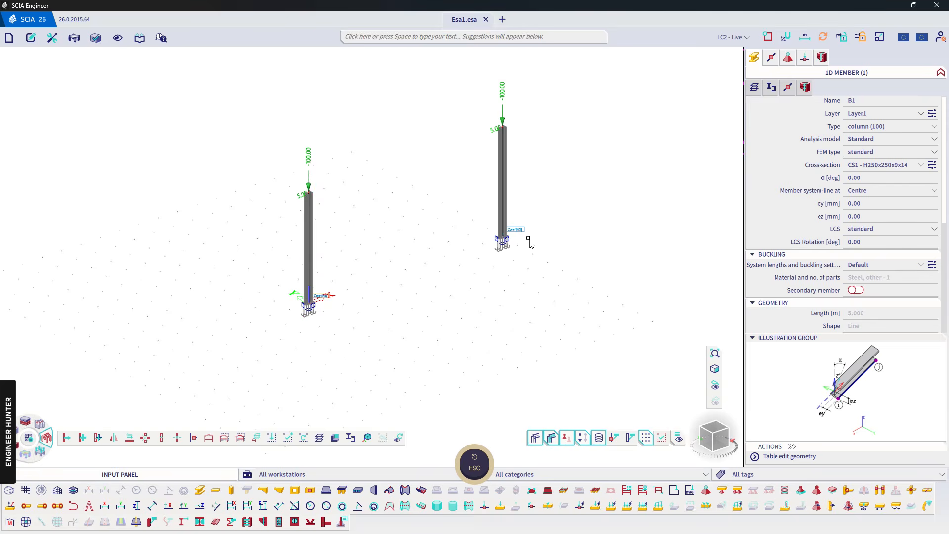
Delete the base plate connection from the copied column
scroll(497, 273, "up", 5)
left_click(475, 249)
key("Delete")
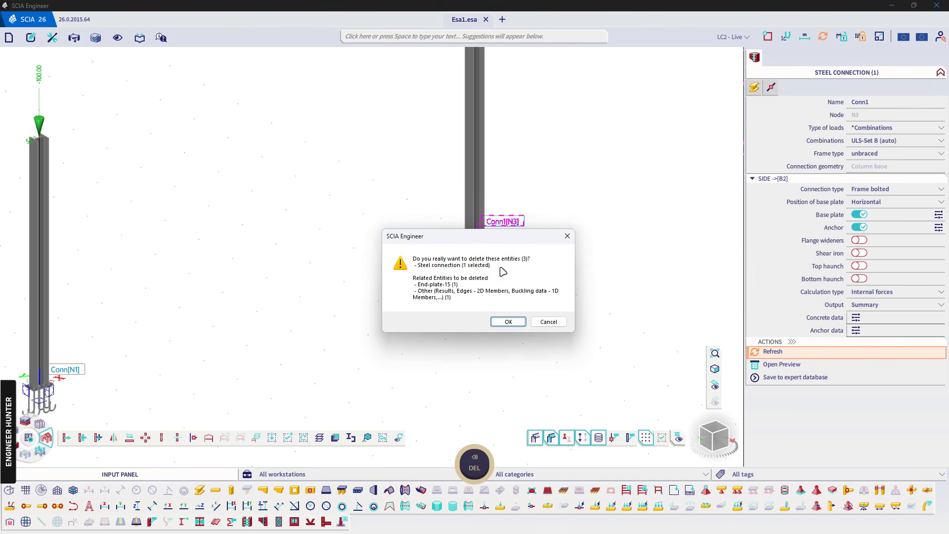
key("Return")
Make the copied column's base support flexible about Ry with a stiffness of 36 MNm/rad, and deselect it
left_click(491, 247)
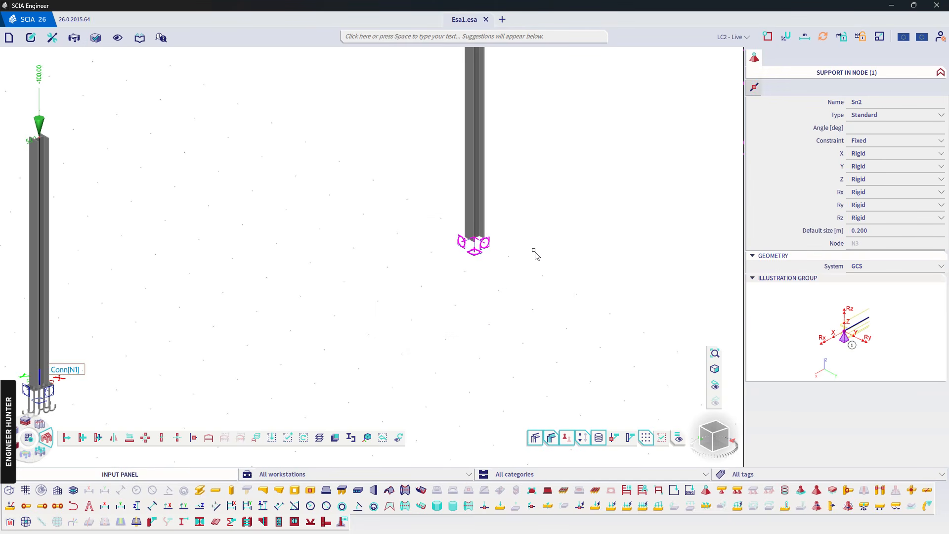
scroll(494, 271, "down", 3)
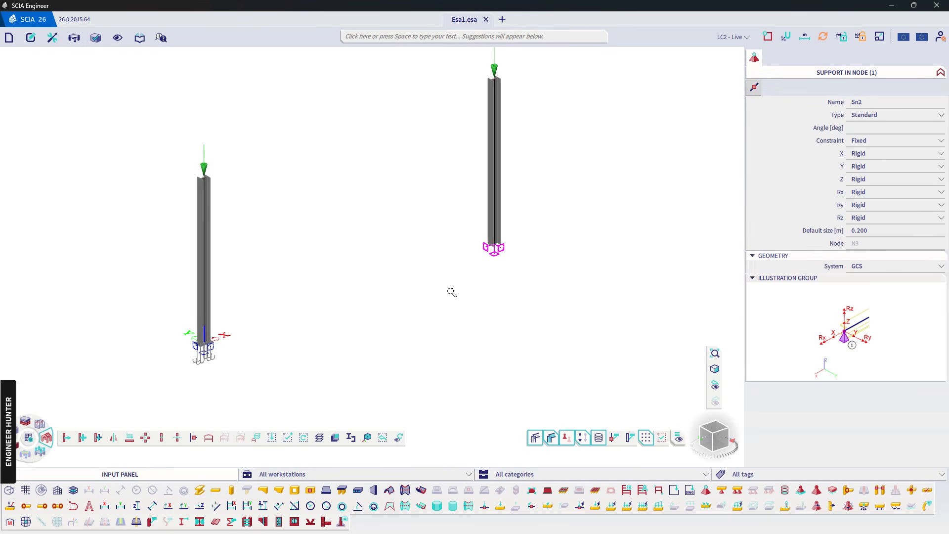
left_click(871, 207)
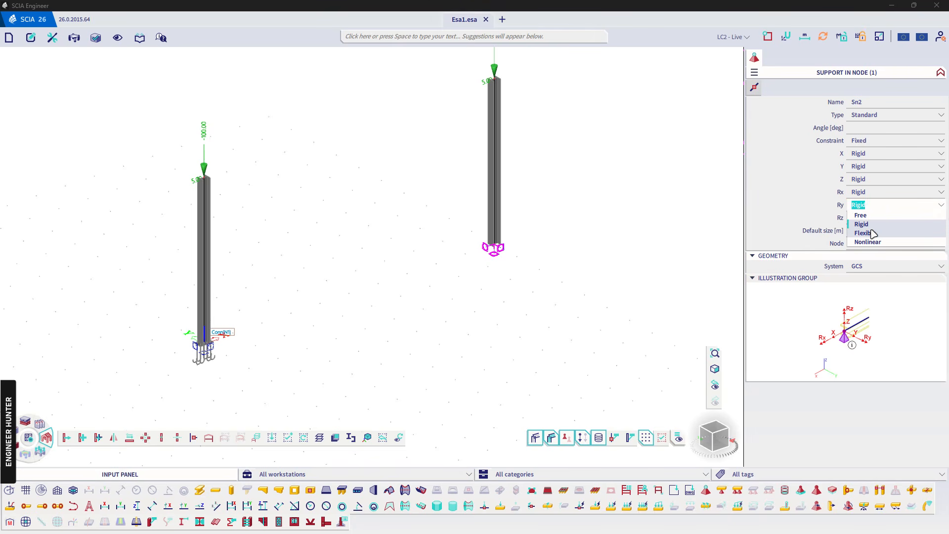
left_click(864, 233)
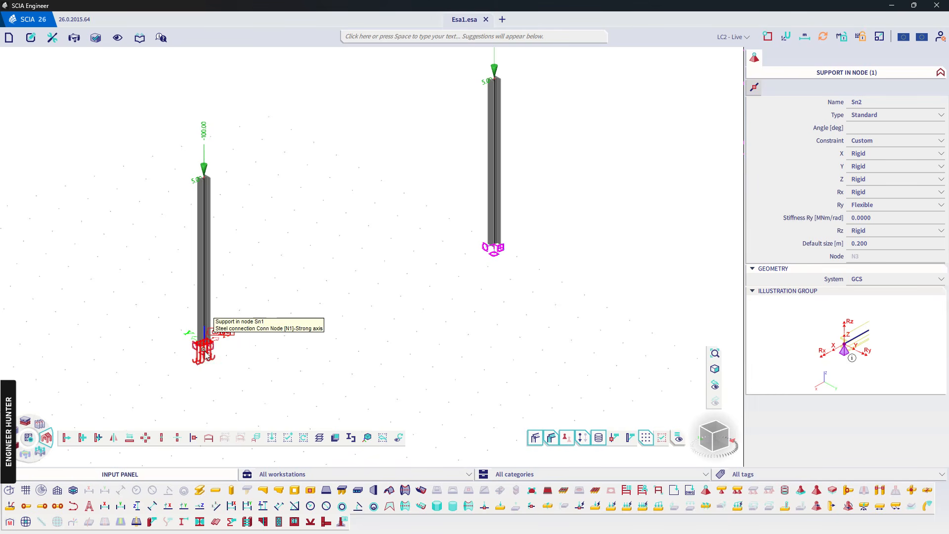
left_click(869, 218)
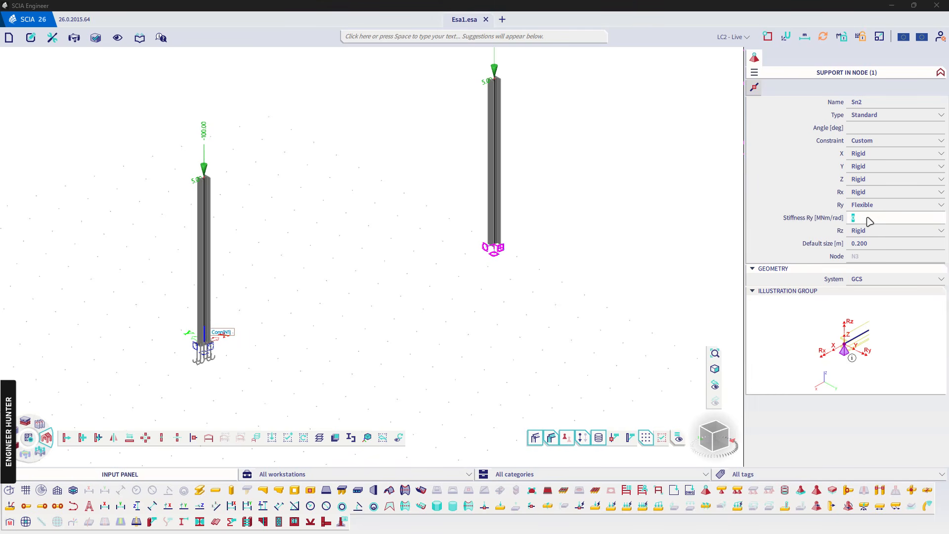
type("36")
key("Return")
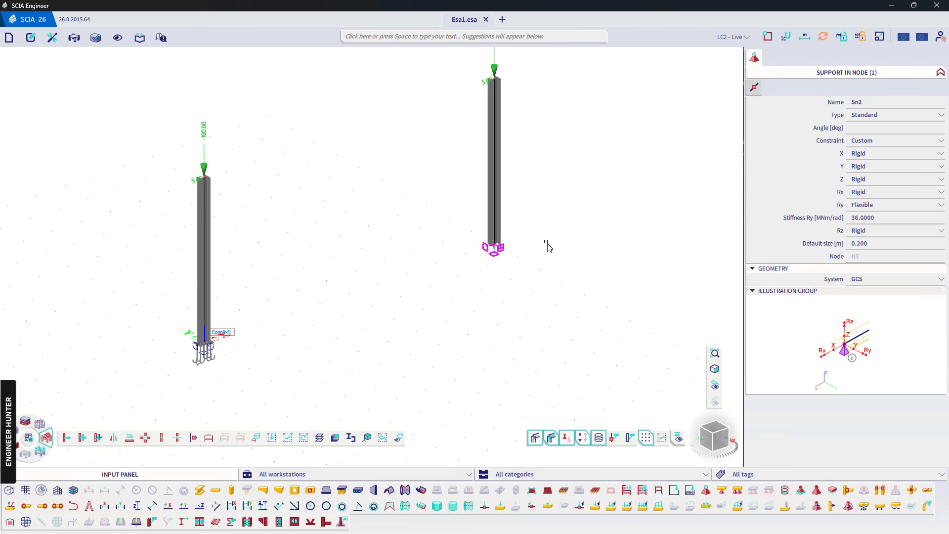
middle_click_drag(545, 239, 534, 257)
key("Escape")
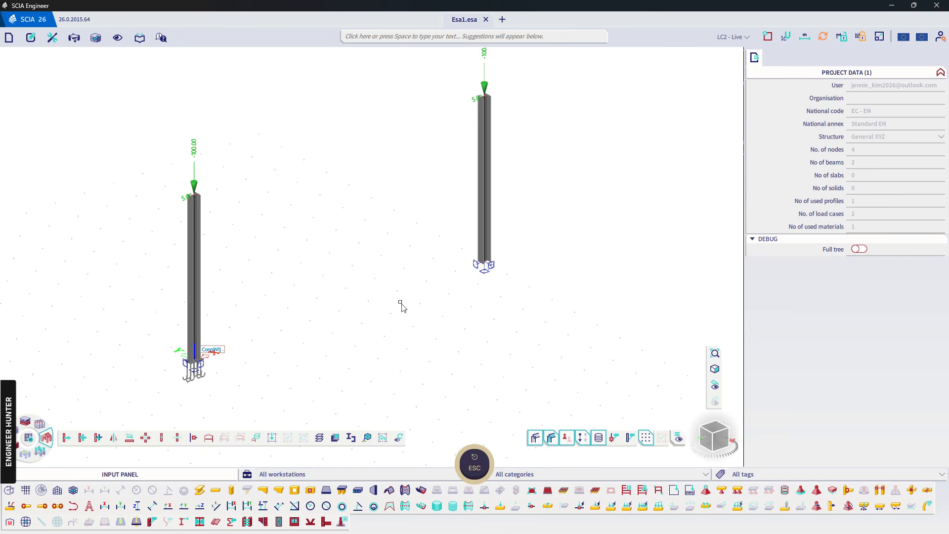
Run the linear analysis for both columns and check the calculation result messages
scroll(401, 306, "down", 2)
left_click(46, 438)
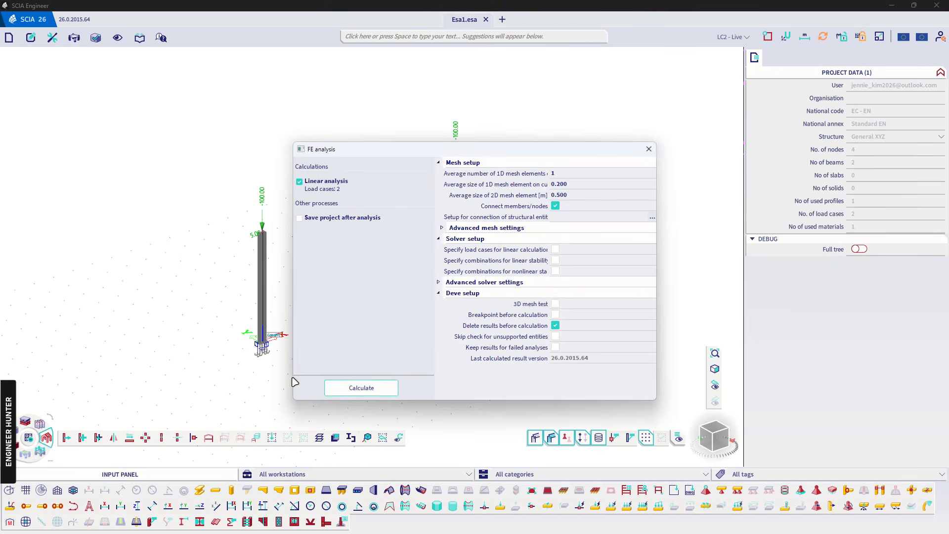
left_click(361, 385)
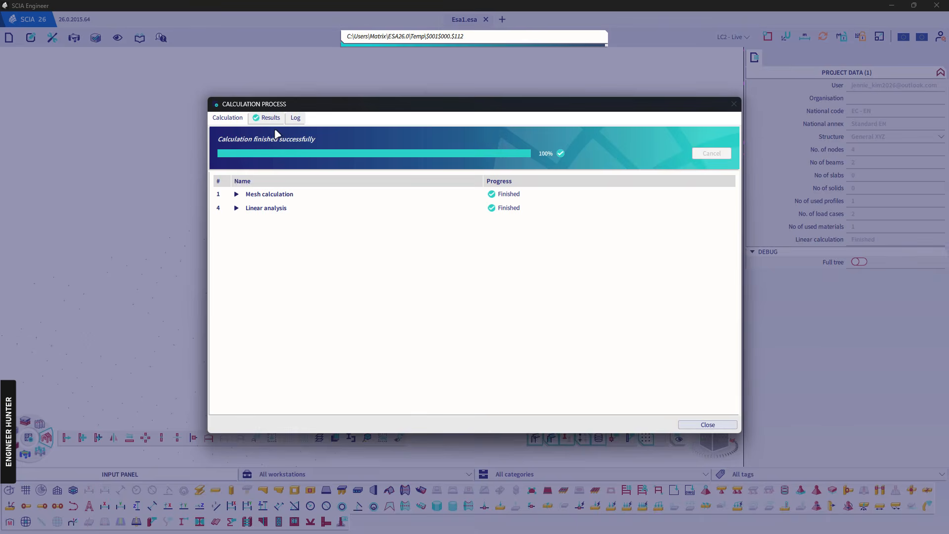
left_click(270, 120)
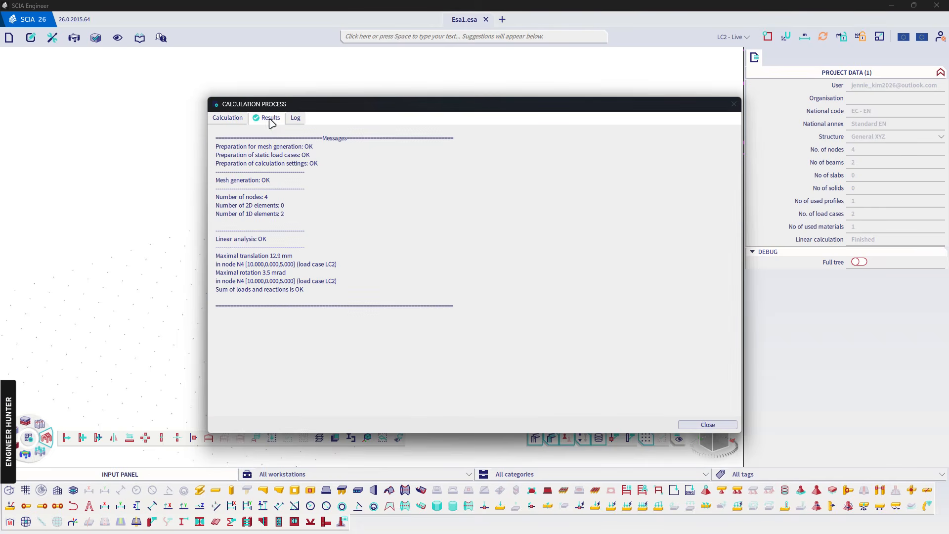
left_click(691, 422)
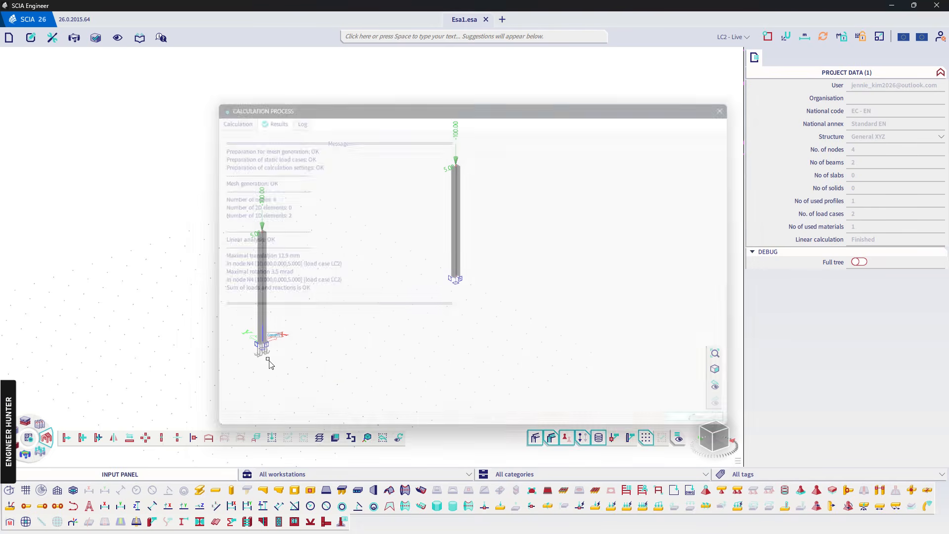
Display the 1D deformations u_x of both columns for the SLS-Char (auto) combination
left_click(30, 455)
left_click(177, 437)
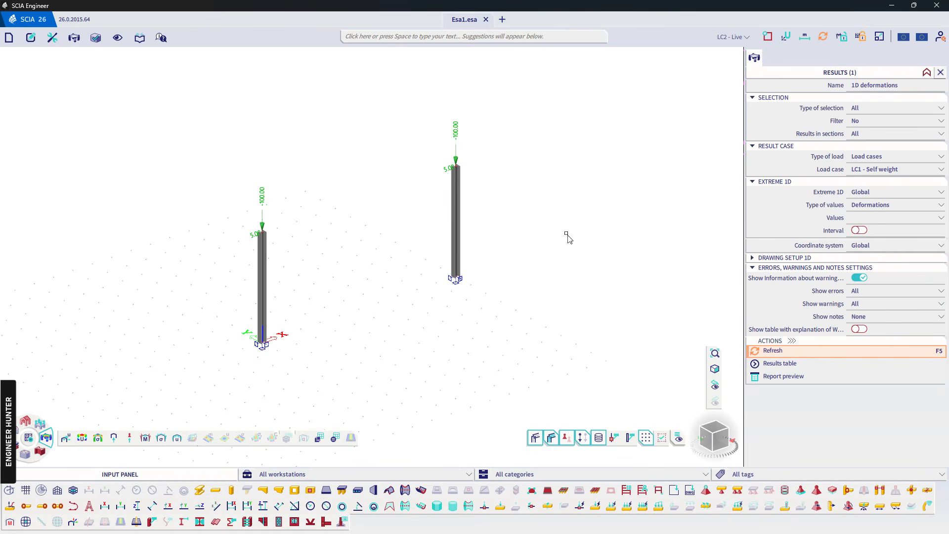
left_click(884, 156)
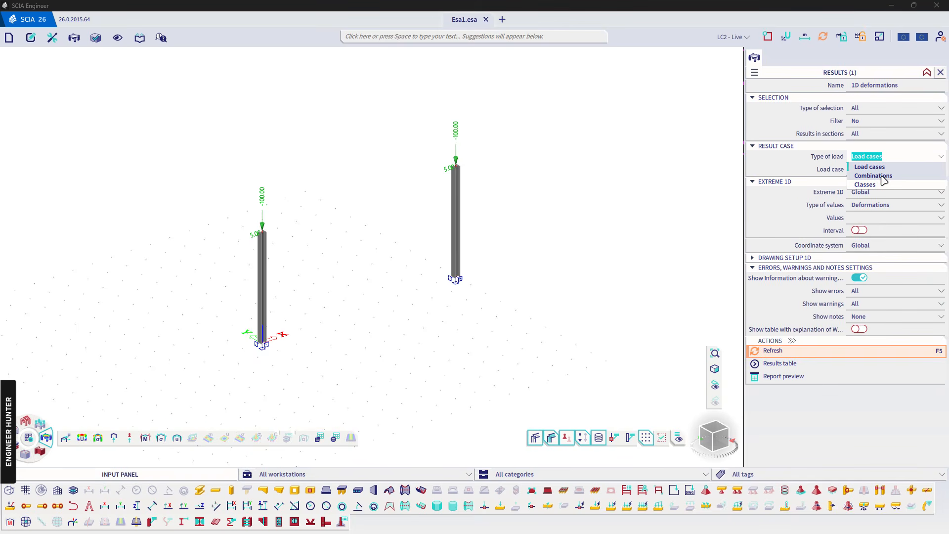
left_click(873, 176)
left_click(887, 169)
left_click(877, 188)
left_click(869, 217)
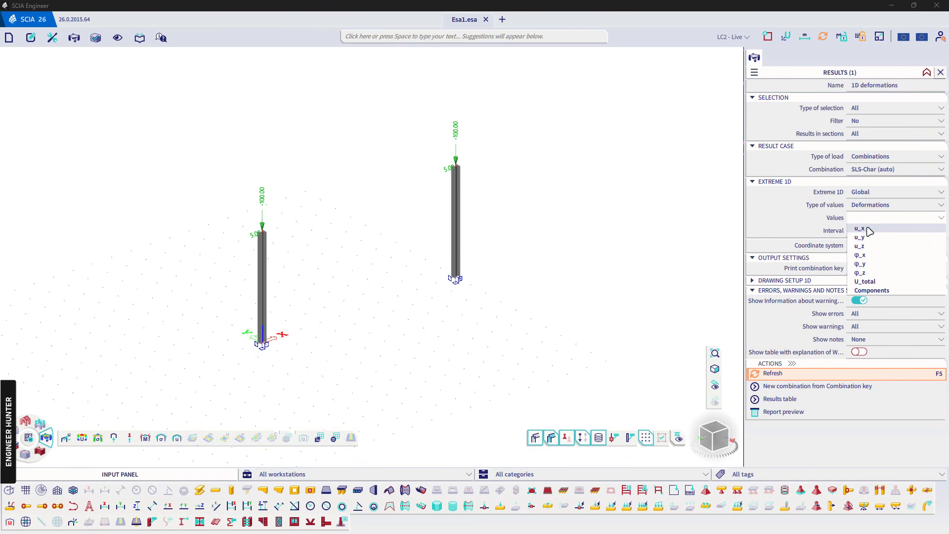
left_click(869, 230)
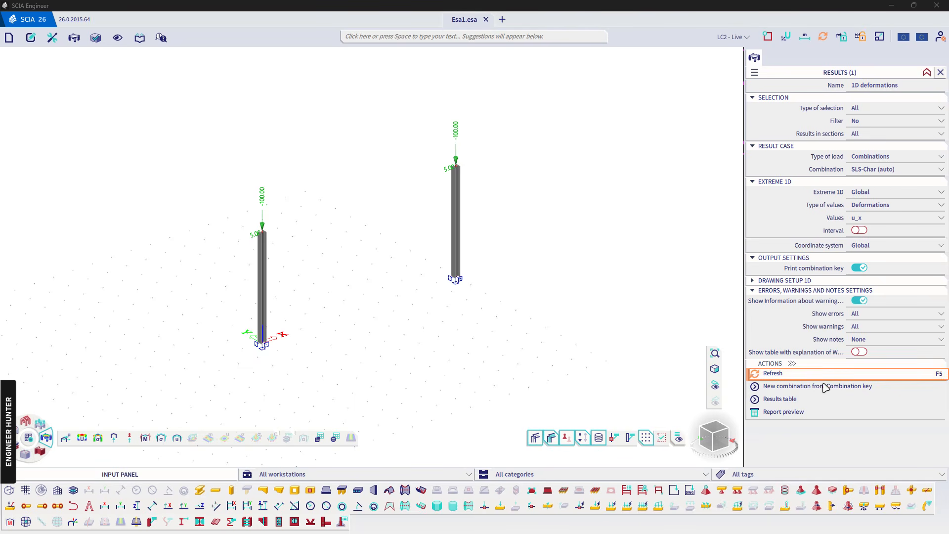
left_click(807, 374)
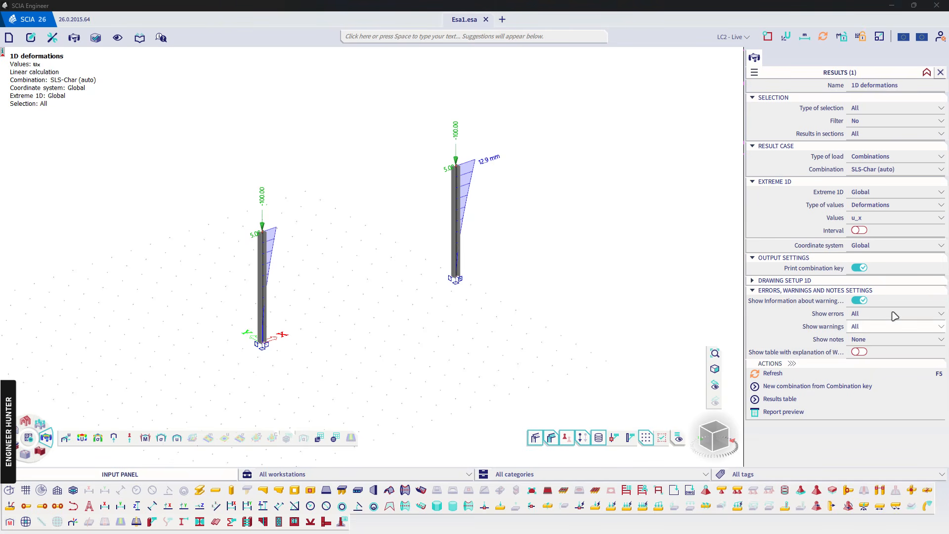
Set the 1D extreme to Member and refresh the deformation results to compare the displacements of the two columns
left_click(870, 192)
left_click(864, 212)
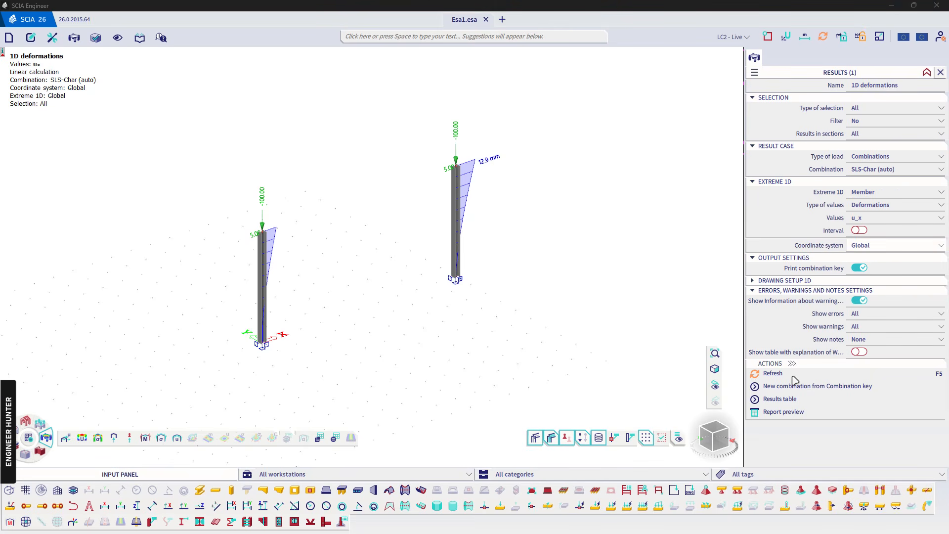
left_click(772, 374)
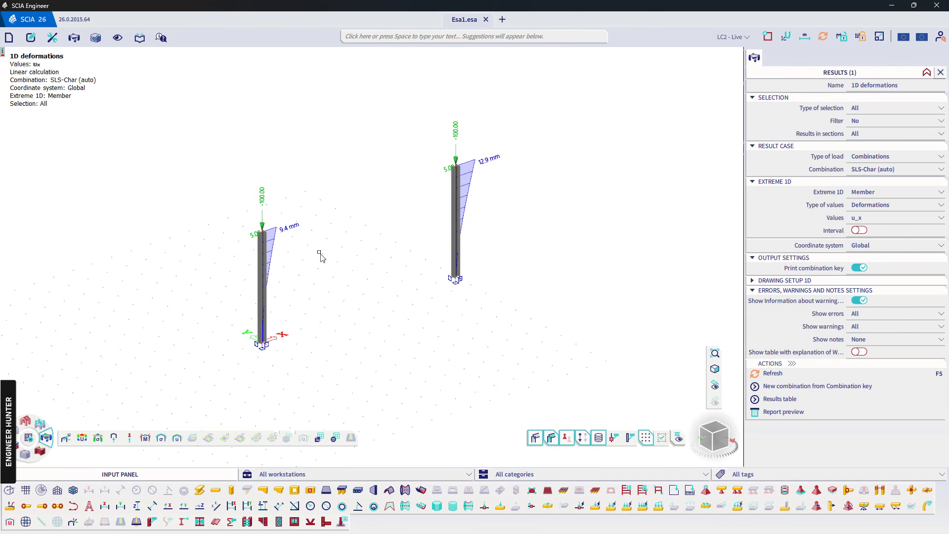
scroll(445, 289, "up", 3)
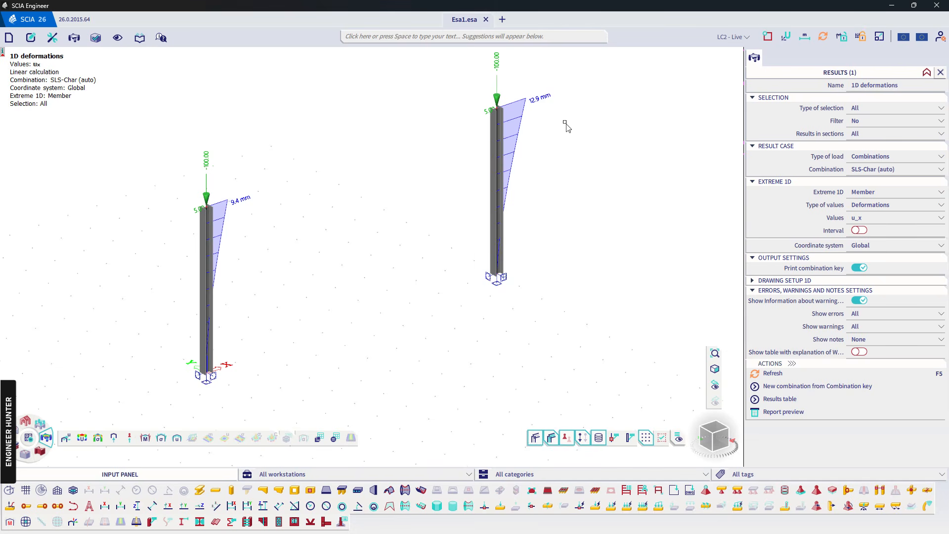
Compare the u_x deformations of the fixed-base column and its flexible-base copy, highlighting each column in turn and clearing the selection
middle_click_drag(585, 97, 584, 107)
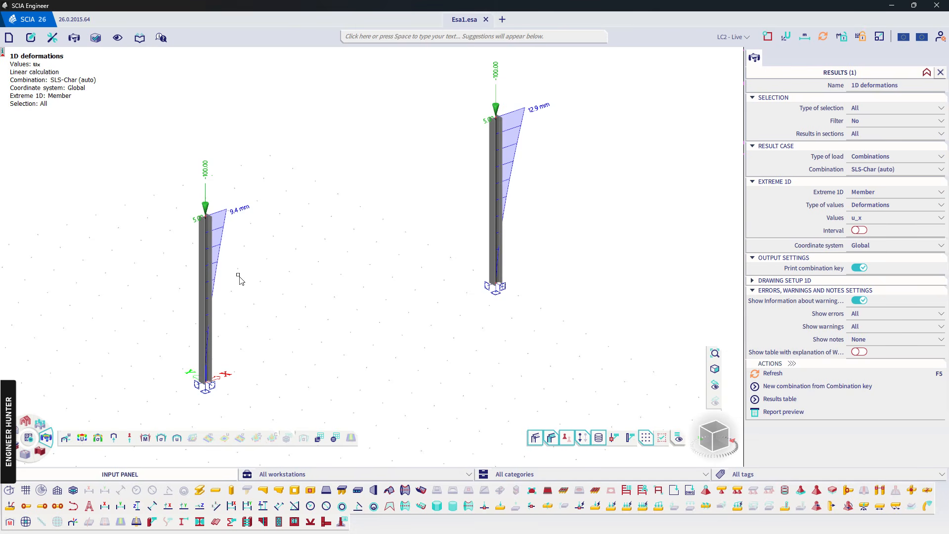
left_click(207, 345)
key("Escape")
left_click_drag(447, 56, 585, 319)
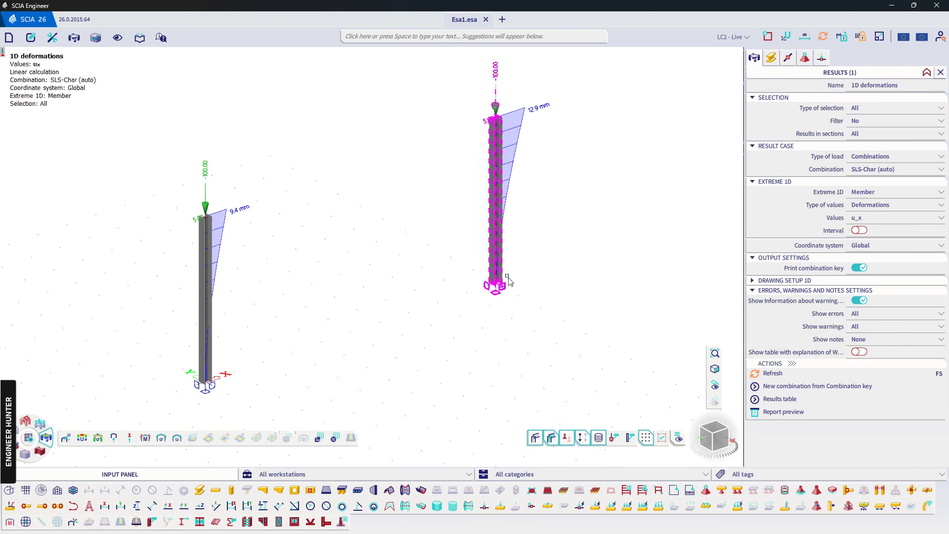
key("Escape")
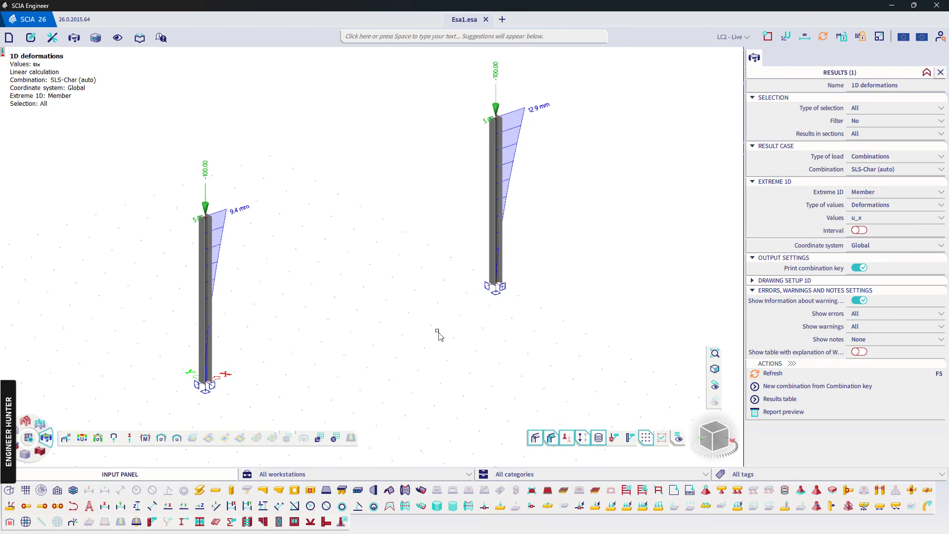
scroll(439, 332, "down", 2)
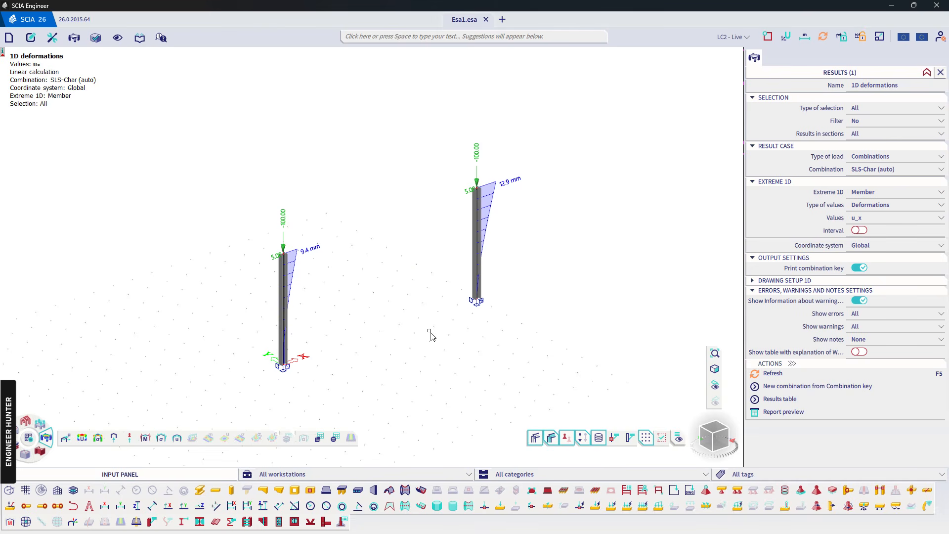
middle_click_drag(412, 373, 401, 328)
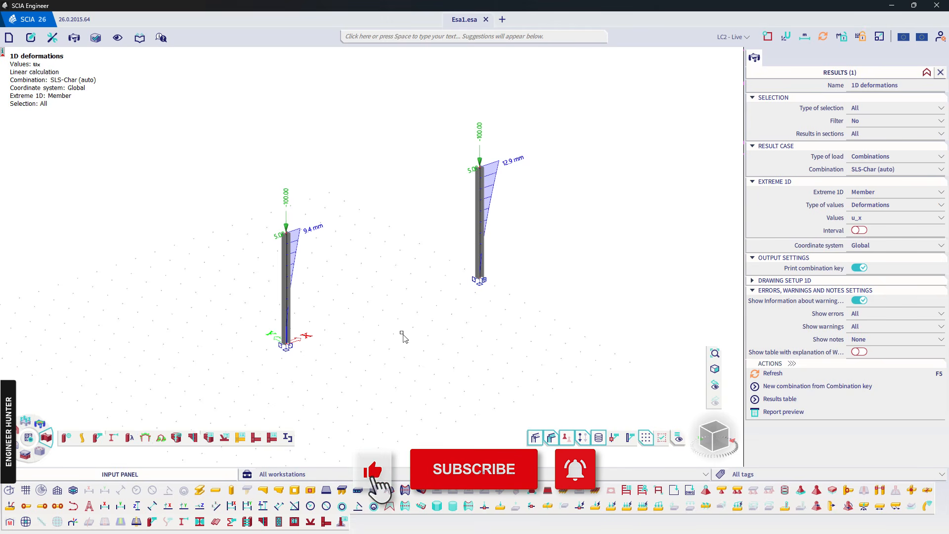
Open the structural joint overall check and inspect the anchored base plate connection at node N1 up close from different angles
left_click(209, 437)
scroll(286, 388, "up", 6)
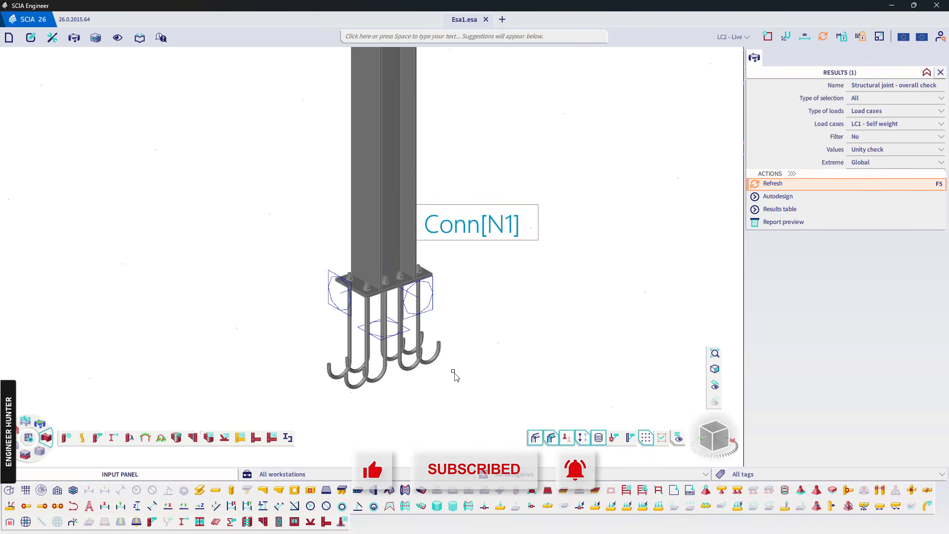
middle_click_drag(451, 375, 457, 315)
scroll(445, 269, "down", 2)
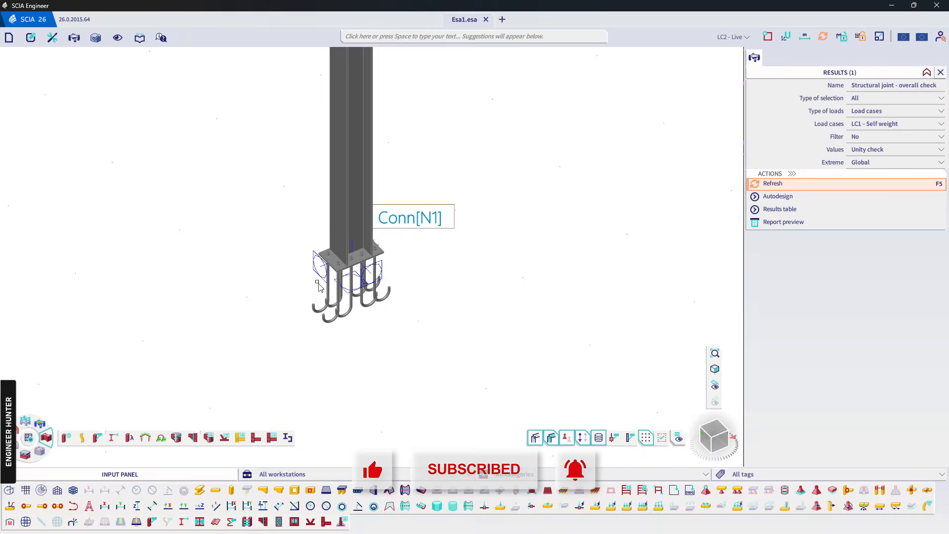
scroll(423, 255, "up", 2)
middle_click_drag(460, 239, 457, 259)
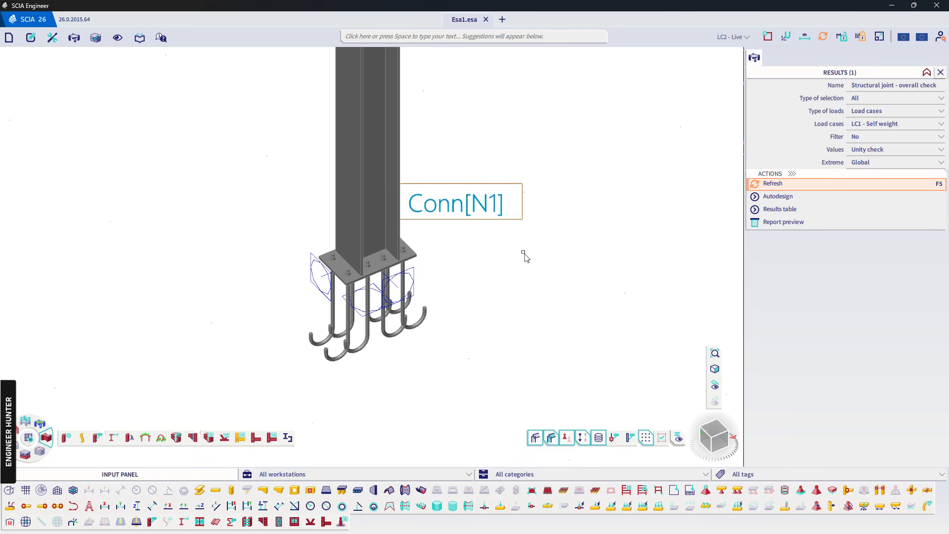